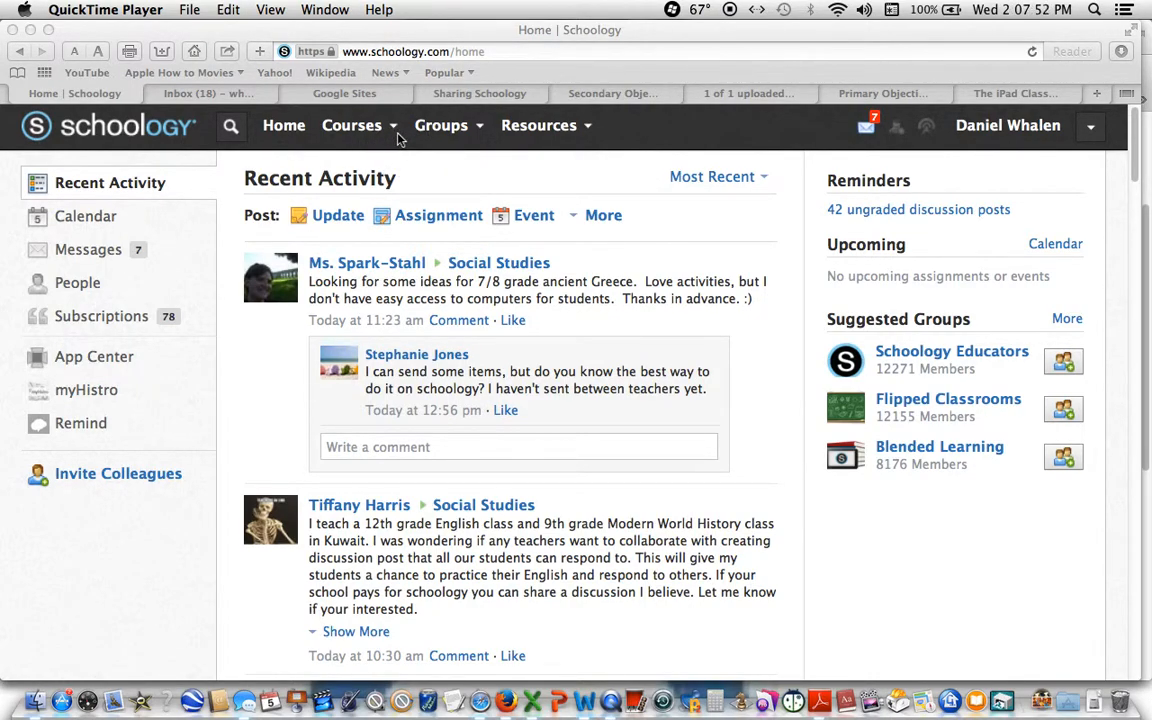
Create a course named Humanities 101 with subject area Social Studies and a grade level range from 12 to Higher-Ed
{"action": "left_click", "coordinate": [395, 130]}
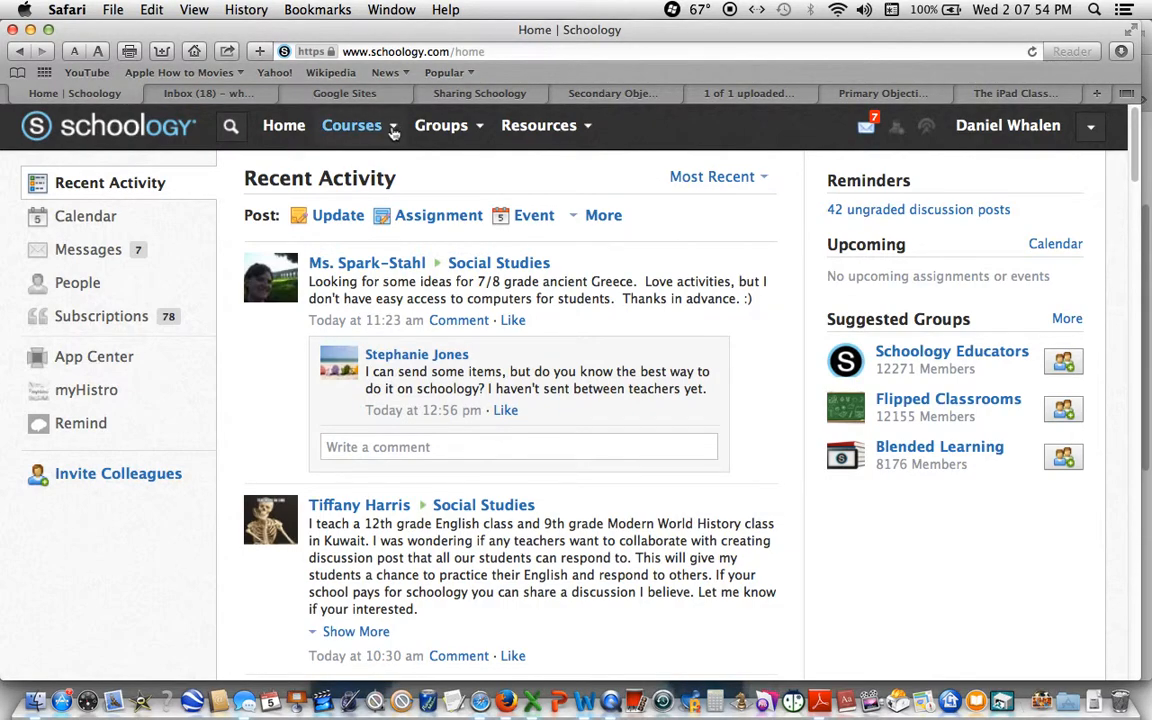
{"action": "left_click", "coordinate": [395, 130]}
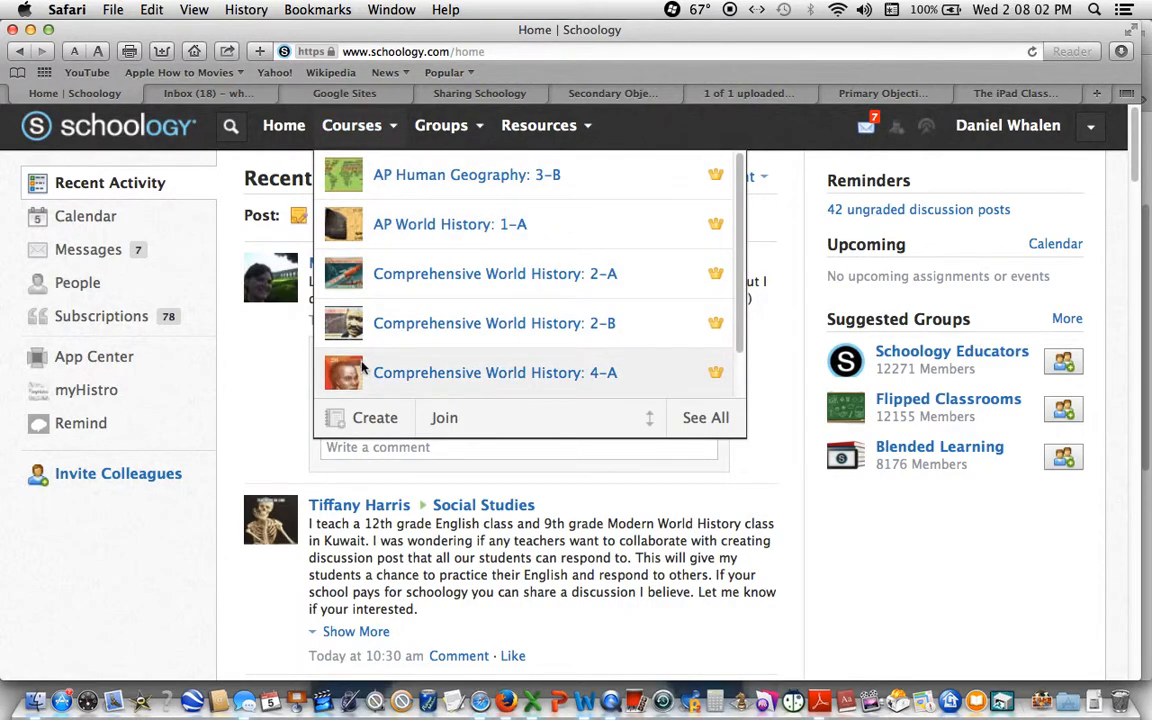
{"action": "left_click", "coordinate": [379, 420]}
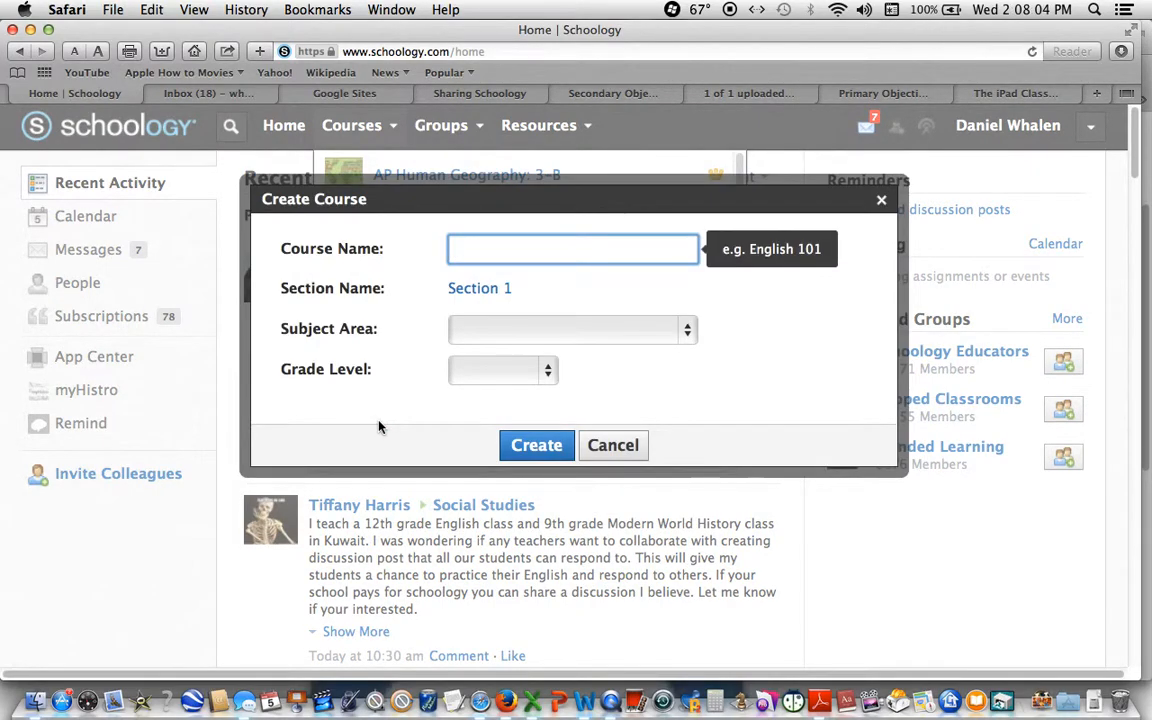
{"action": "type", "text": "Humanities 101"}
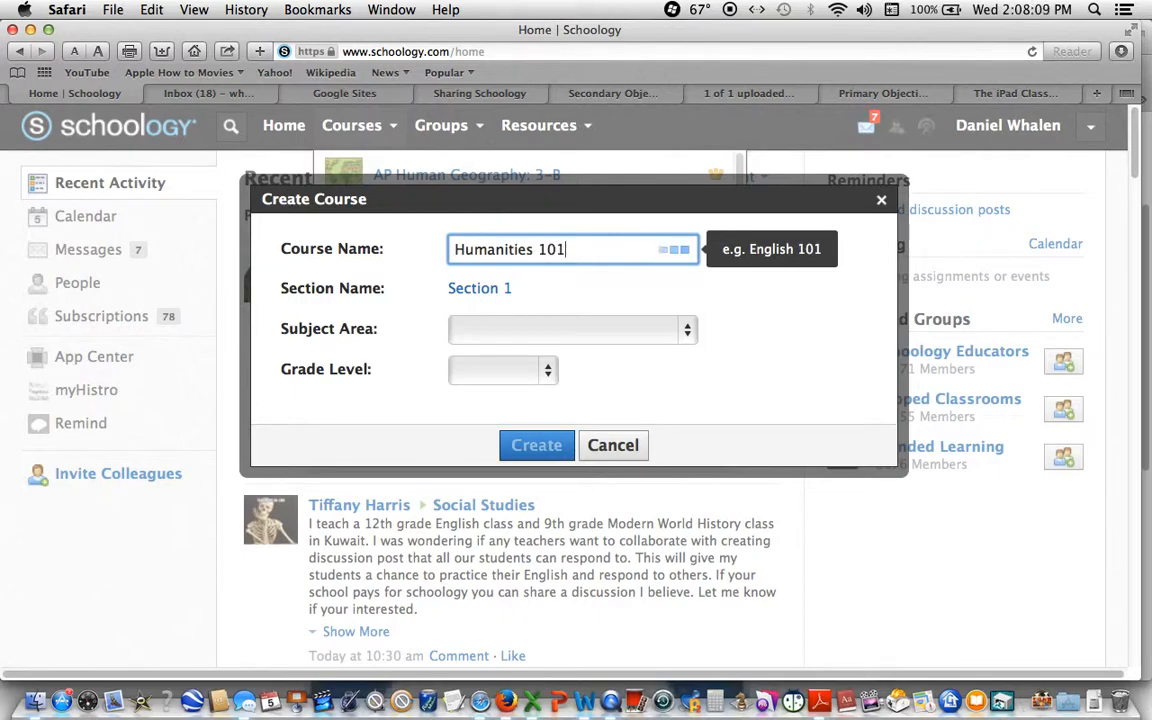
{"action": "left_click", "coordinate": [688, 331]}
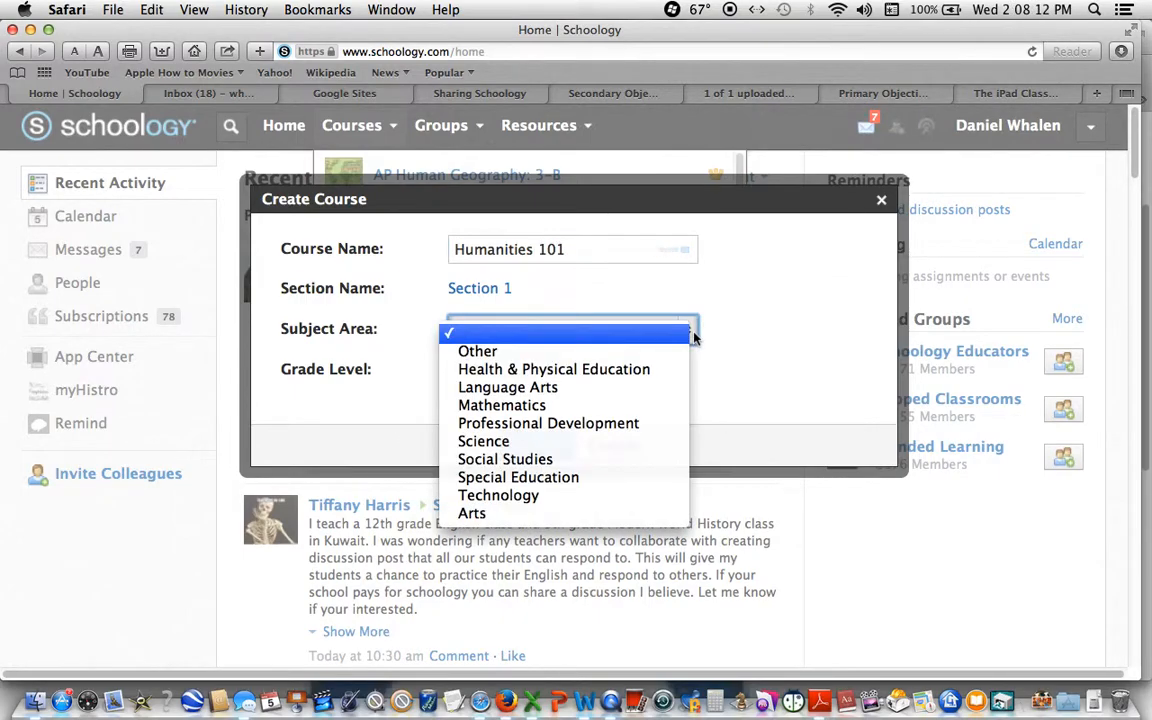
{"action": "left_click", "coordinate": [614, 463]}
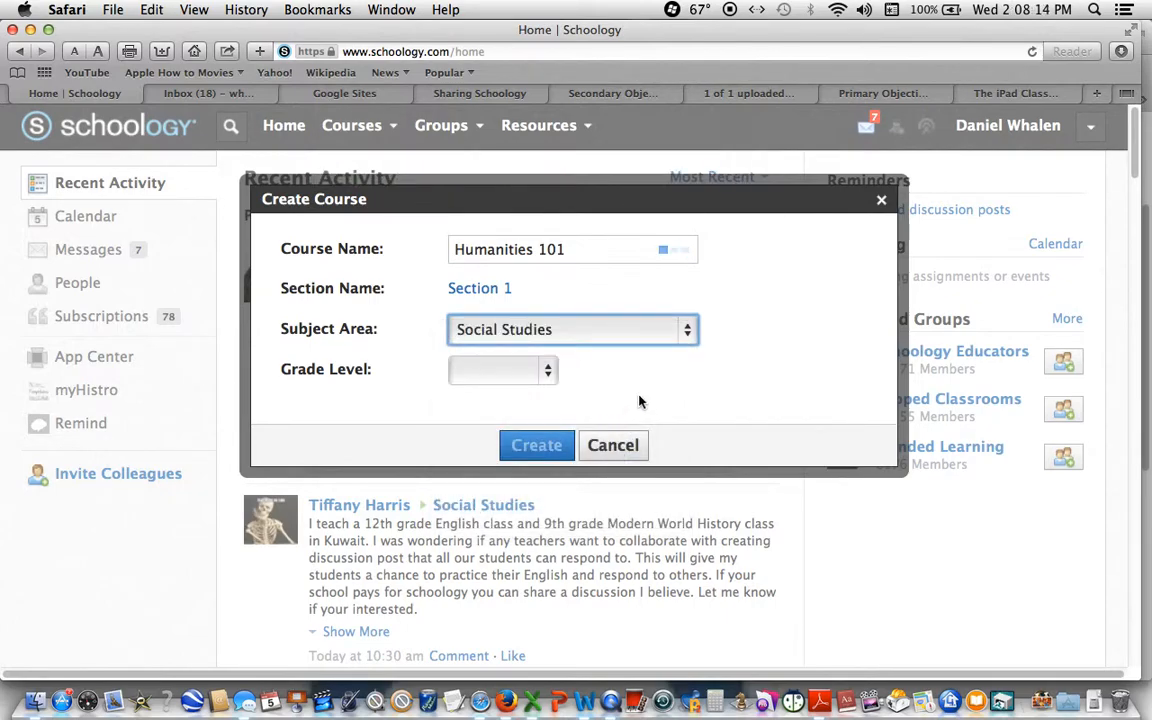
{"action": "left_click", "coordinate": [552, 373]}
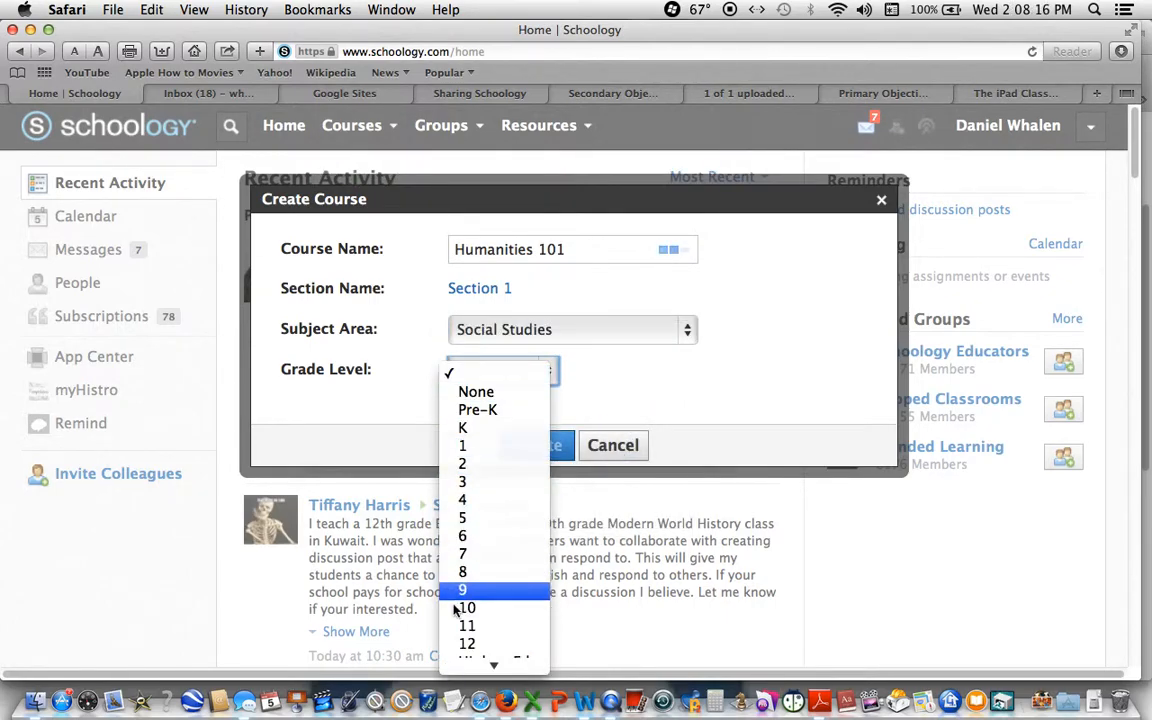
{"action": "left_click", "coordinate": [465, 644]}
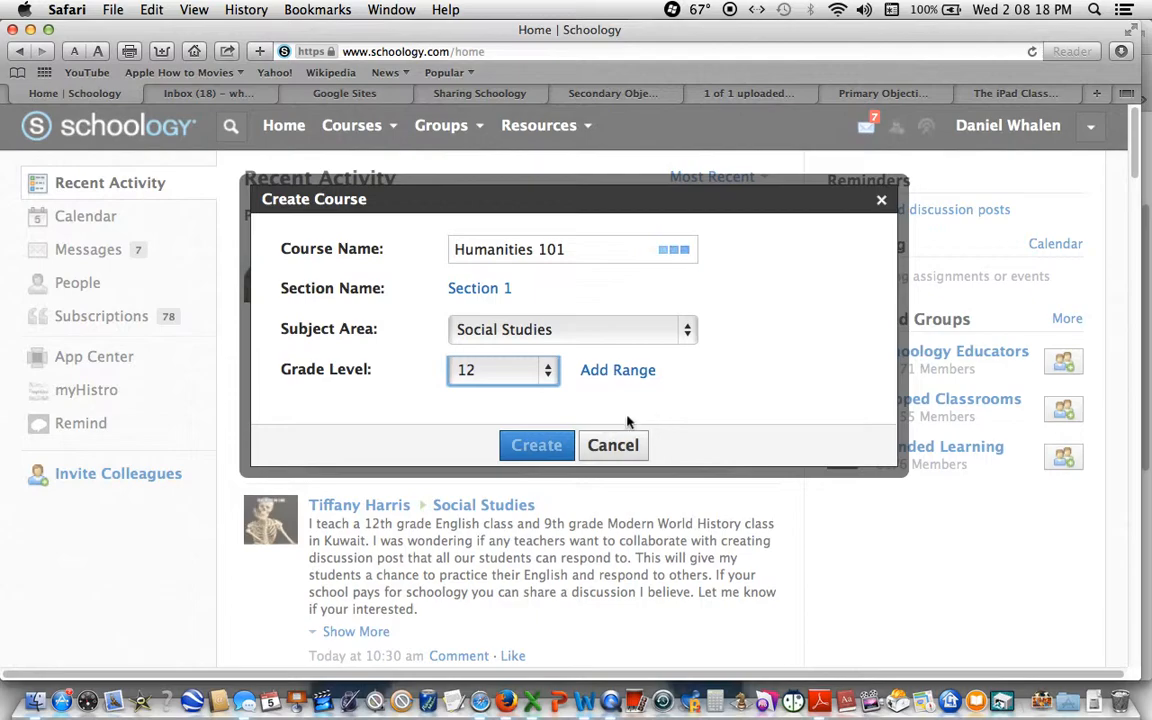
{"action": "left_click", "coordinate": [604, 373]}
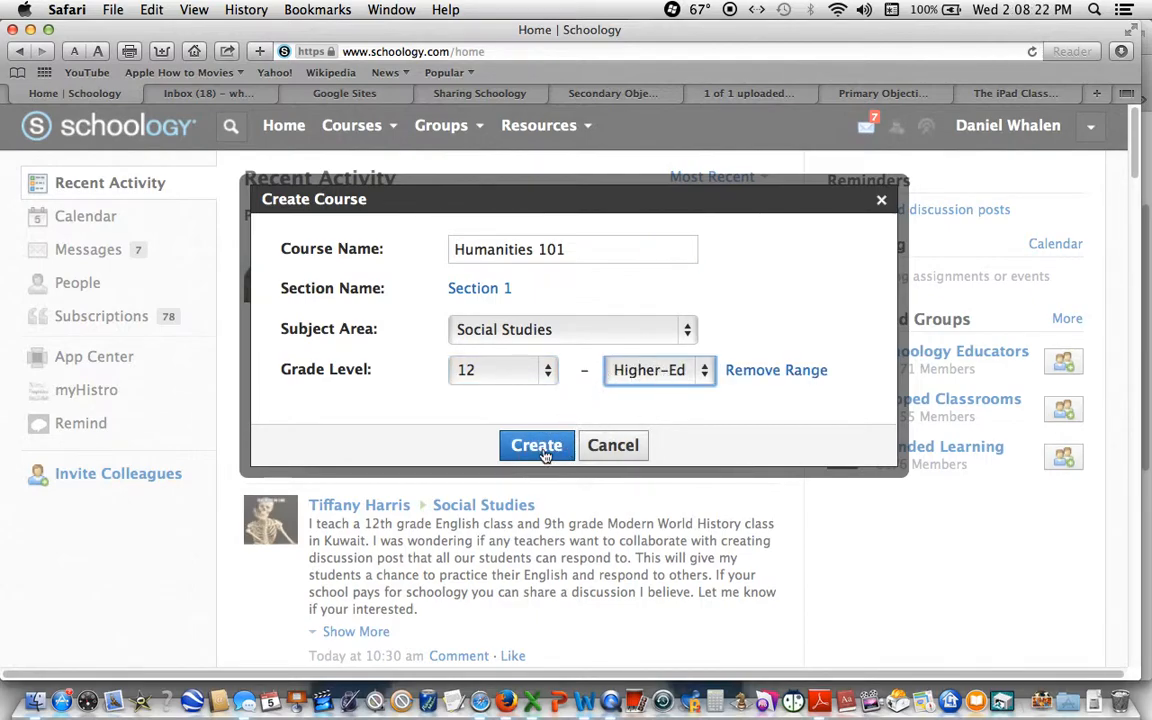
{"action": "left_click", "coordinate": [537, 445]}
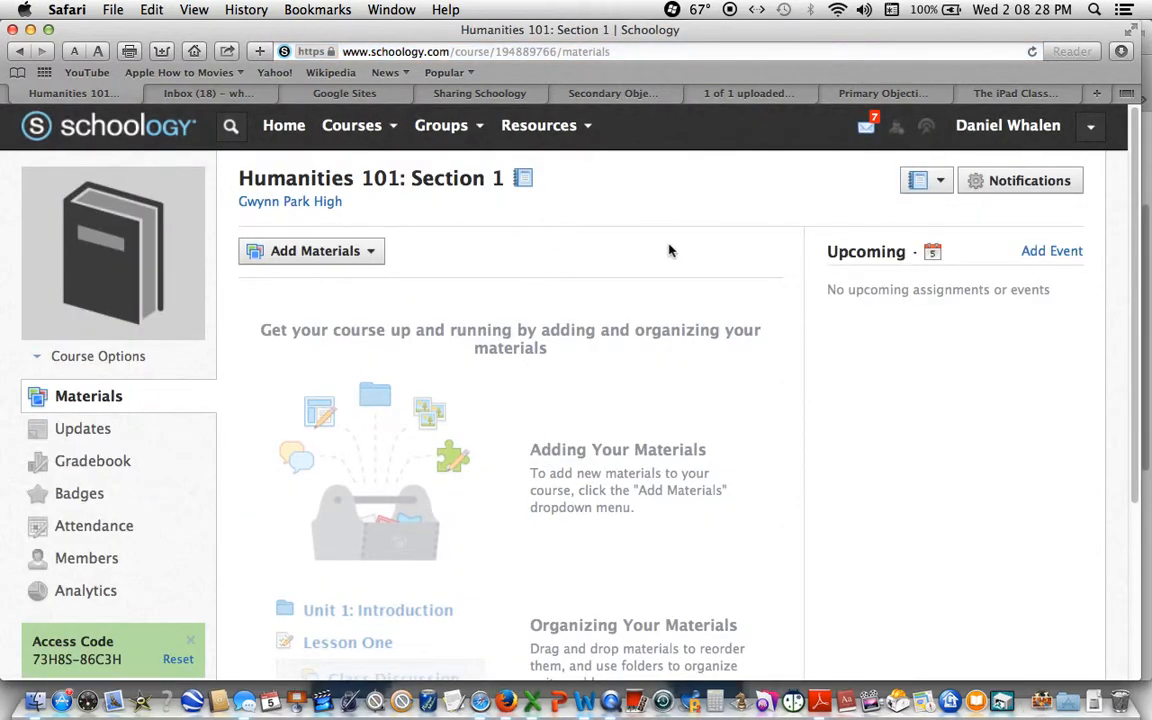
Look over the new course's materials page and highlight the course access code
{"action": "scroll", "coordinate": [322, 655], "scroll_direction": "down", "scroll_amount": 1}
{"action": "scroll", "coordinate": [322, 640], "scroll_direction": "down", "scroll_amount": 2}
{"action": "scroll", "coordinate": [321, 578], "scroll_direction": "up", "scroll_amount": 3}
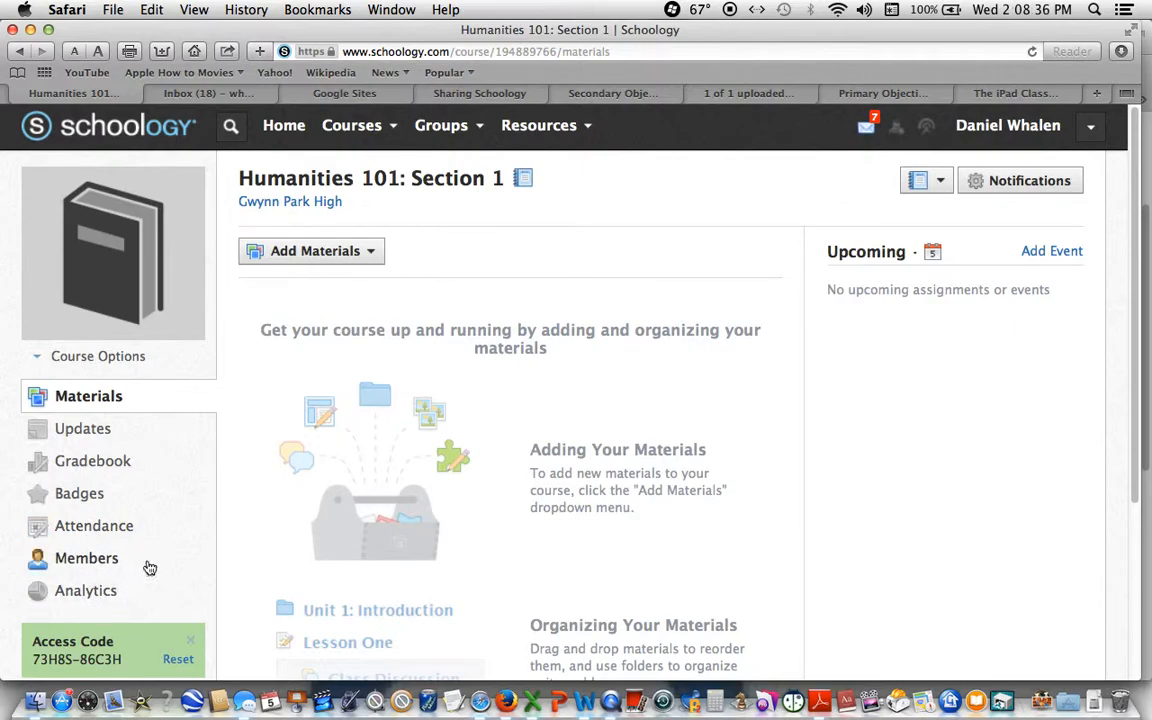
{"action": "scroll", "coordinate": [228, 425], "scroll_direction": "down", "scroll_amount": 3}
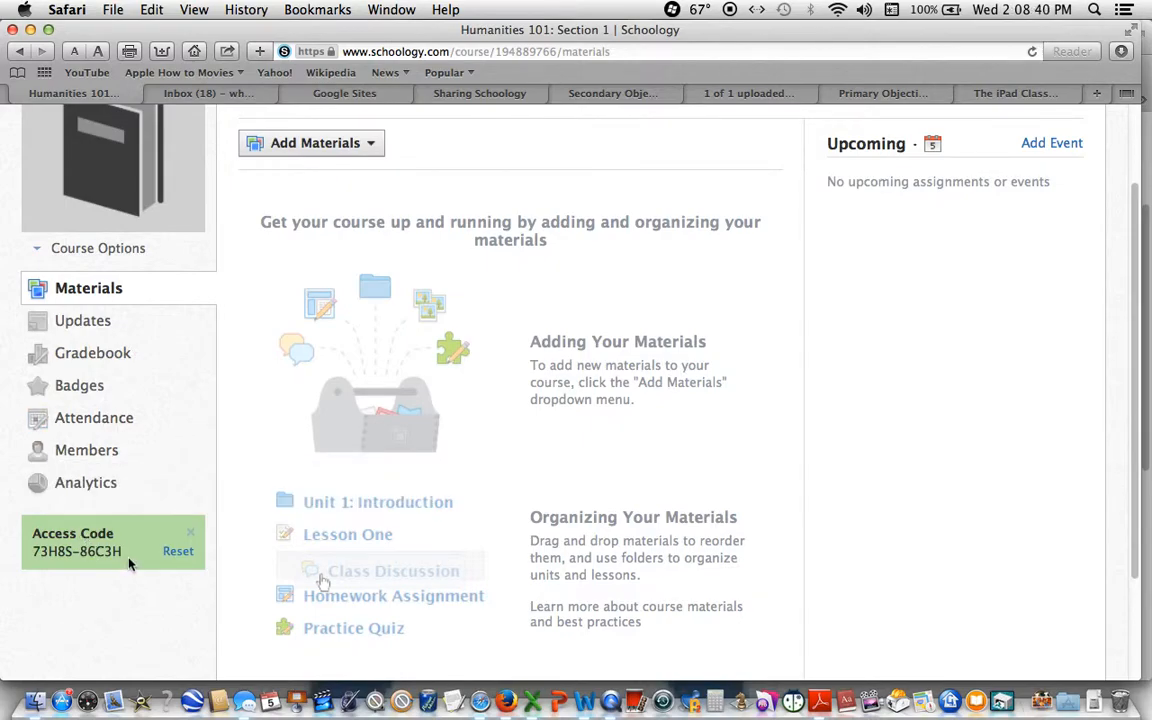
{"action": "left_click_drag", "start_coordinate": [125, 551], "coordinate": [30, 551]}
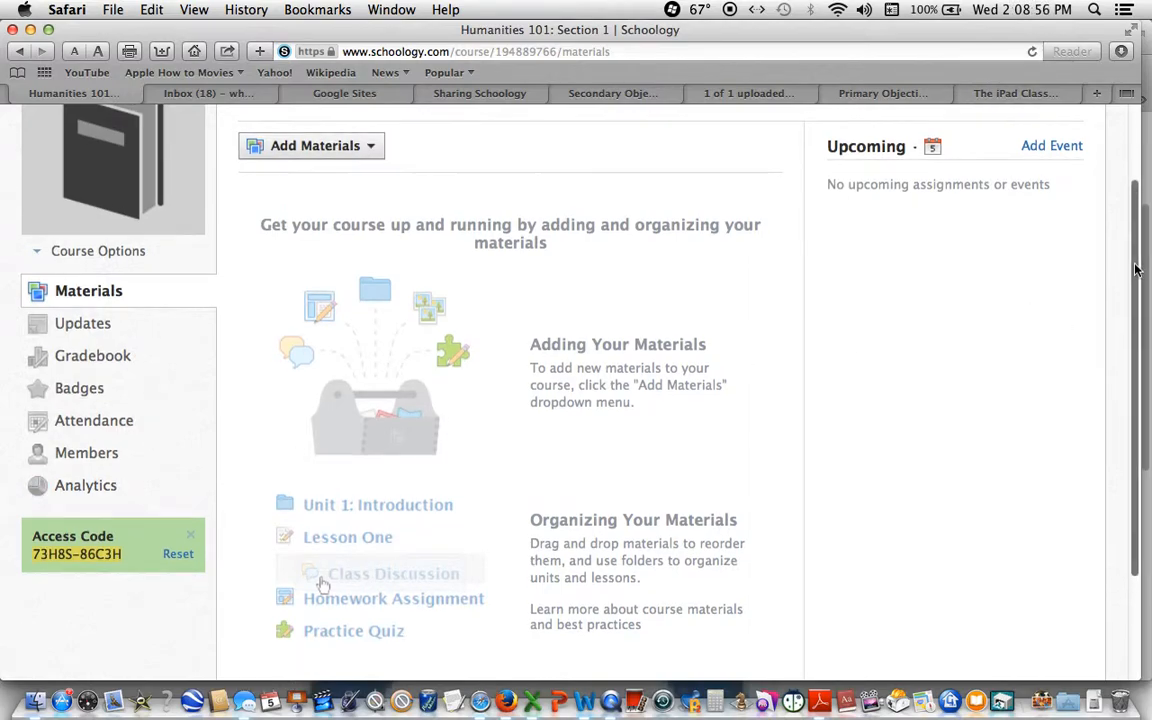
{"action": "scroll", "coordinate": [1136, 270], "scroll_direction": "up", "scroll_amount": 3}
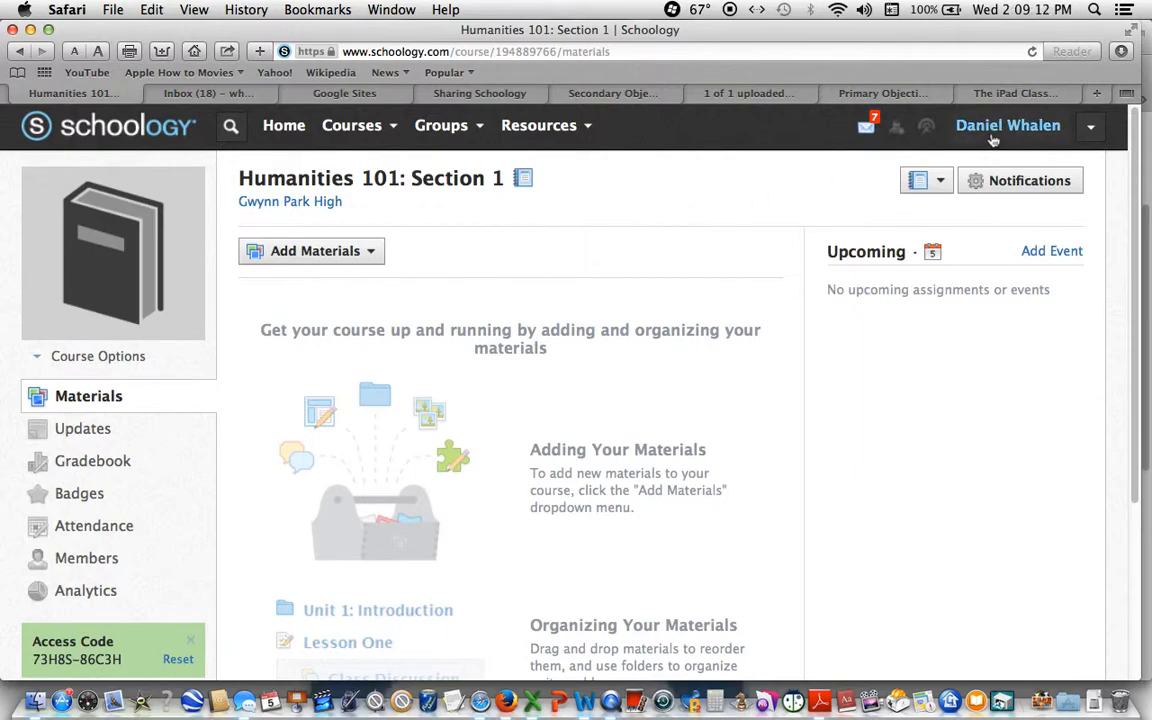
Open the account settings page and look through it and the account options
{"action": "left_click", "coordinate": [1090, 131]}
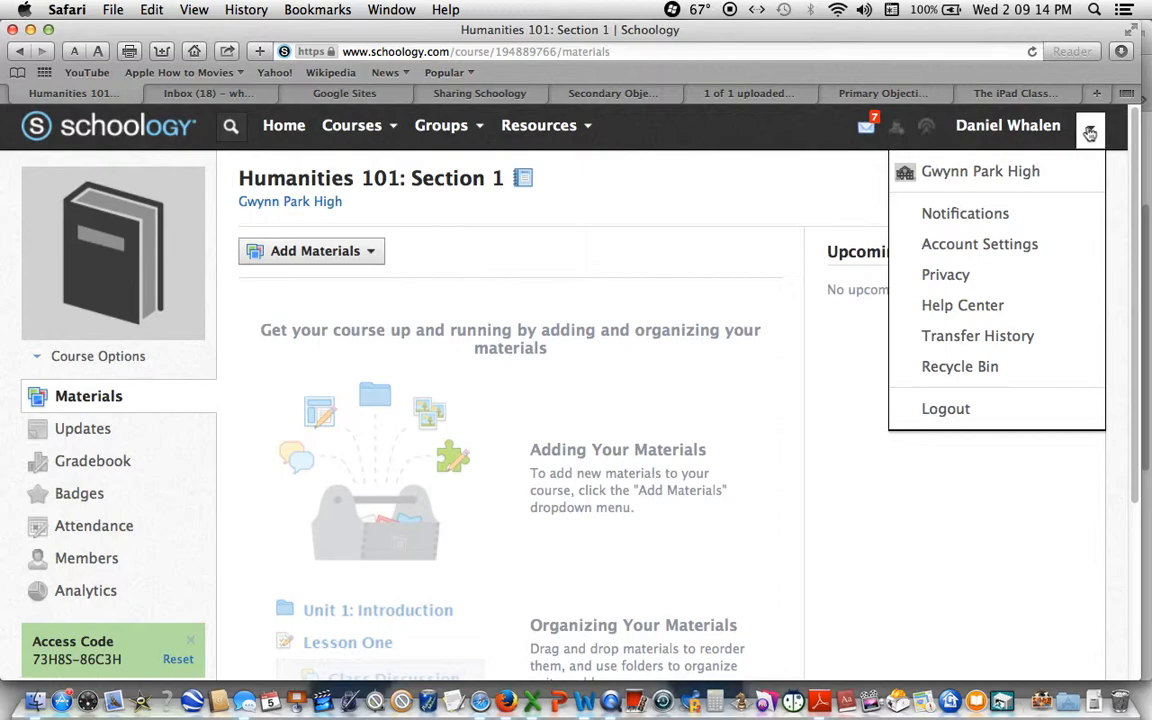
{"action": "left_click", "coordinate": [979, 249]}
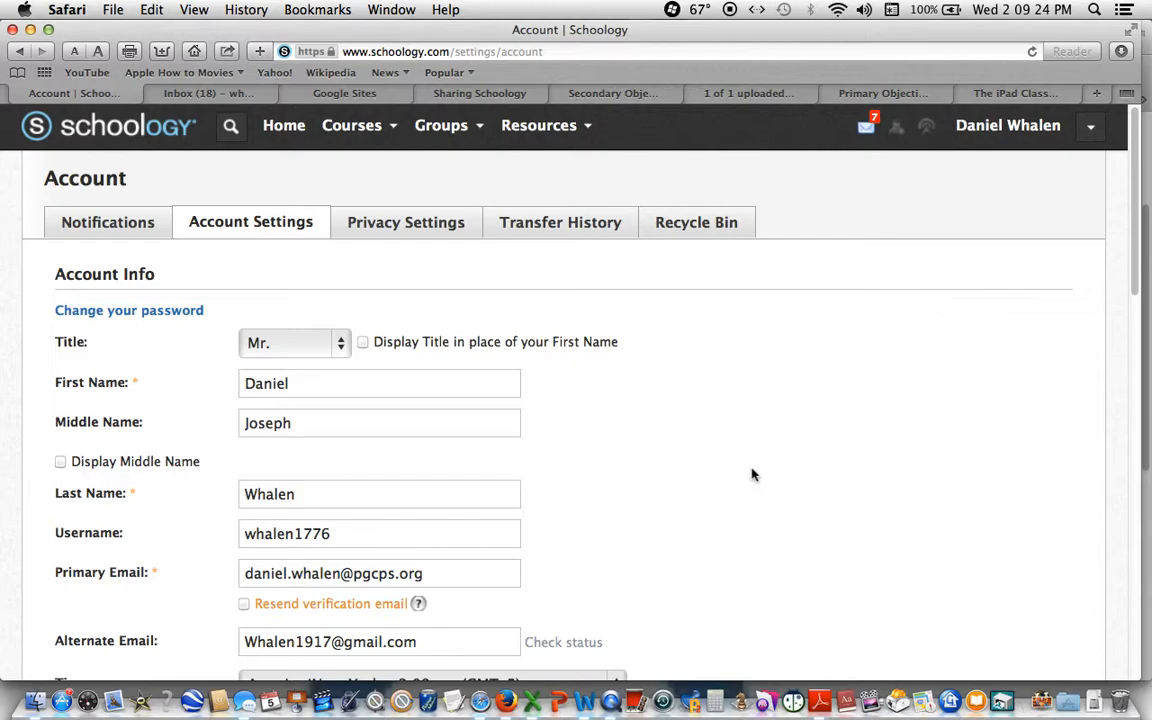
{"action": "scroll", "coordinate": [754, 475], "scroll_direction": "down", "scroll_amount": 5}
{"action": "scroll", "coordinate": [754, 475], "scroll_direction": "up", "scroll_amount": 5}
{"action": "left_click", "coordinate": [1093, 126]}
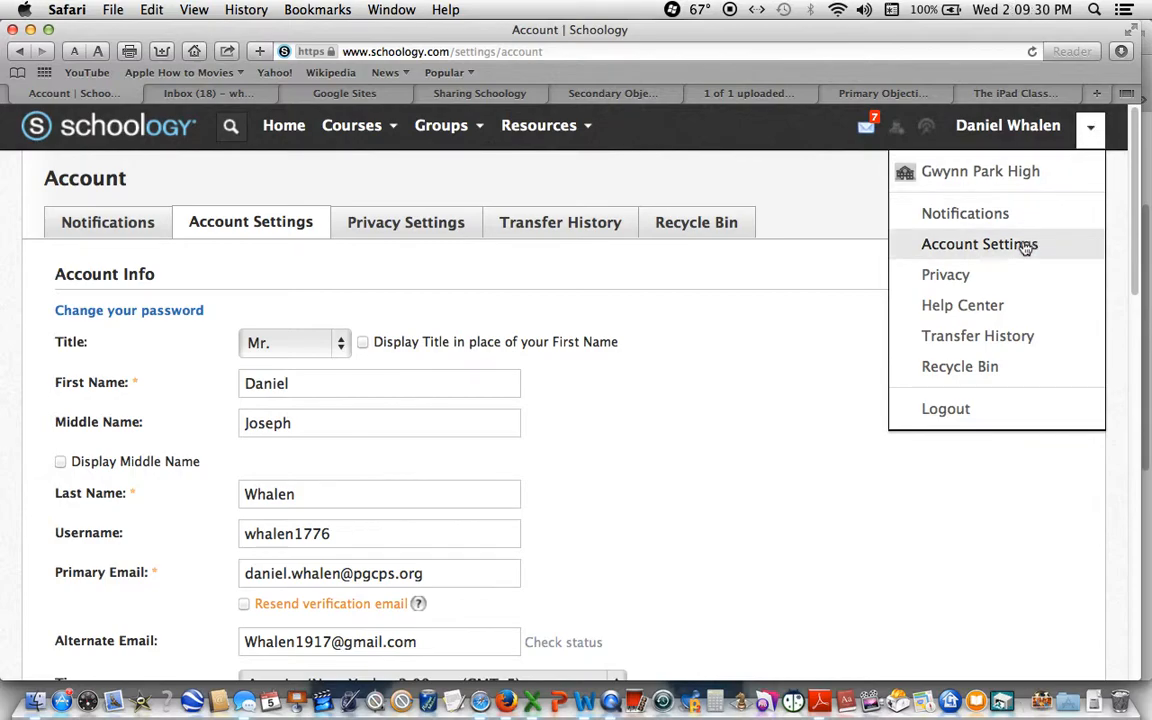
{"action": "left_click", "coordinate": [829, 333]}
Review the last name, username and primary email fields in the account info
{"action": "scroll", "coordinate": [829, 333], "scroll_direction": "down", "scroll_amount": 3}
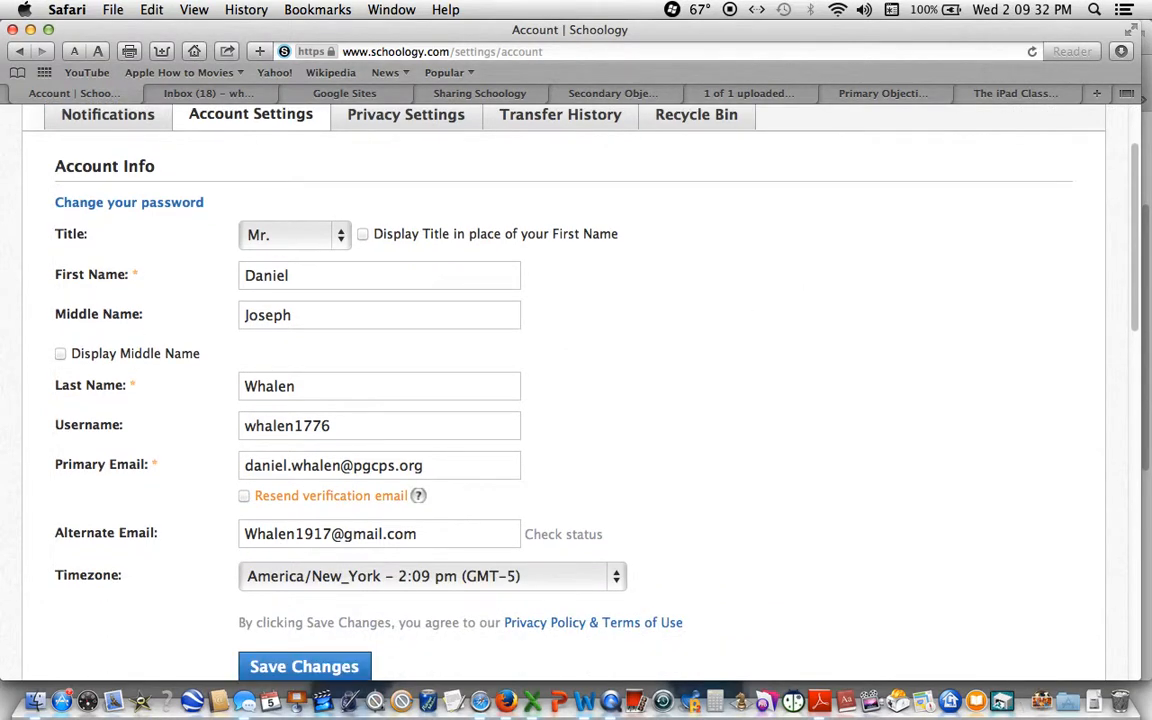
{"action": "left_click", "coordinate": [456, 464]}
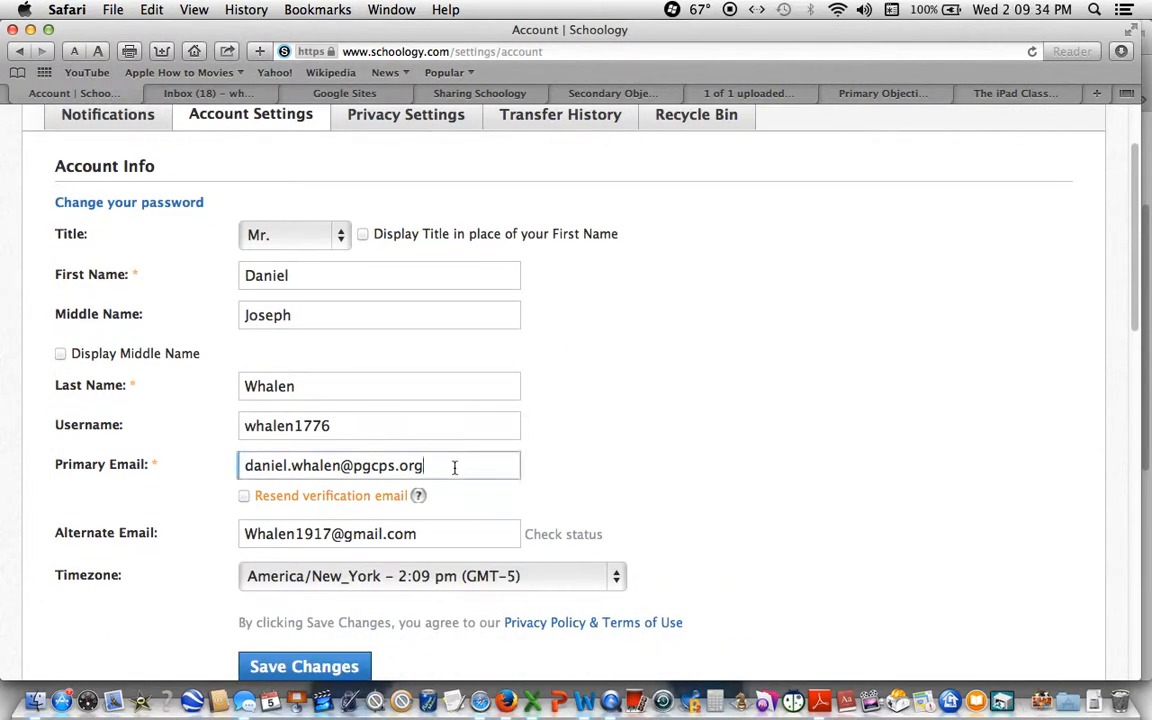
{"action": "left_click", "coordinate": [379, 426]}
{"action": "left_click", "coordinate": [347, 393]}
{"action": "left_click", "coordinate": [370, 430]}
{"action": "left_click", "coordinate": [441, 470]}
{"action": "left_click", "coordinate": [611, 349]}
{"action": "scroll", "coordinate": [611, 349], "scroll_direction": "up", "scroll_amount": 3}
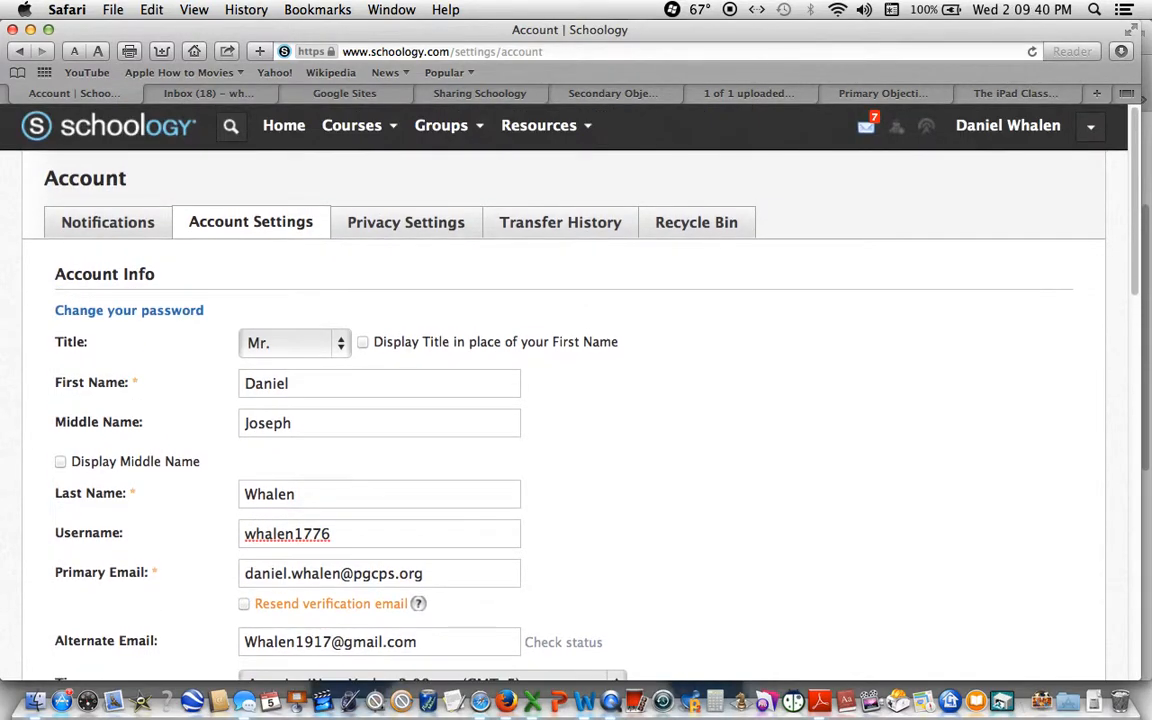
Return to the Humanities 101: Section 1 course and check where its access code is shown
{"action": "left_click", "coordinate": [392, 130]}
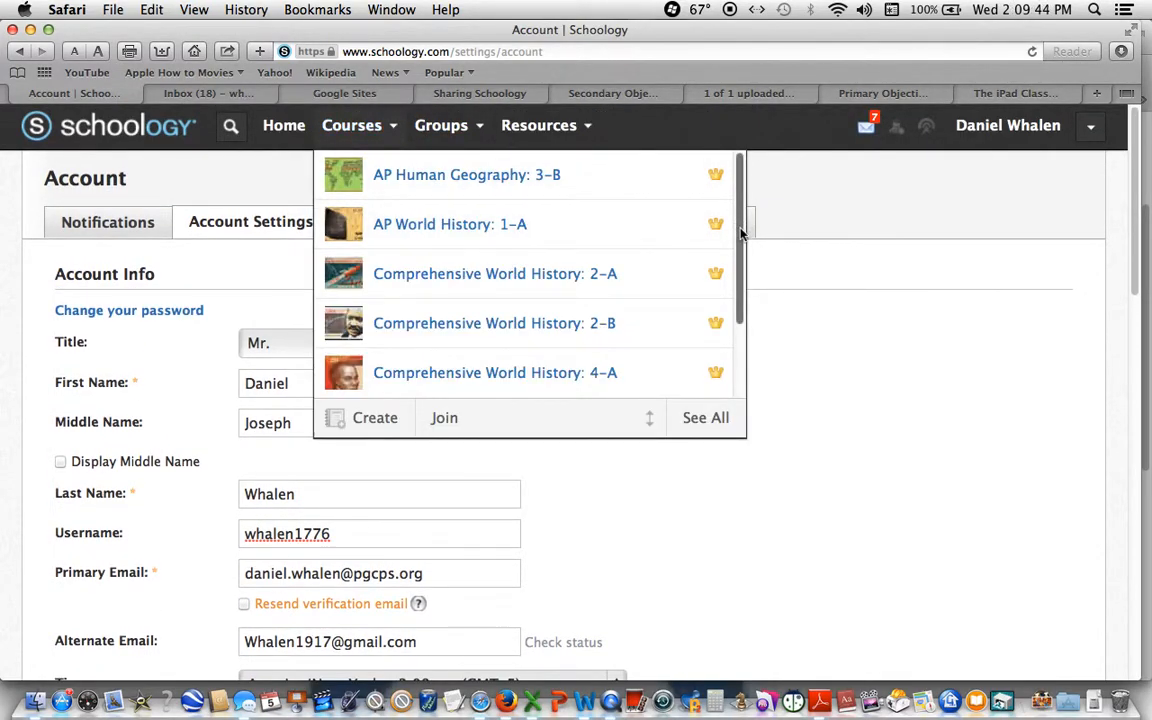
{"action": "left_click_drag", "start_coordinate": [738, 226], "coordinate": [740, 313]}
{"action": "left_click", "coordinate": [537, 378]}
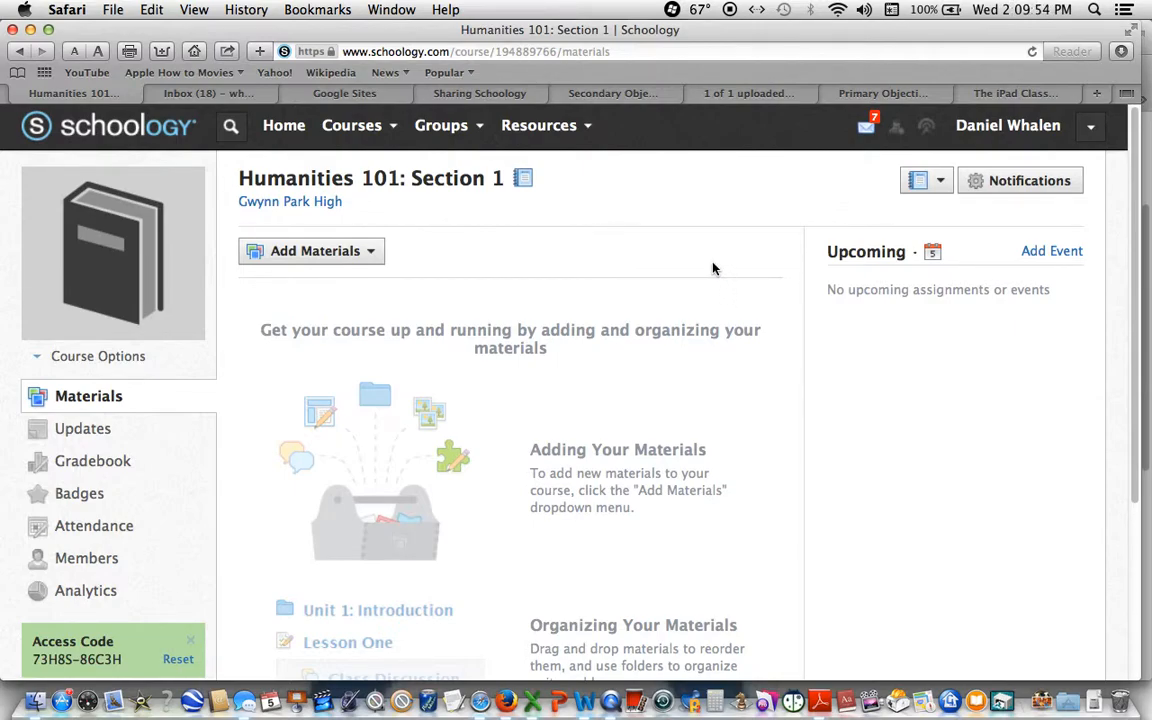
{"action": "scroll", "coordinate": [713, 268], "scroll_direction": "down", "scroll_amount": 3}
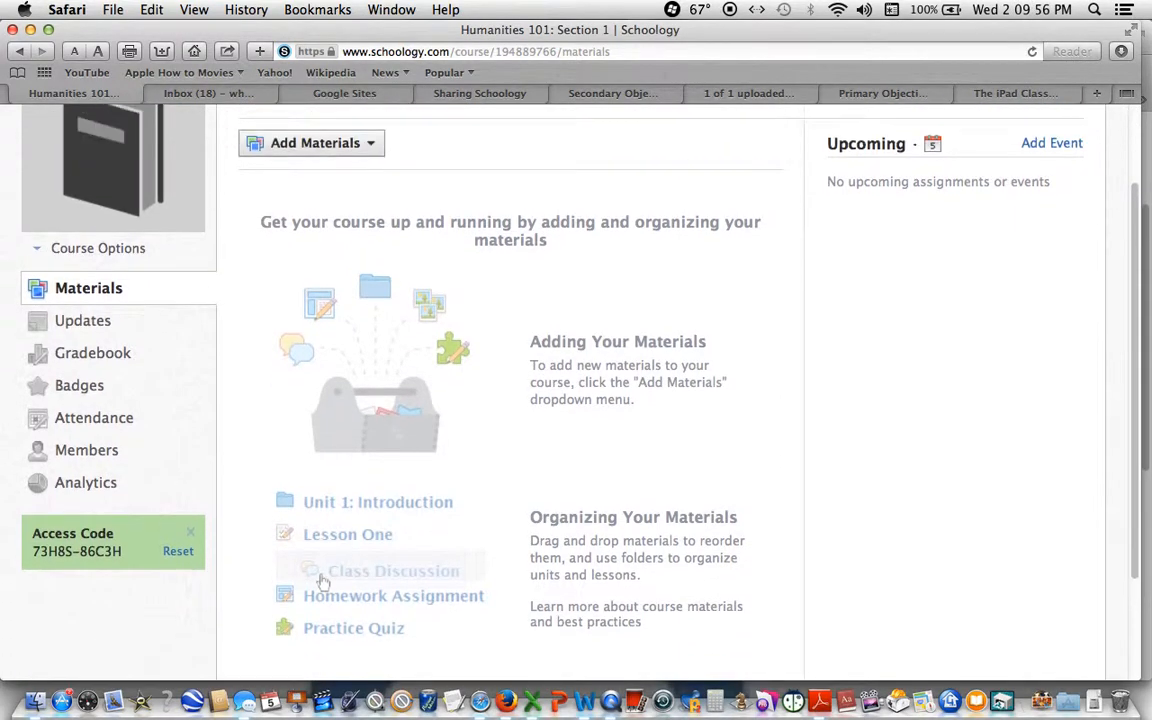
{"action": "scroll", "coordinate": [713, 268], "scroll_direction": "up", "scroll_amount": 3}
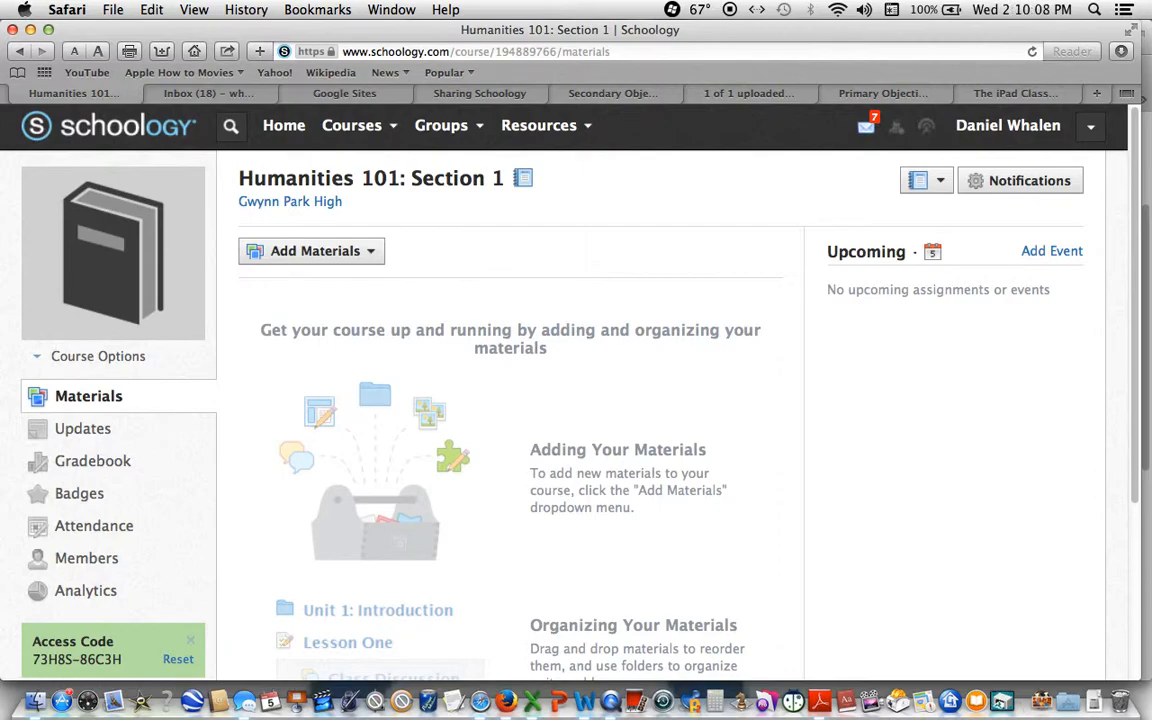
{"action": "left_click", "coordinate": [399, 132]}
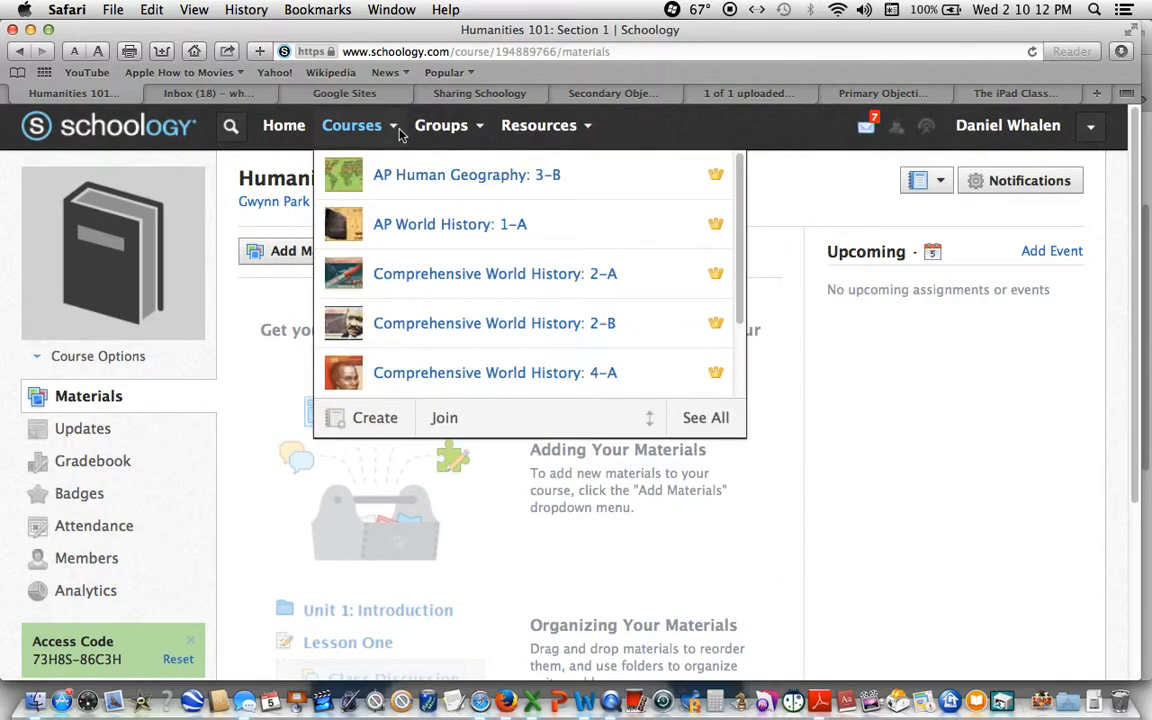
{"action": "left_click", "coordinate": [800, 186]}
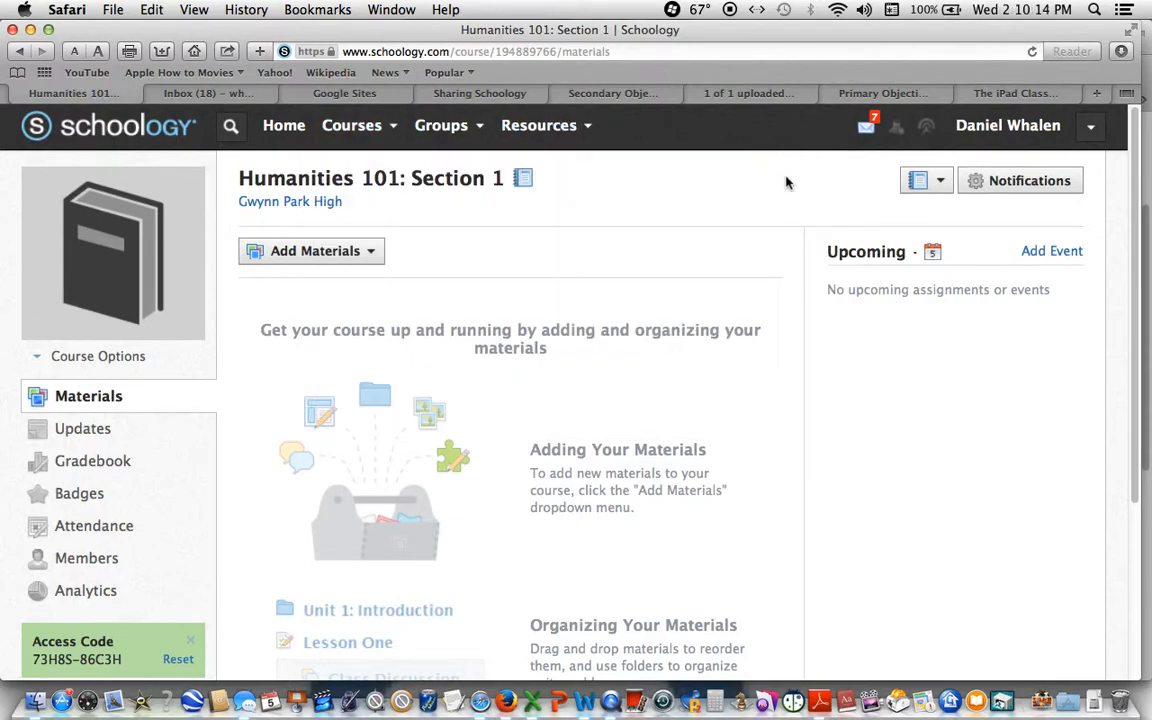
Add a green folder titled Lessons to the course materials with the description "adfasdfasdf"
{"action": "left_click", "coordinate": [371, 253]}
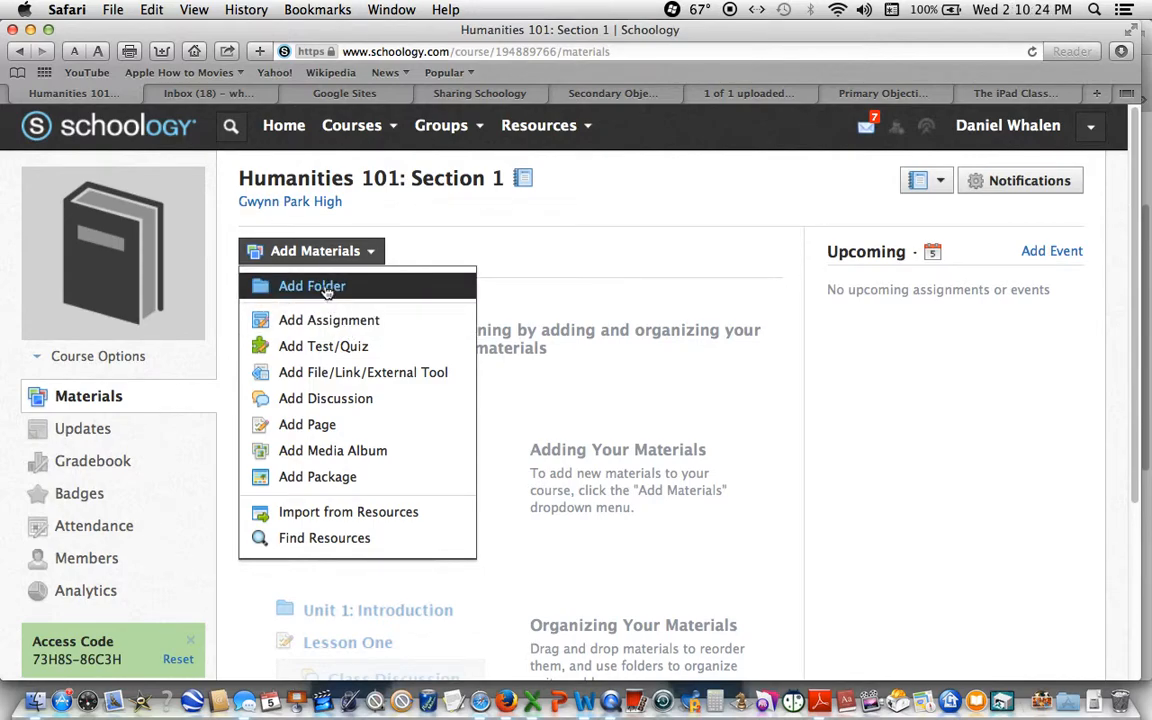
{"action": "left_click", "coordinate": [302, 286]}
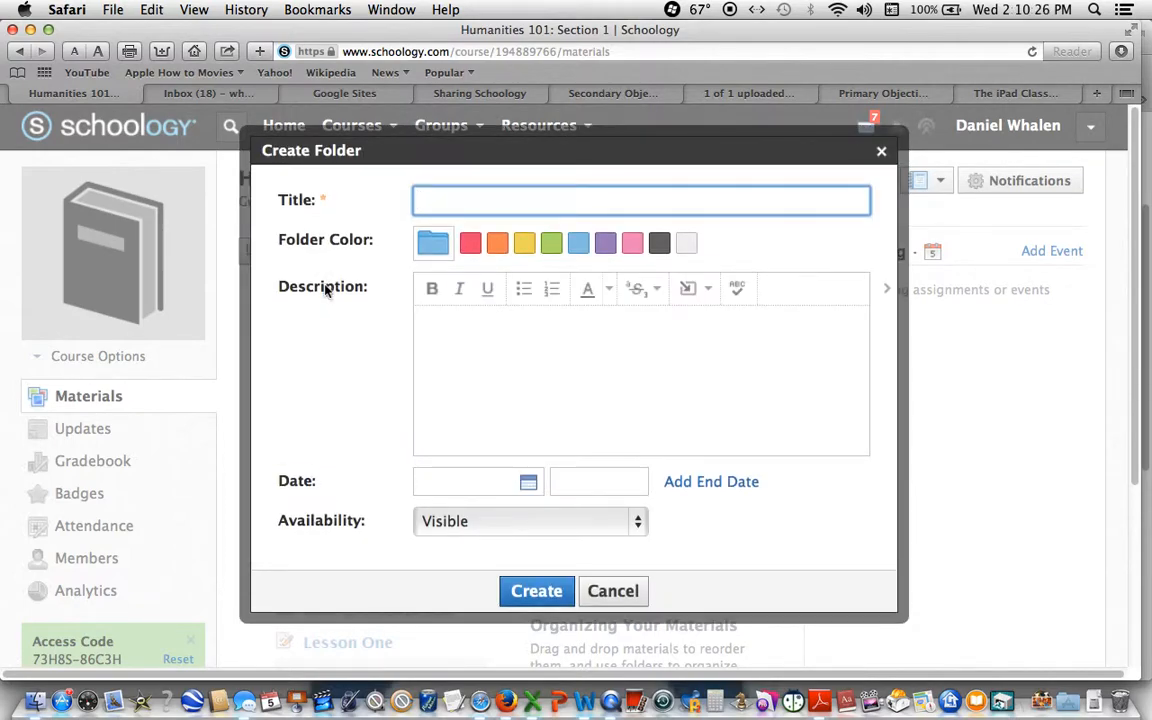
{"action": "type", "text": "Lesson"}
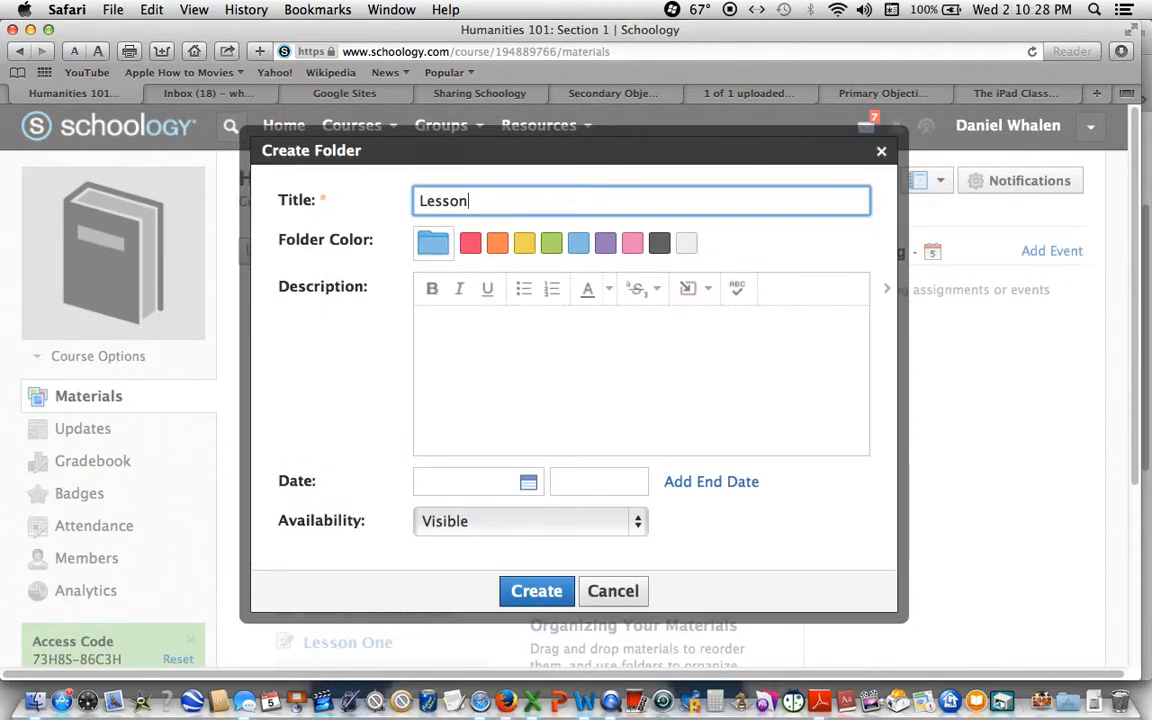
{"action": "type", "text": "s"}
{"action": "left_click", "coordinate": [552, 244]}
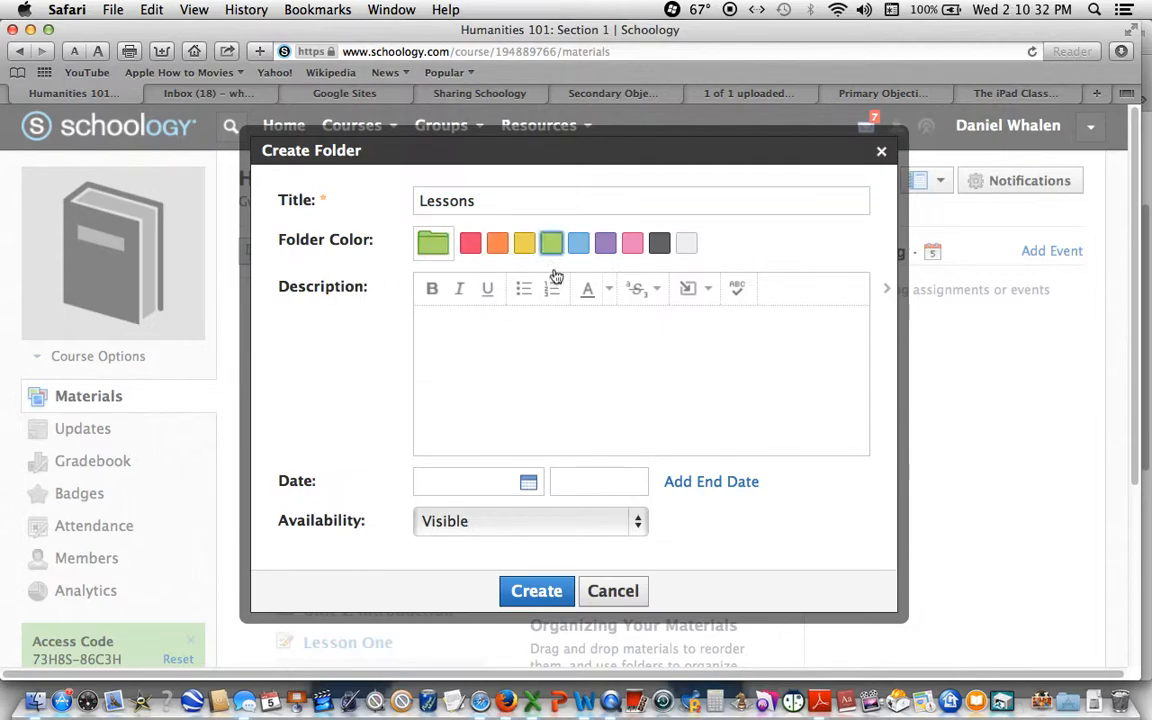
{"action": "left_click", "coordinate": [470, 339]}
{"action": "type", "text": "adfasdfasdf"}
{"action": "left_click", "coordinate": [533, 592]}
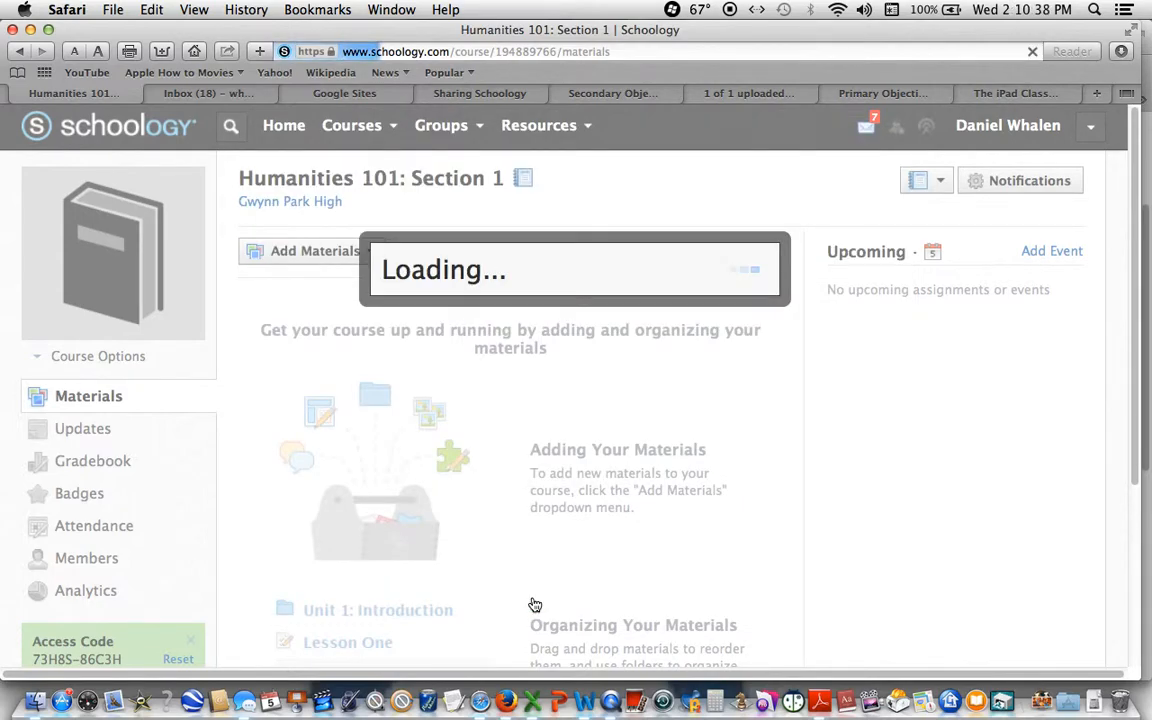
Open the Lessons folder and start a new page titled "Lesson A"
{"action": "left_click", "coordinate": [316, 304]}
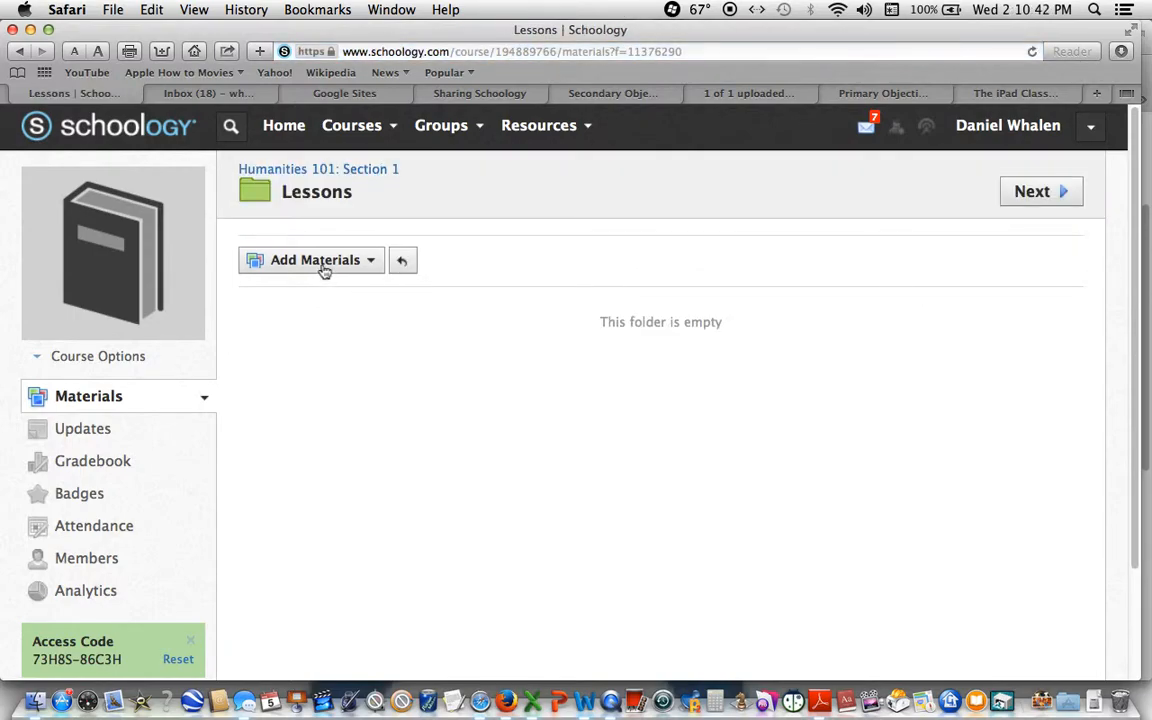
{"action": "left_click", "coordinate": [323, 267]}
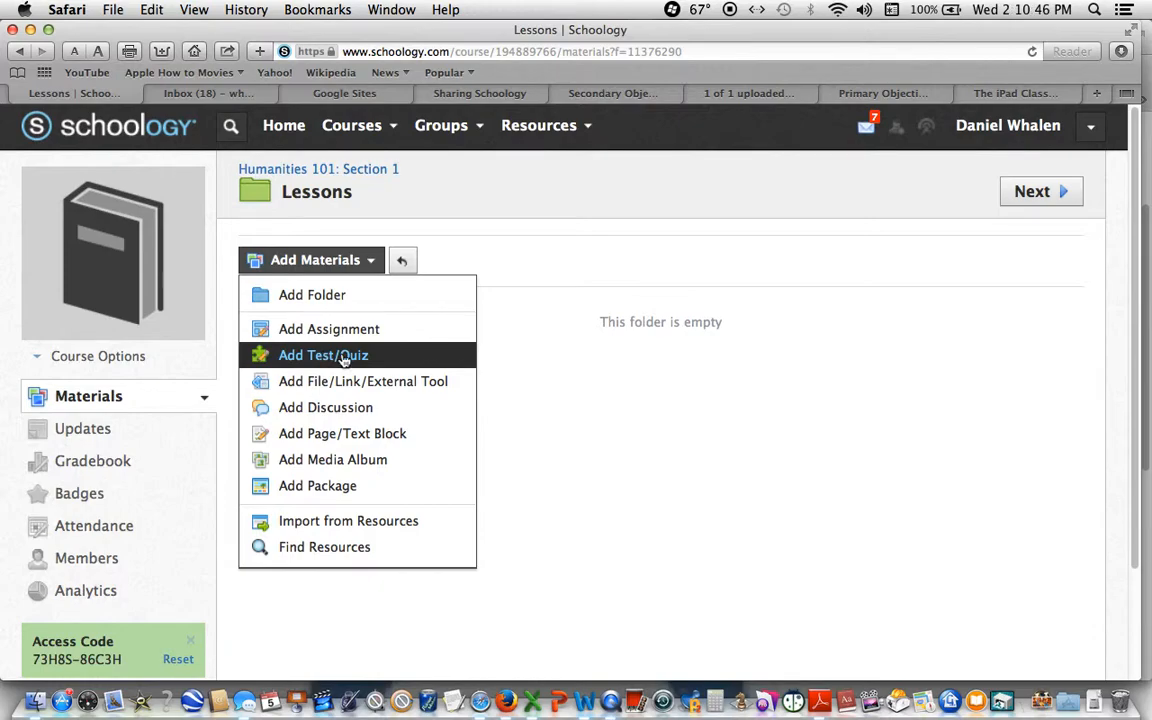
{"action": "left_click", "coordinate": [347, 436]}
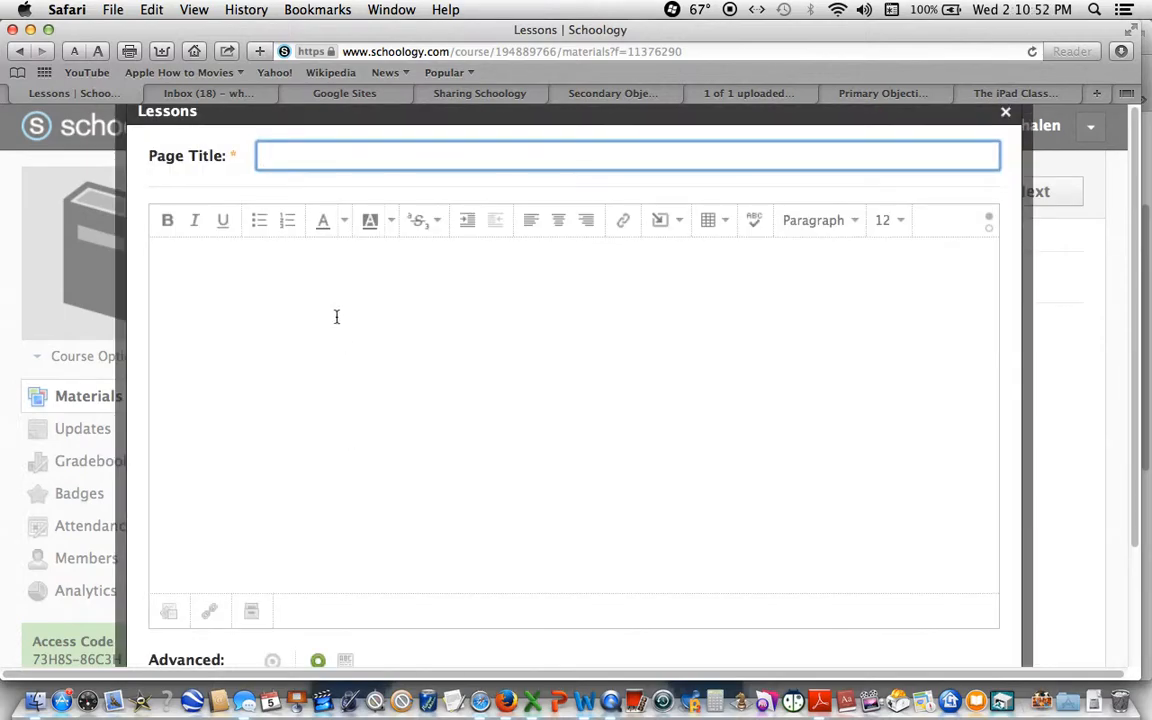
{"action": "type", "text": "Lessson"}
{"action": "key", "text": "BackSpace"}
{"action": "key", "text": "BackSpace"}
{"action": "key", "text": "BackSpace"}
{"action": "key", "text": "BackSpace"}
{"action": "type", "text": "on A"}
Fill the new page's body with "asdfasdfasdfasdf" and create the page
{"action": "left_click", "coordinate": [321, 311]}
{"action": "type", "text": "asdfasdfasdfasdf"}
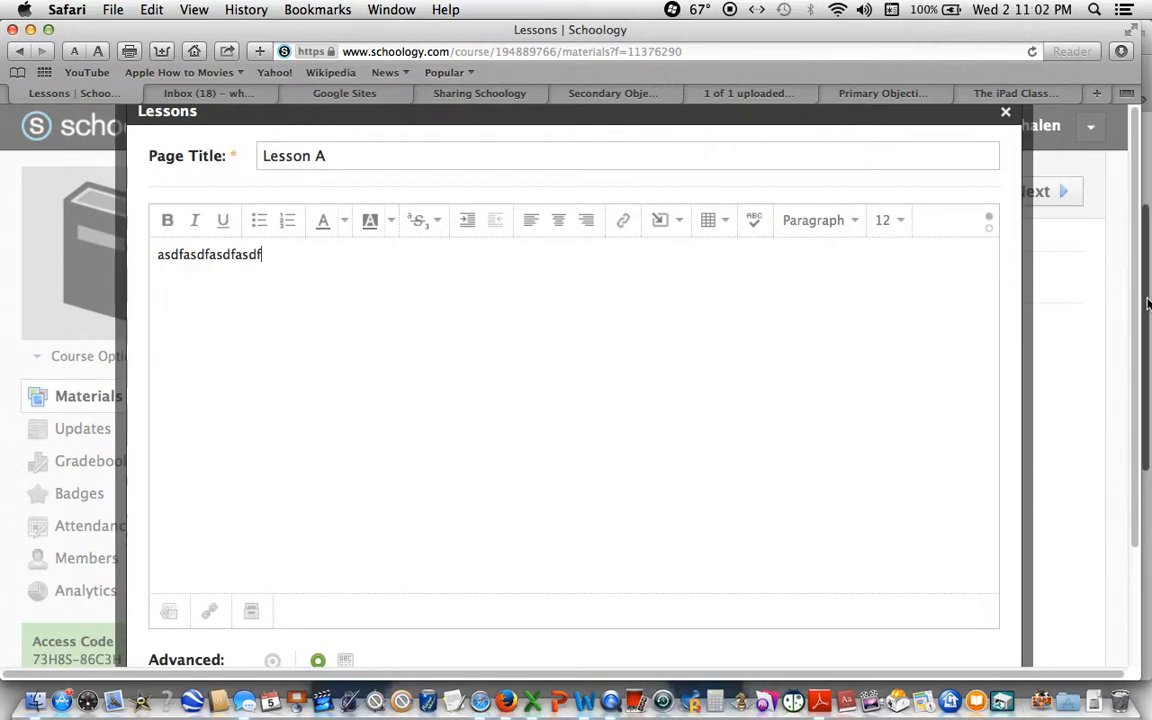
{"action": "scroll", "coordinate": [1137, 387], "scroll_direction": "down", "scroll_amount": 2}
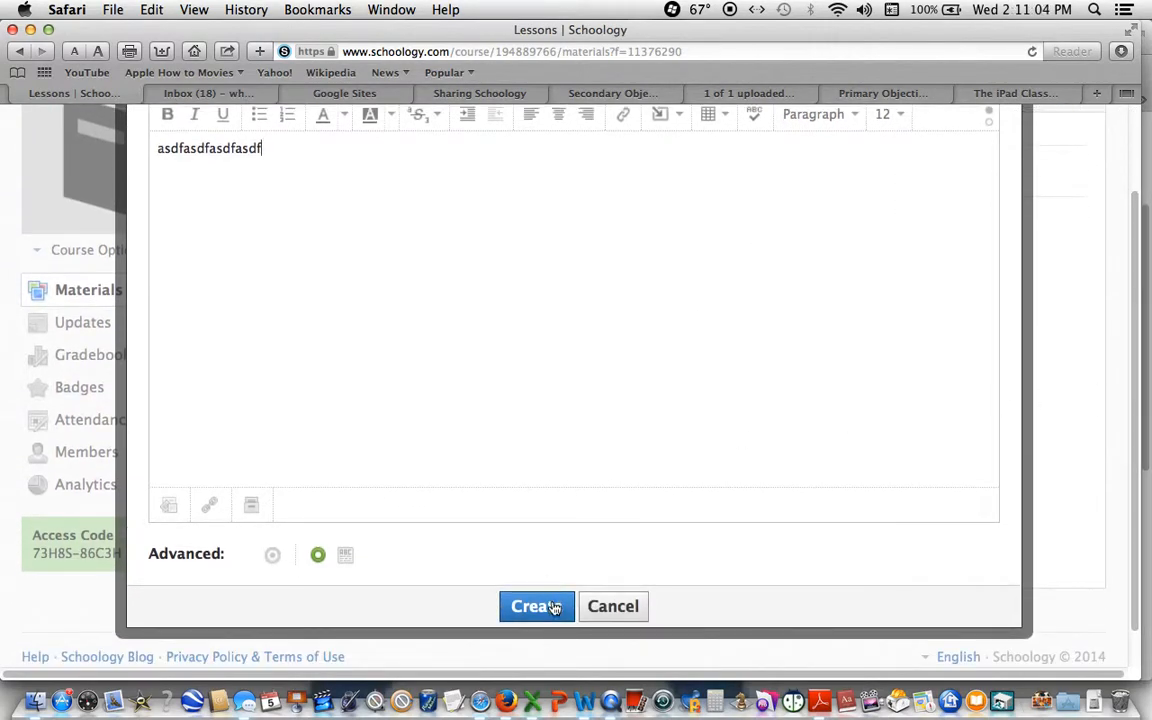
{"action": "left_click", "coordinate": [555, 614]}
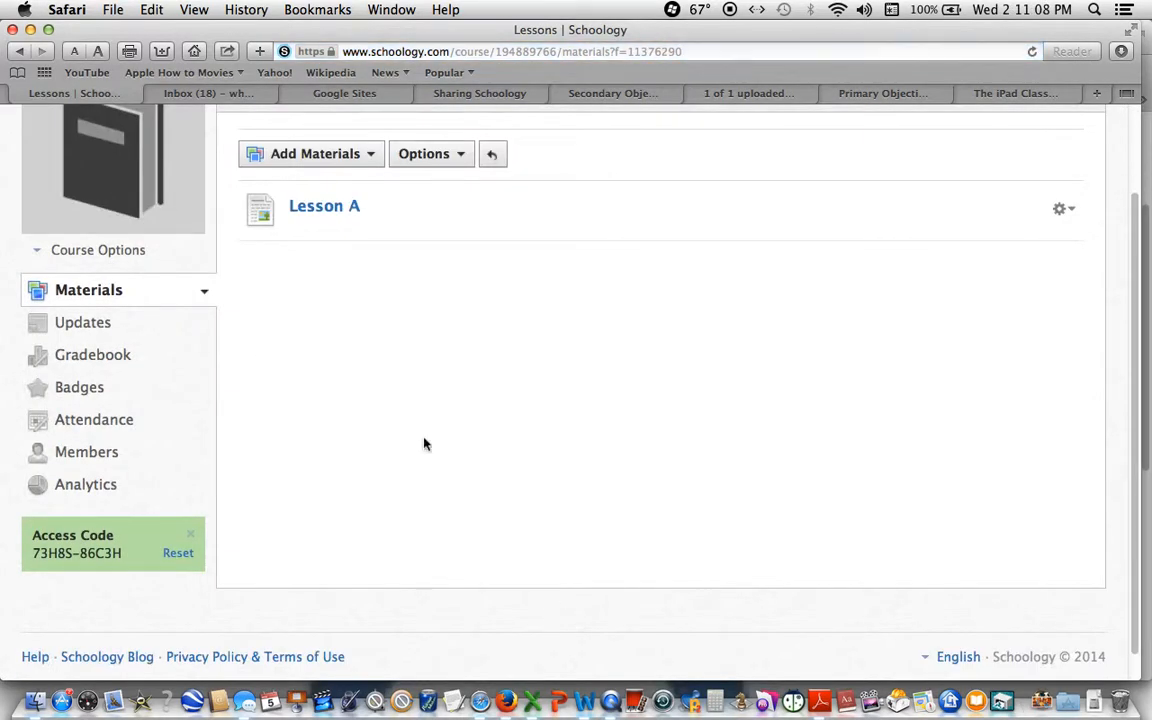
Open the Lesson A page for editing and add the line "The News" below its existing text
{"action": "left_click", "coordinate": [351, 207]}
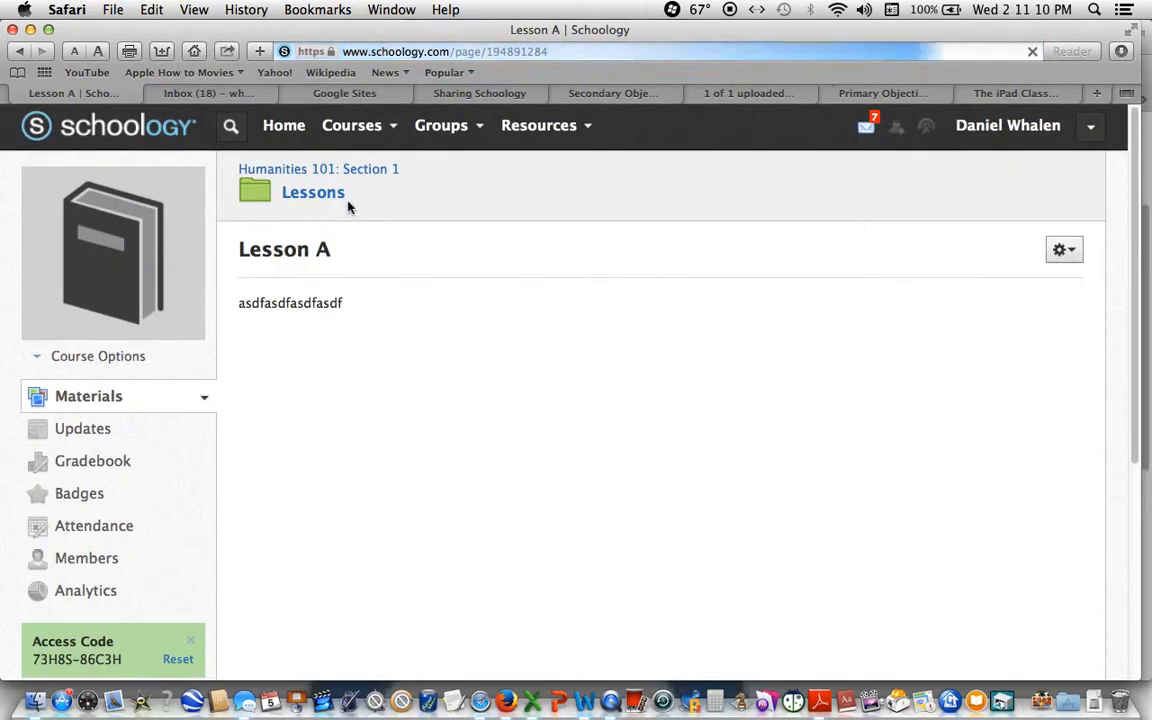
{"action": "left_click", "coordinate": [1064, 250]}
{"action": "left_click", "coordinate": [1038, 288]}
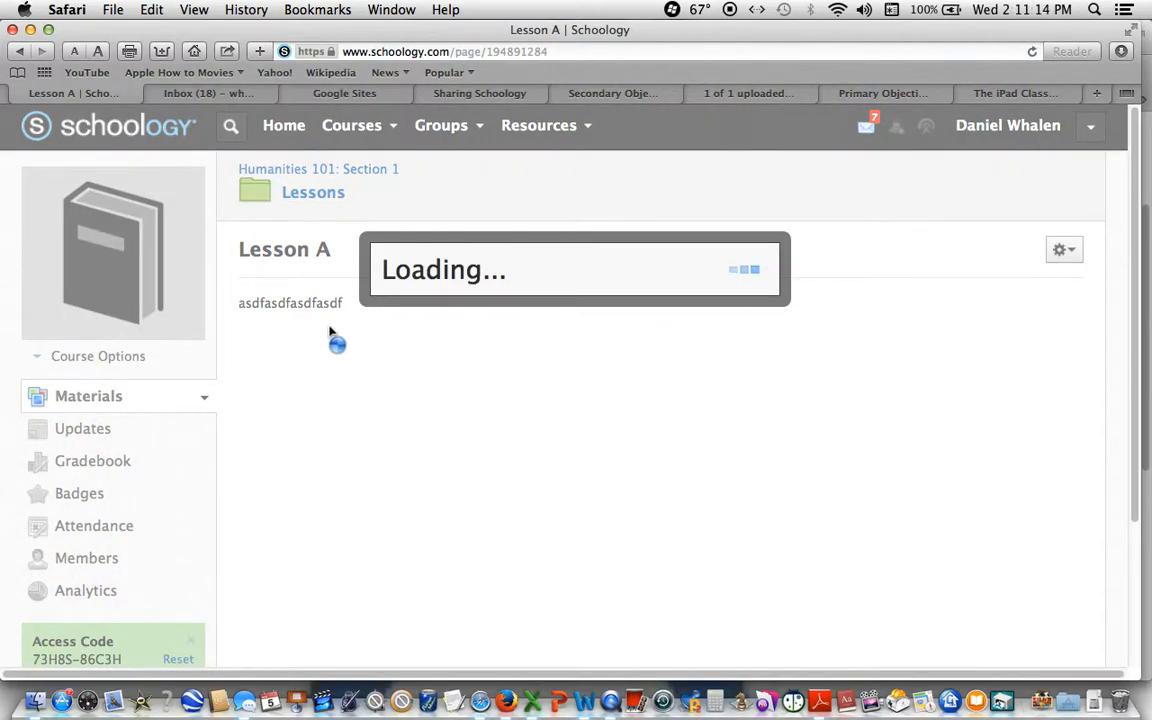
{"action": "left_click", "coordinate": [304, 261]}
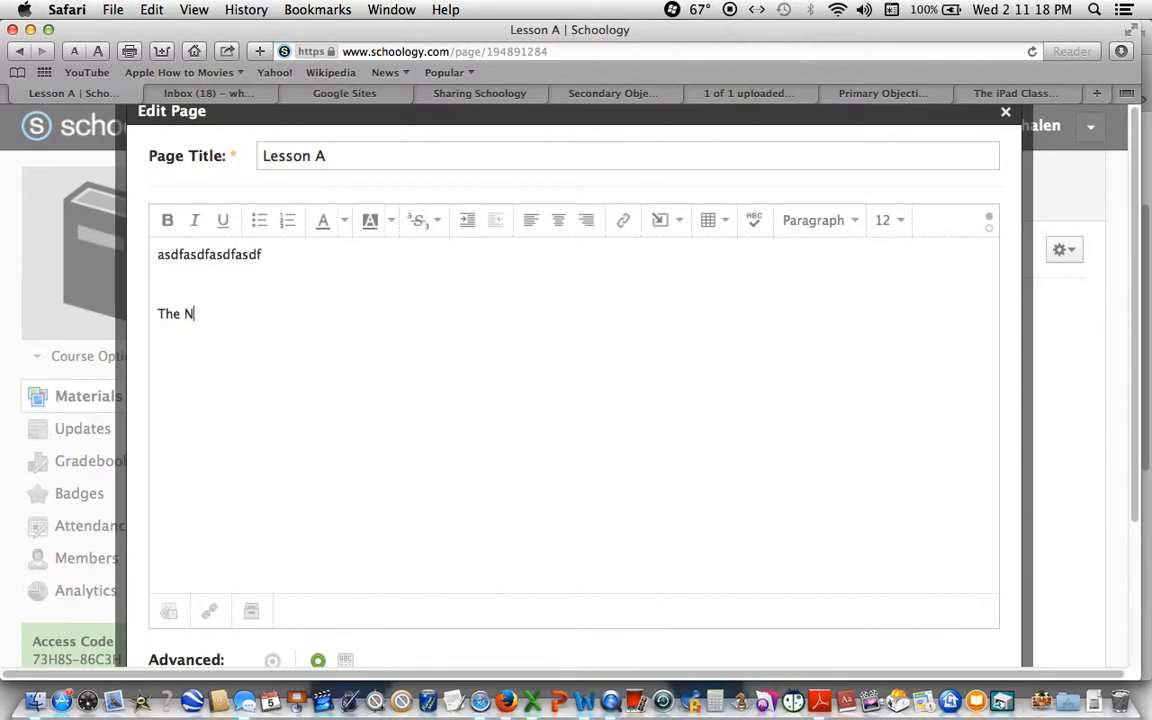
{"action": "left_click_drag", "start_coordinate": [222, 315], "coordinate": [151, 314]}
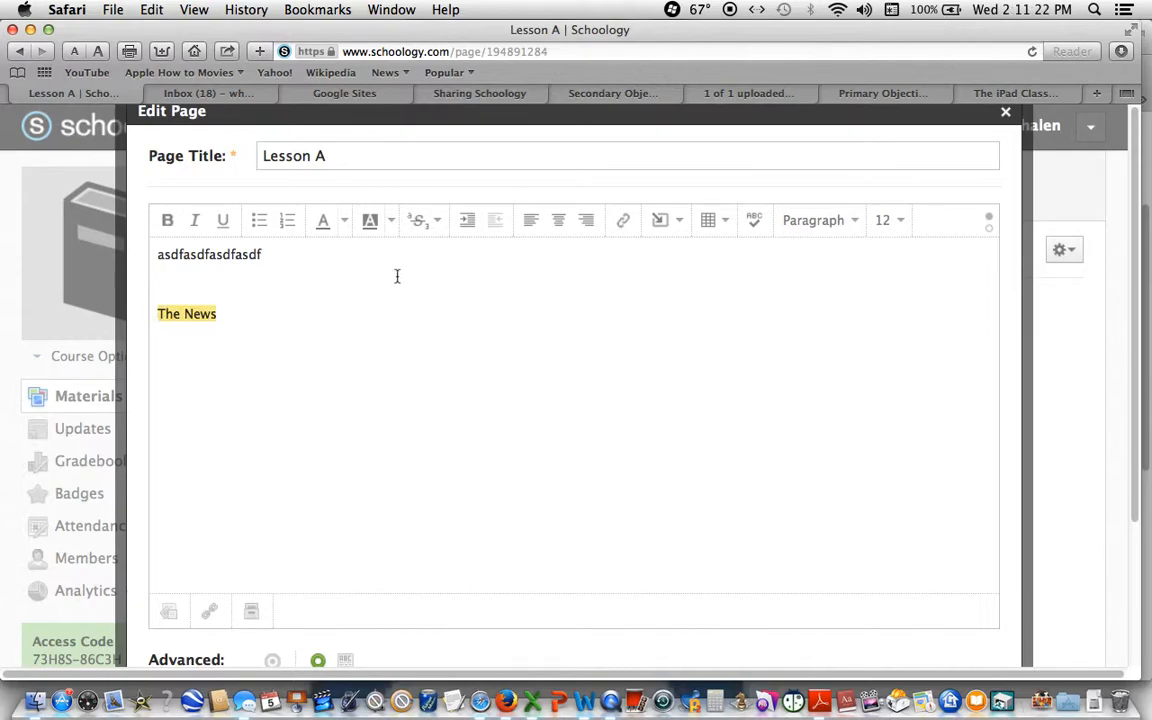
{"action": "left_click", "coordinate": [621, 229]}
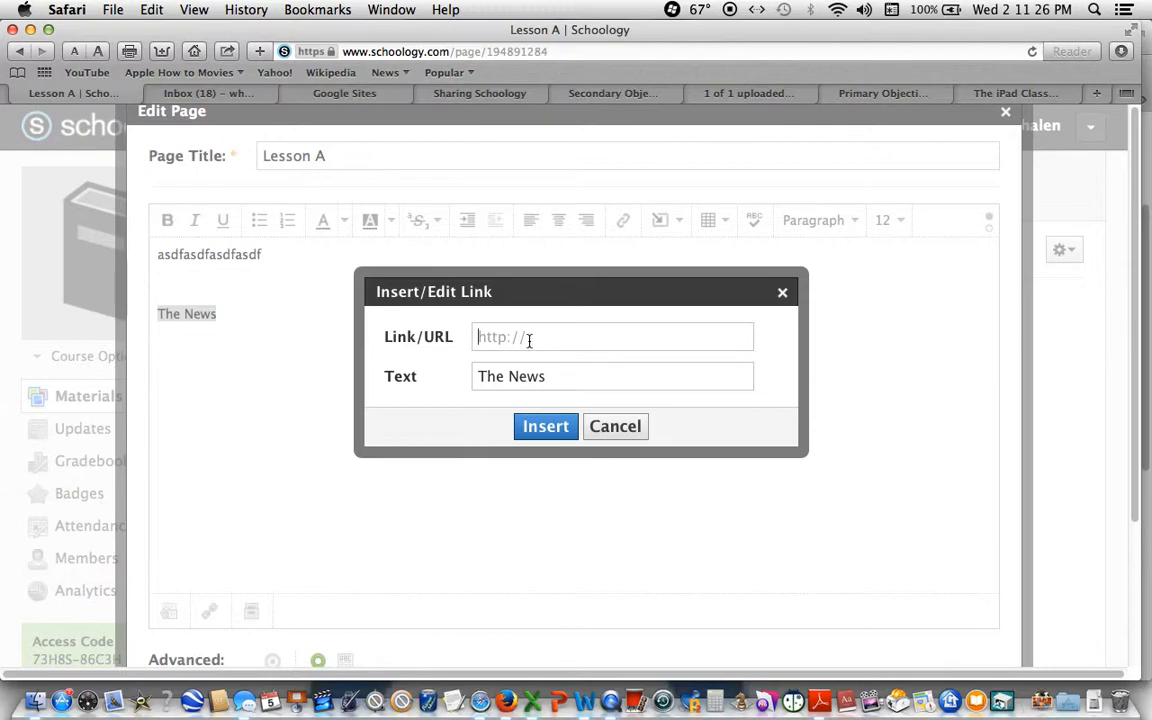
{"action": "type", "text": "www.cnn.com"}
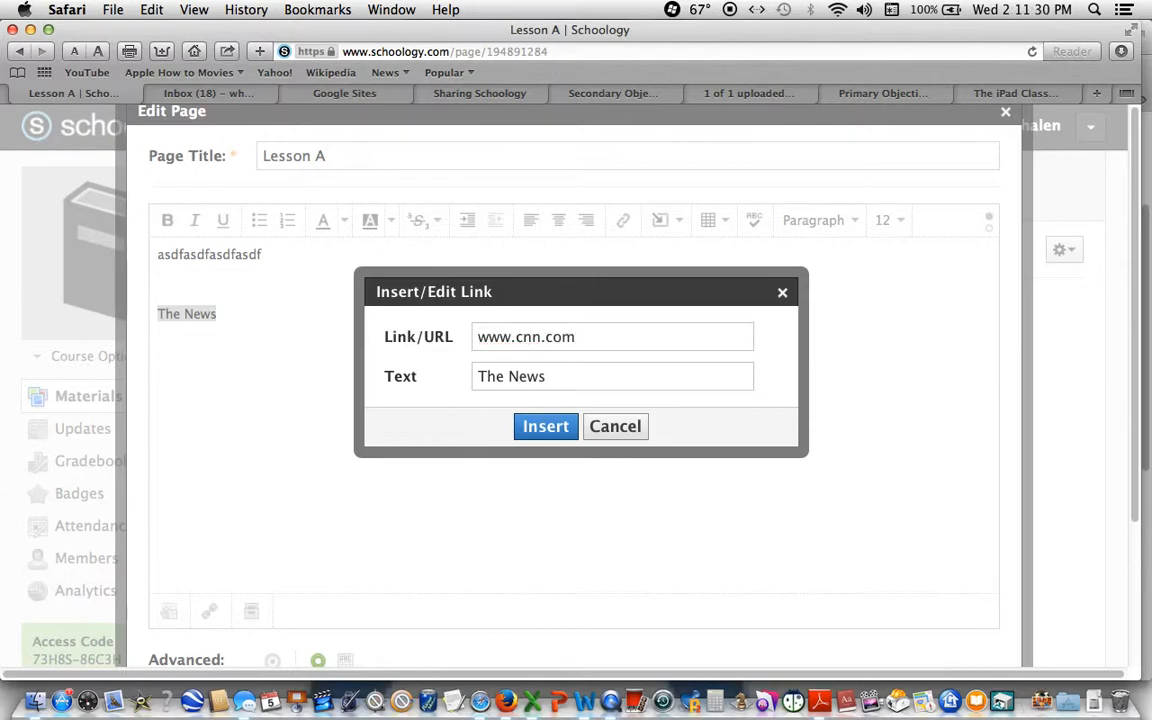
{"action": "left_click", "coordinate": [548, 428]}
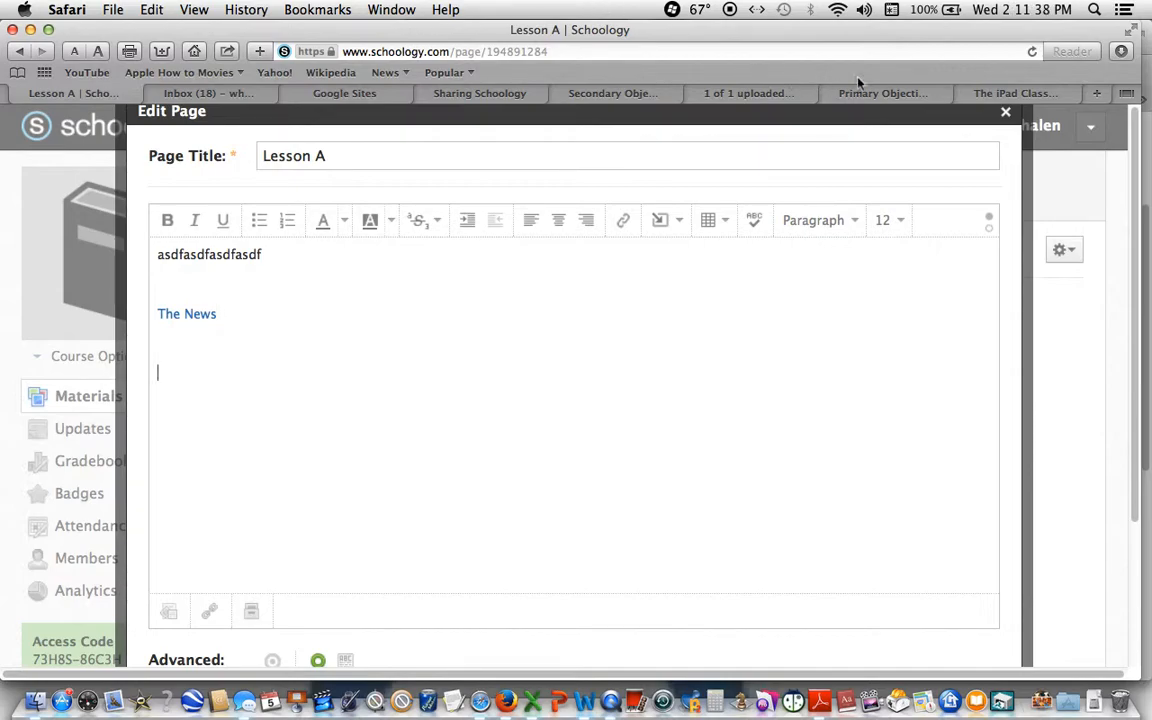
Open YouTube in a new browser tab and search for "Happy"
{"action": "left_click", "coordinate": [1099, 93]}
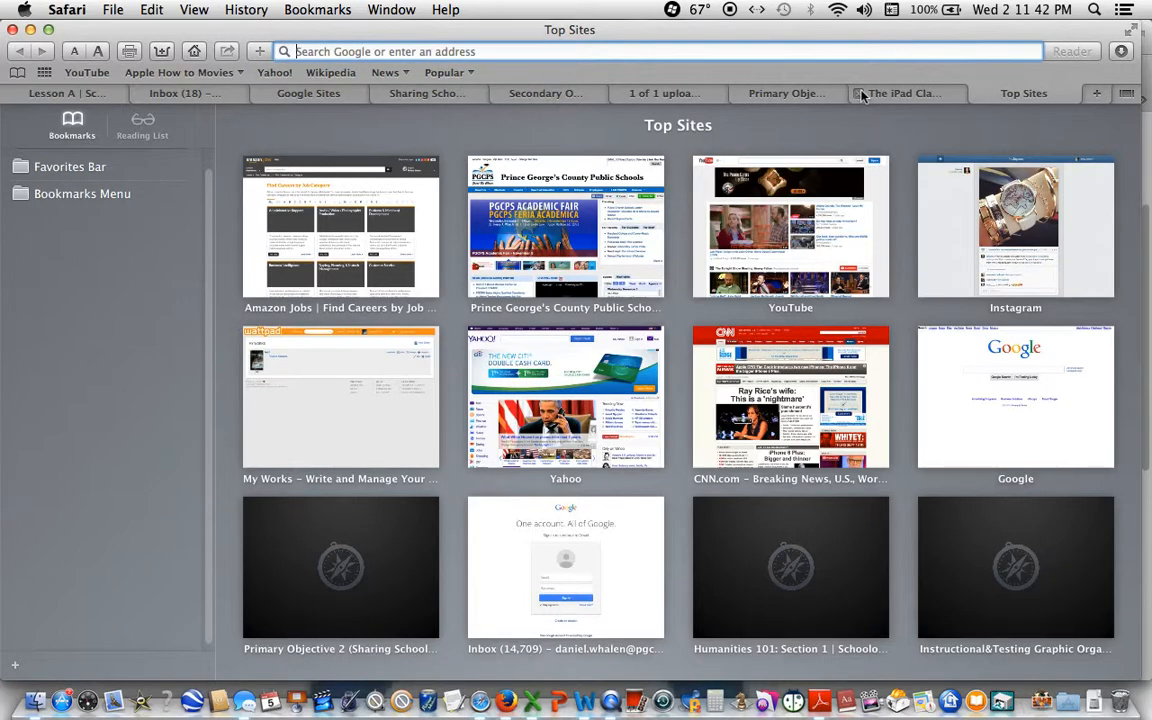
{"action": "type", "text": "www.y"}
{"action": "key", "text": "Return"}
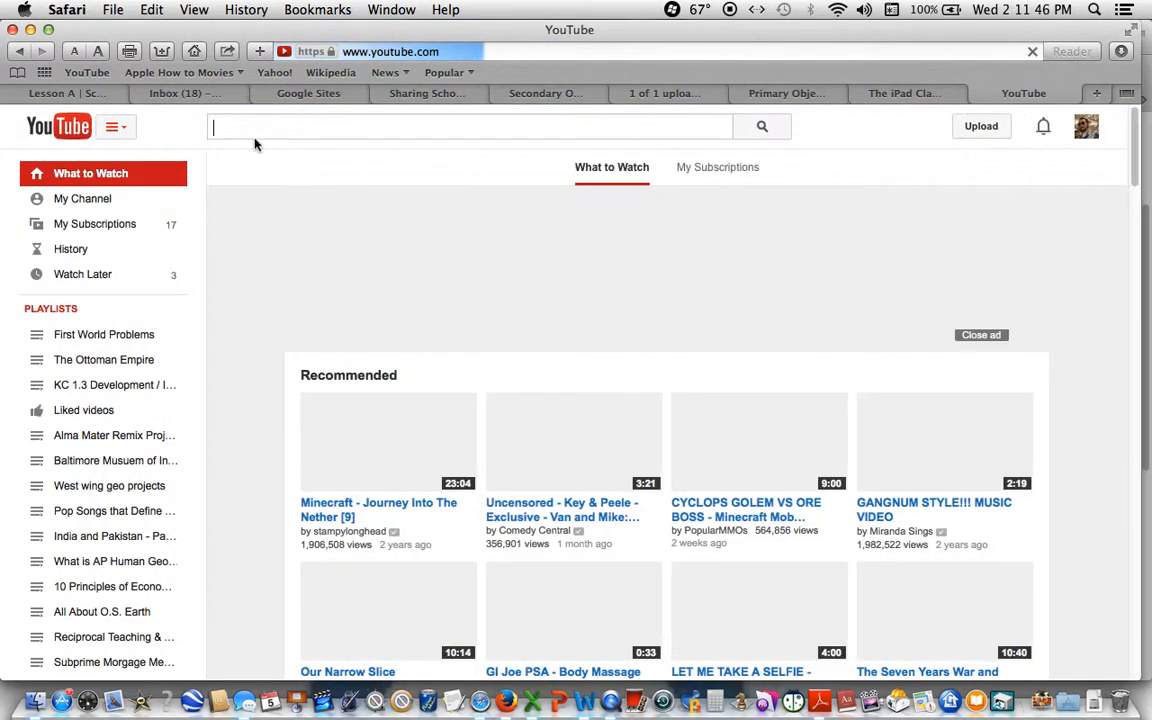
{"action": "type", "text": "Happy"}
{"action": "key", "text": "Return"}
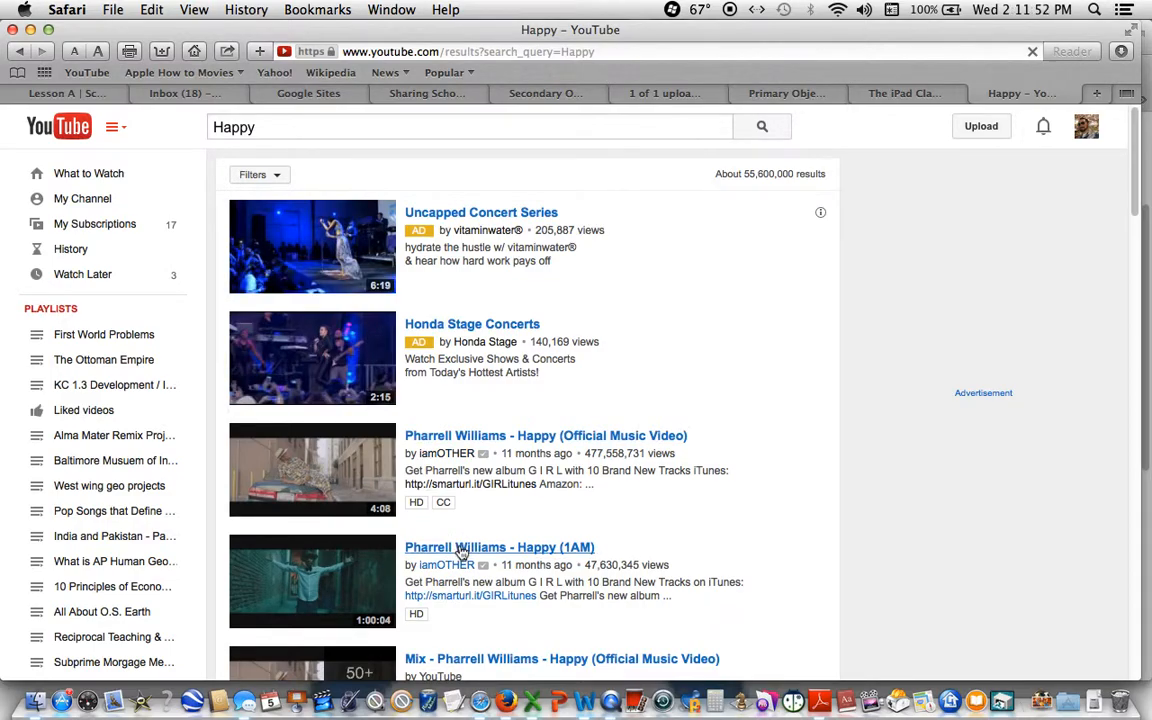
Open the video "Pharrell Williams - Happy (Despicable Me 2 - Lyric Video)", pause it and copy its web address
{"action": "left_click_drag", "start_coordinate": [1136, 206], "coordinate": [1134, 289]}
{"action": "left_click", "coordinate": [543, 367]}
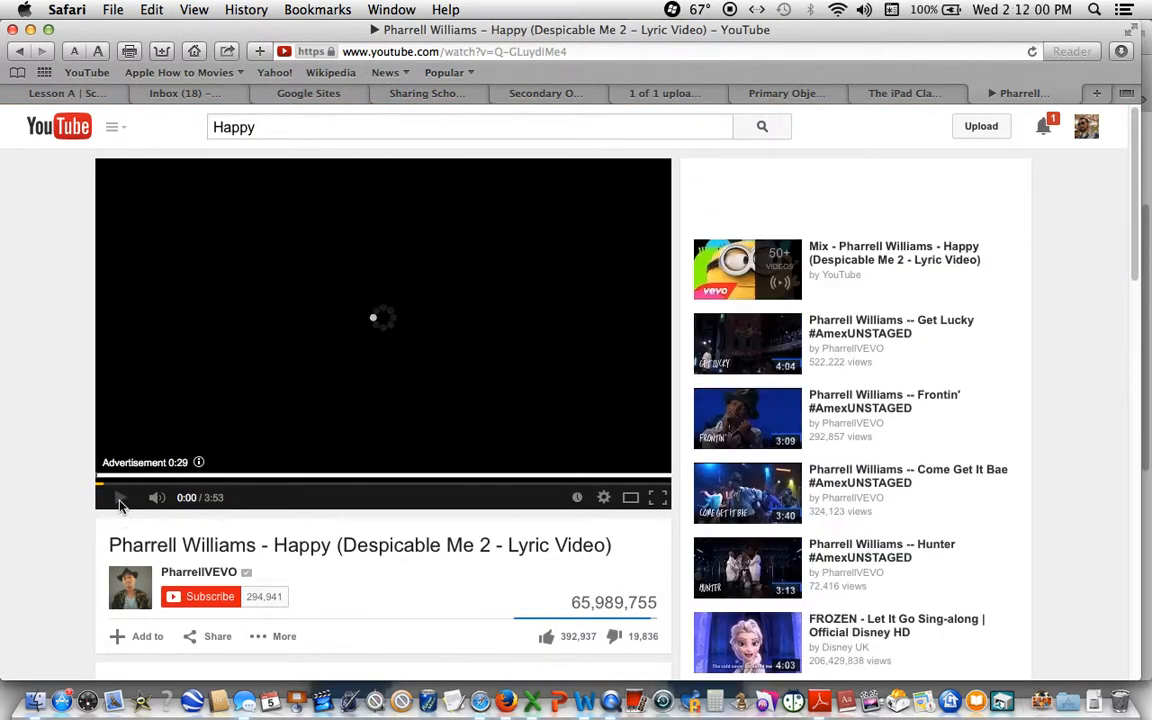
{"action": "left_click", "coordinate": [119, 502]}
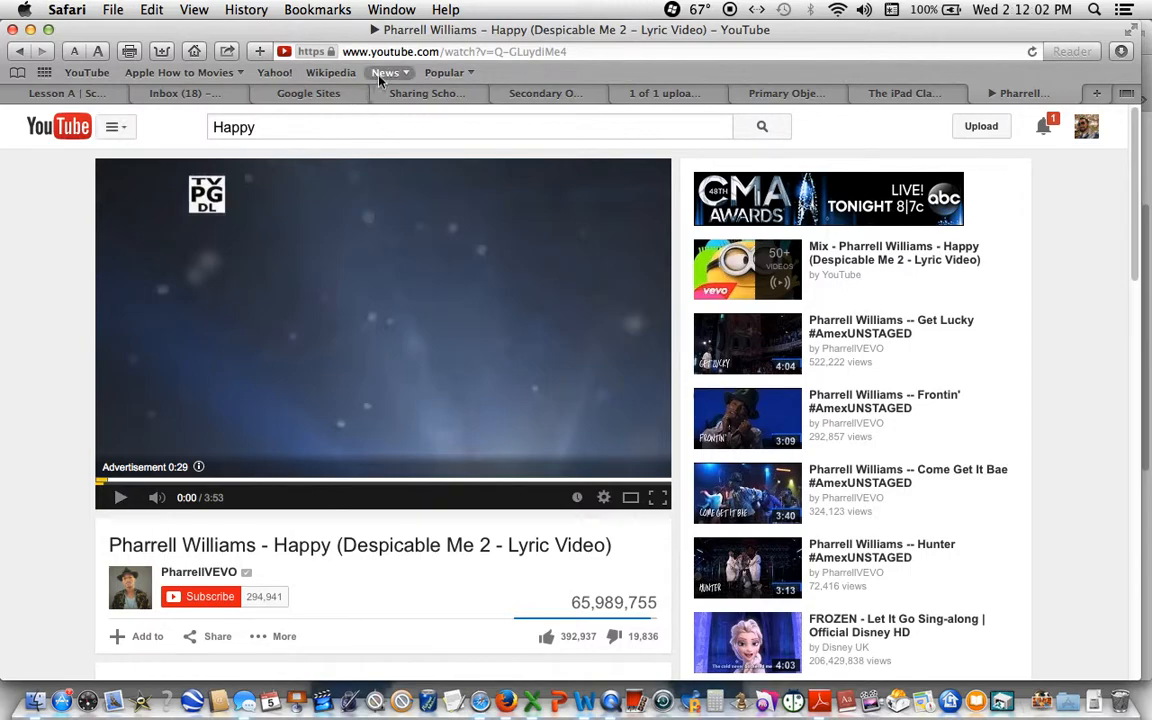
{"action": "left_click", "coordinate": [392, 52]}
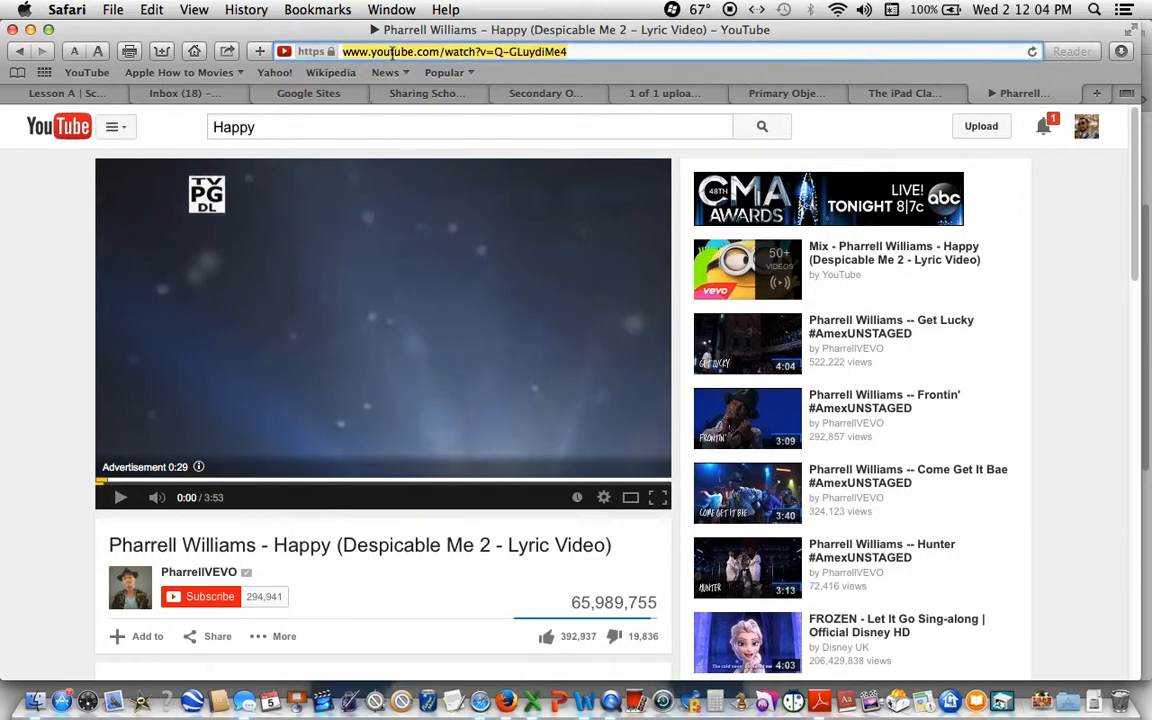
{"action": "left_click", "coordinate": [155, 14]}
{"action": "left_click", "coordinate": [200, 95]}
Find the browser tab with the Lesson A page editor among the open tabs and return to it
{"action": "left_click", "coordinate": [760, 94]}
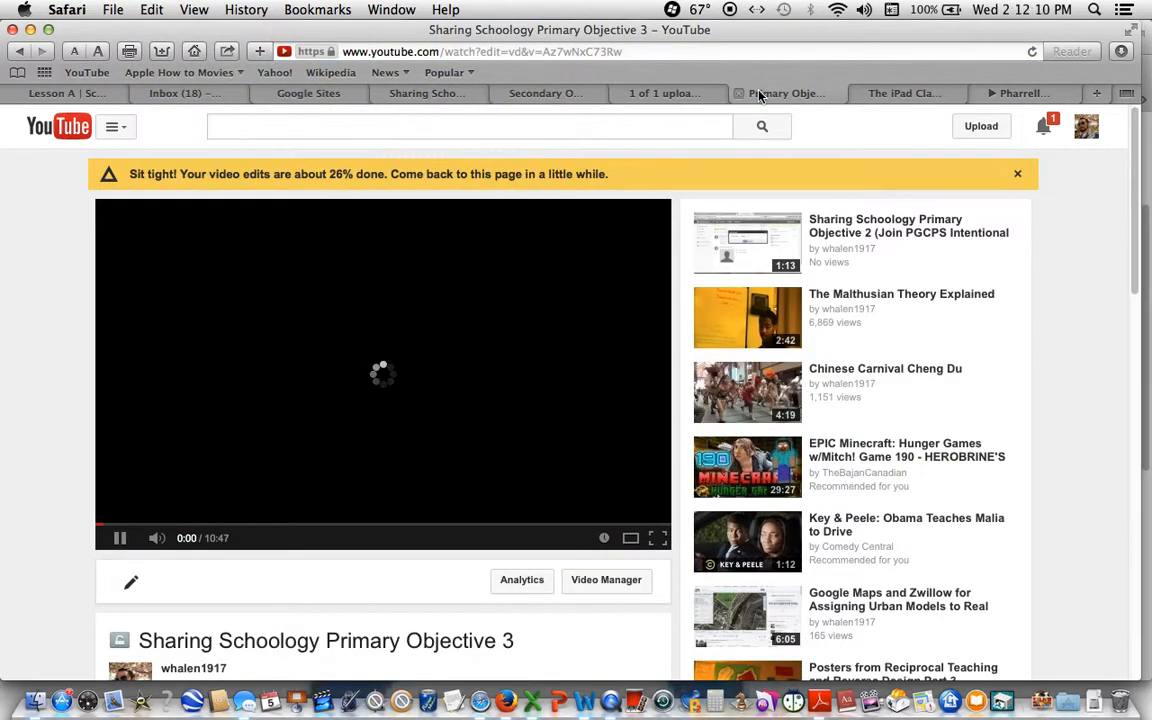
{"action": "left_click", "coordinate": [898, 93]}
{"action": "left_click", "coordinate": [658, 94]}
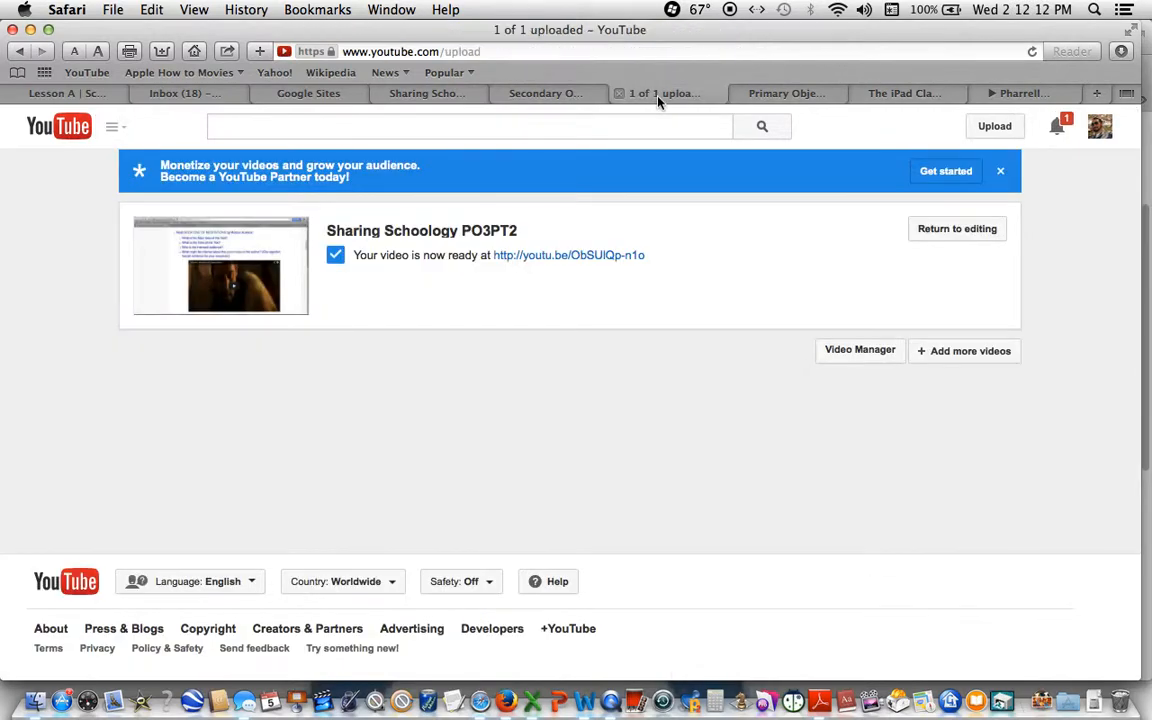
{"action": "left_click", "coordinate": [543, 95]}
{"action": "left_click", "coordinate": [395, 93]}
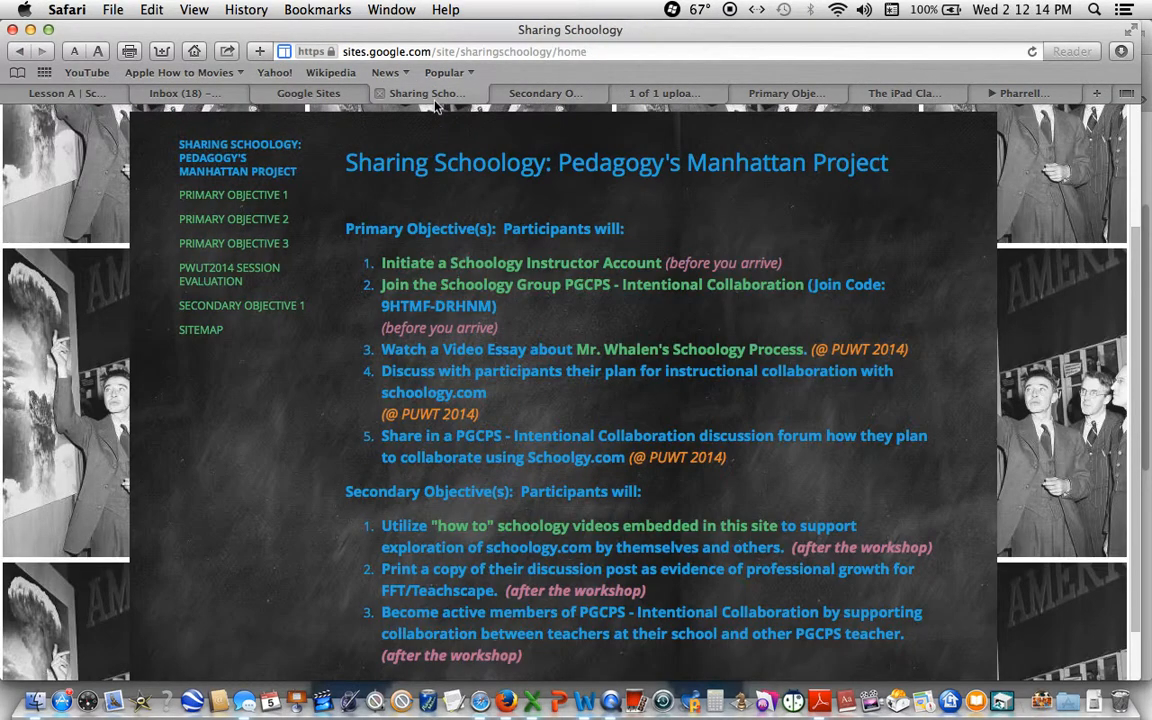
{"action": "left_click", "coordinate": [307, 95]}
{"action": "left_click", "coordinate": [180, 93]}
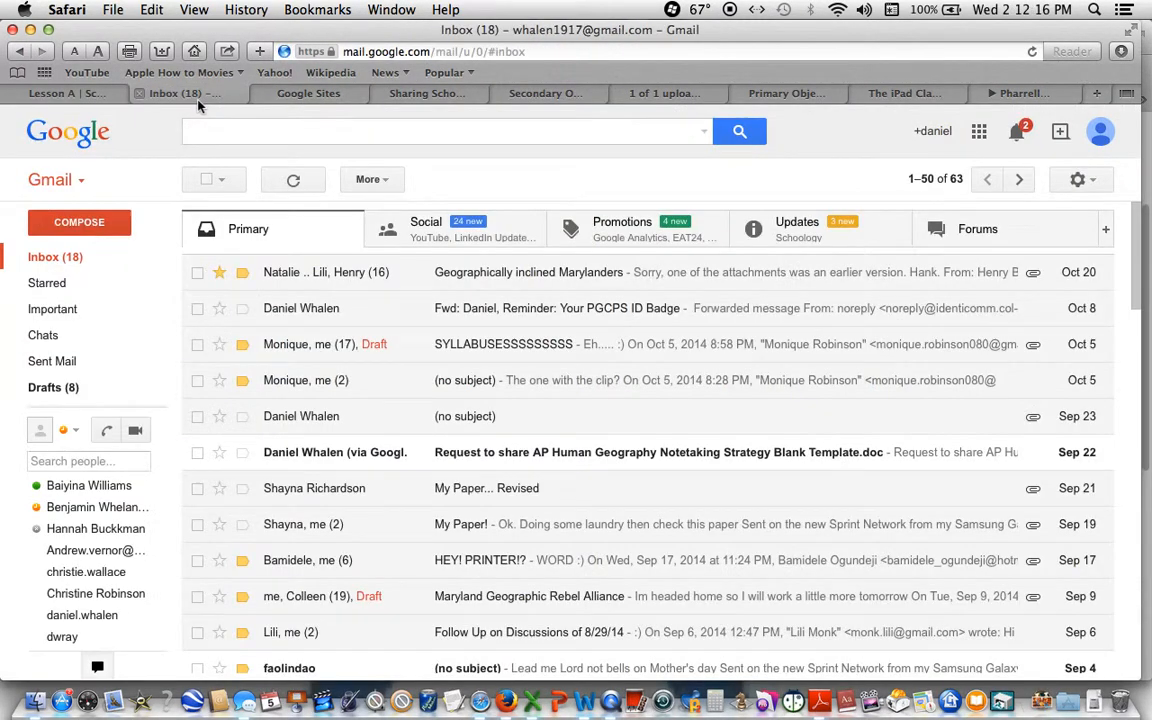
{"action": "left_click", "coordinate": [67, 94]}
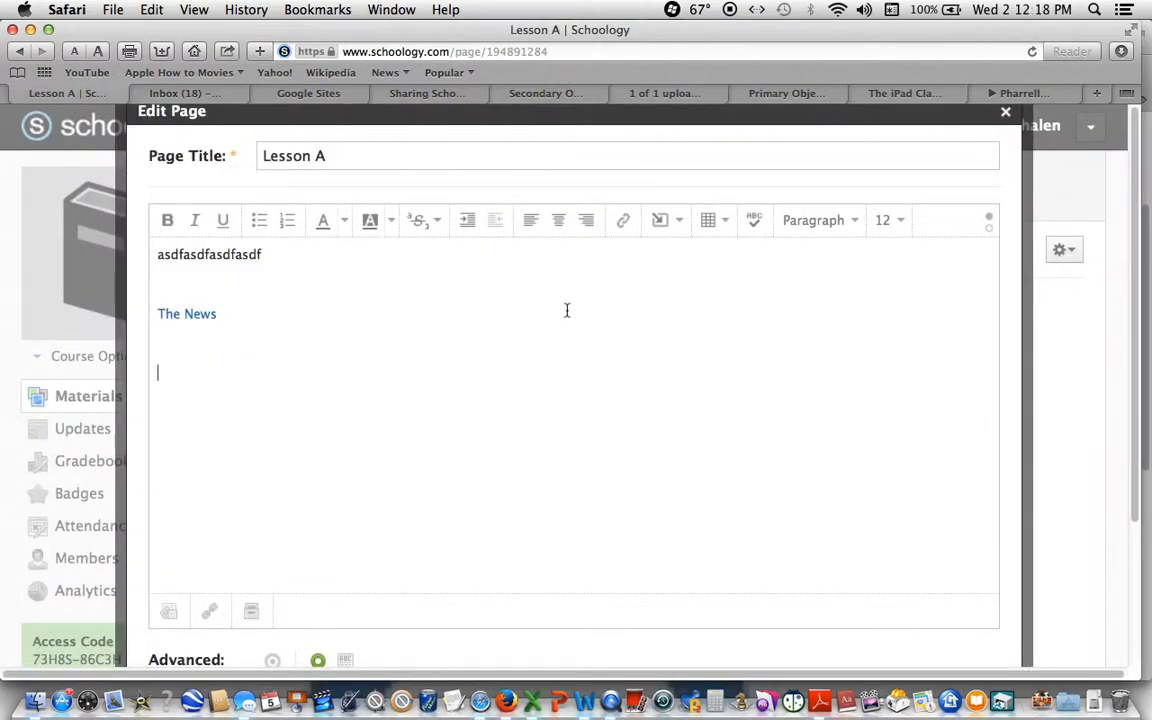
Embed the copied YouTube video in the page as media from the web and add blank lines below it
{"action": "left_click", "coordinate": [679, 222]}
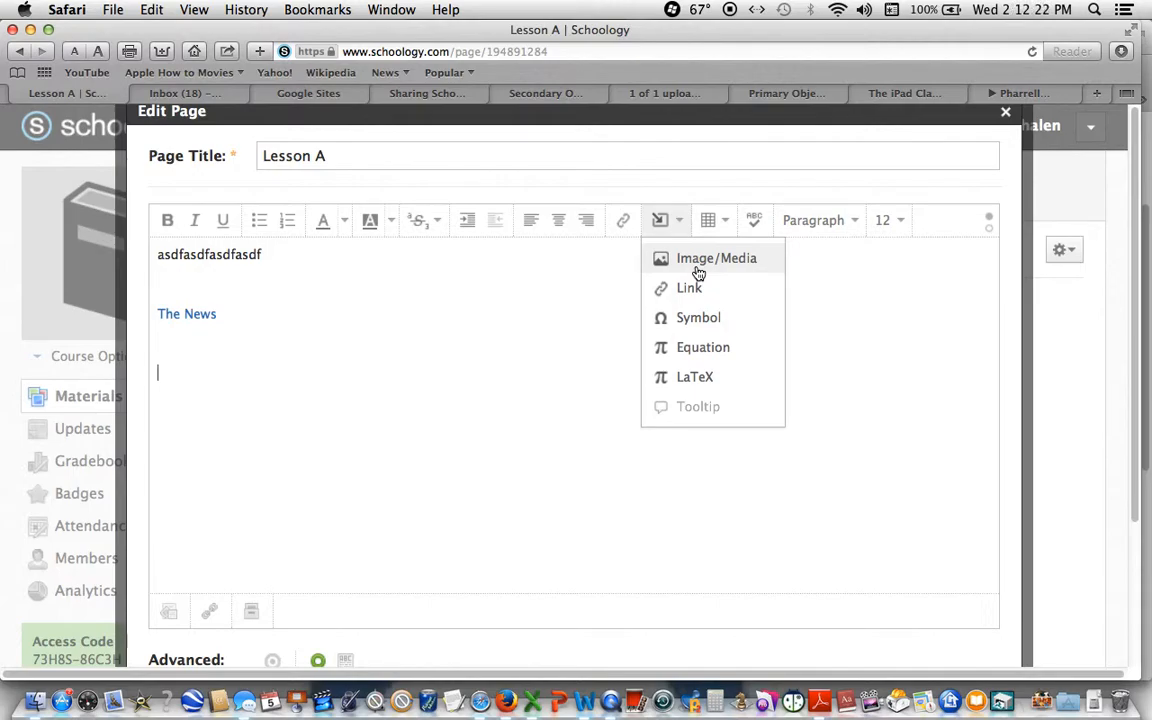
{"action": "left_click", "coordinate": [698, 262]}
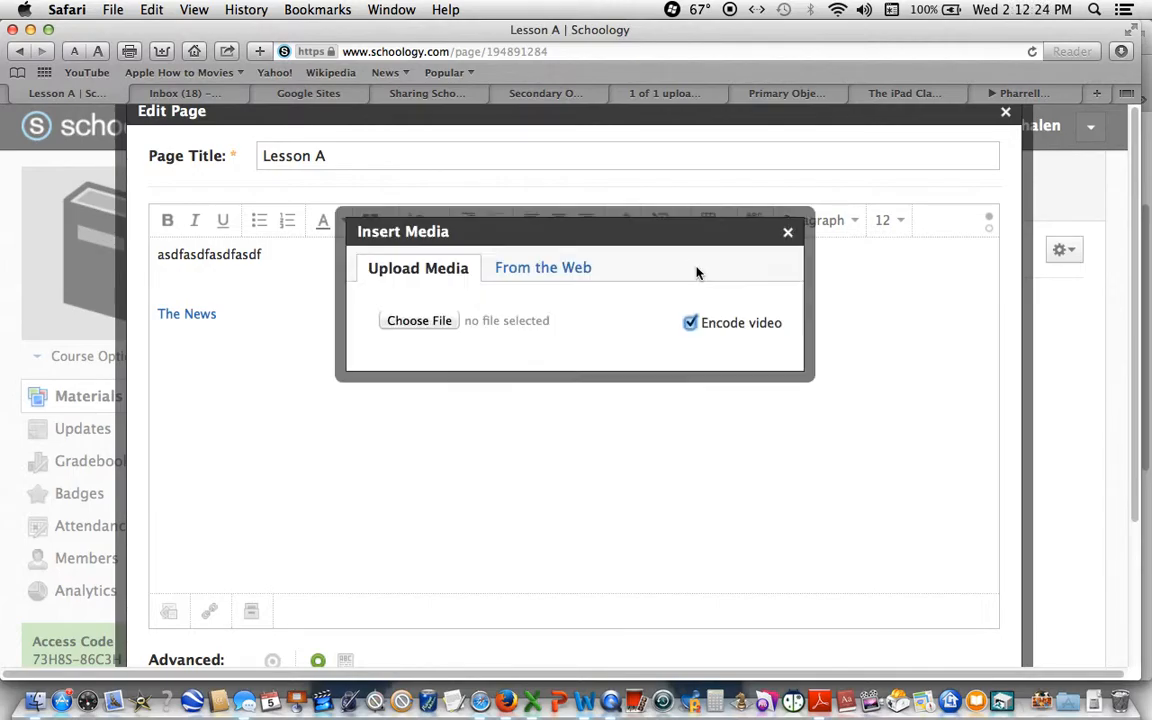
{"action": "left_click", "coordinate": [524, 276]}
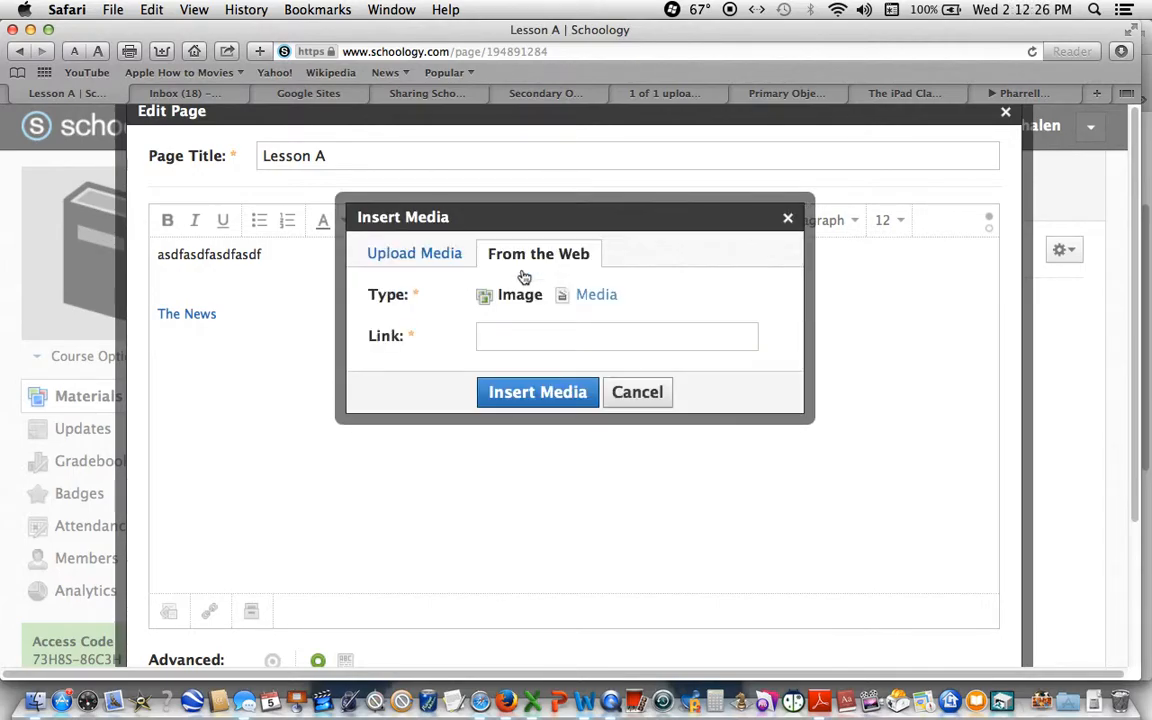
{"action": "left_click", "coordinate": [596, 296]}
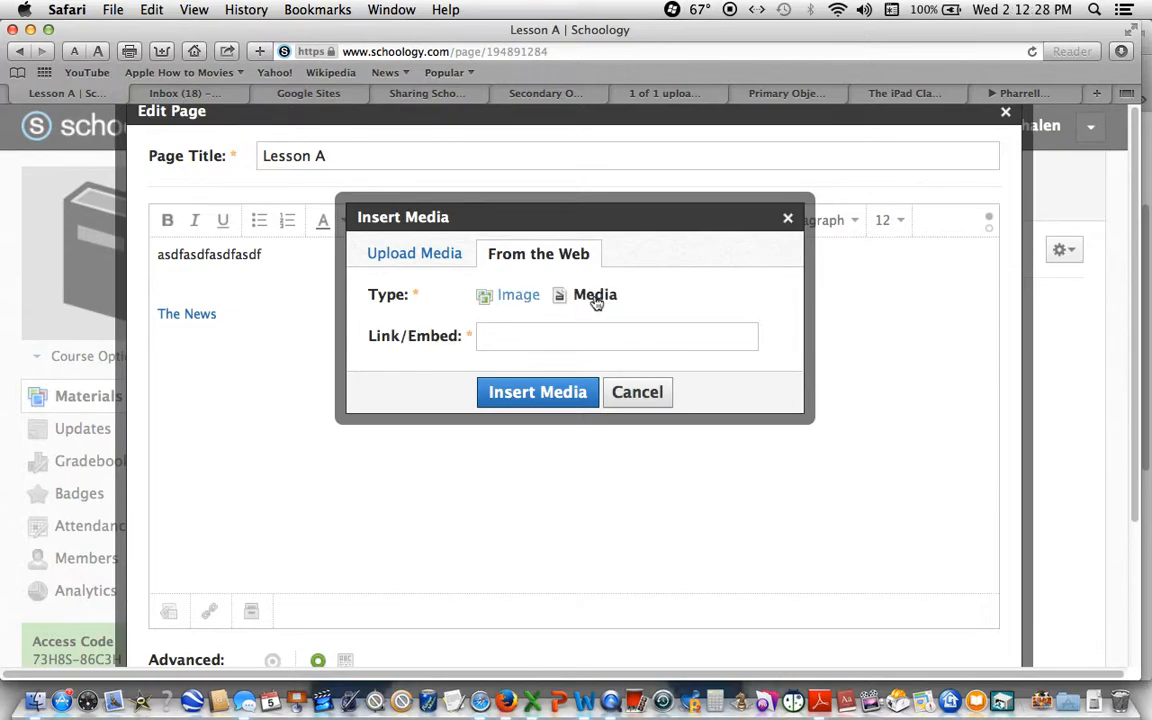
{"action": "left_click", "coordinate": [549, 338]}
{"action": "key", "text": "super+v"}
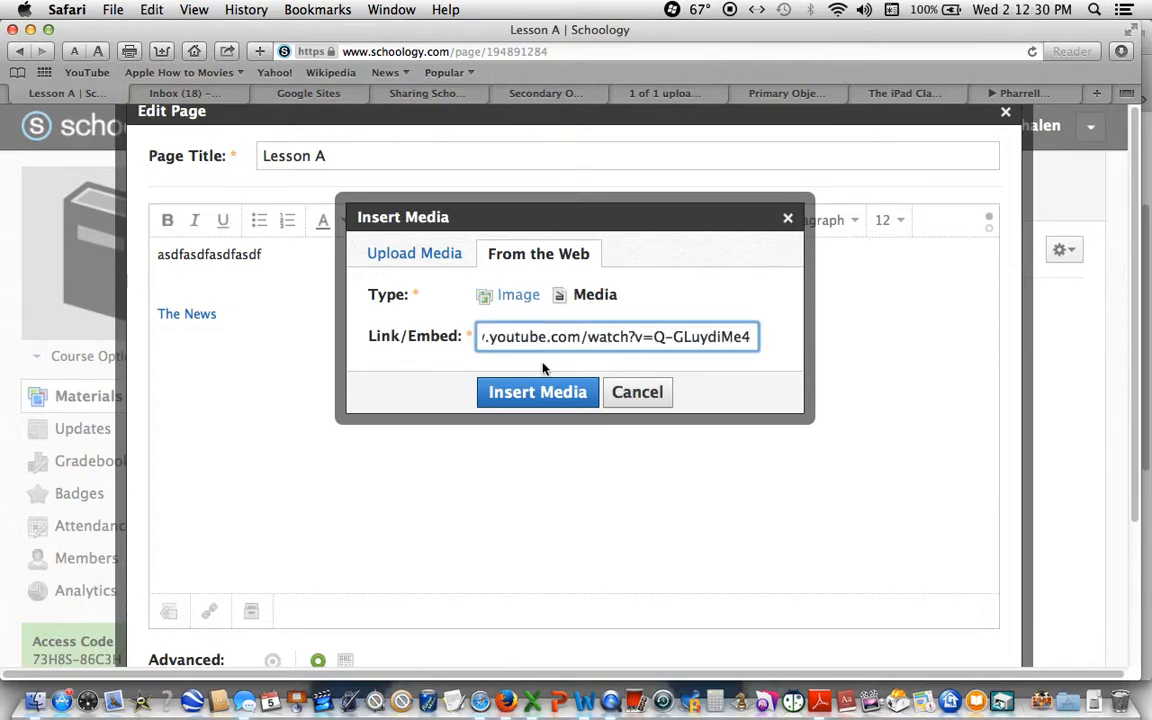
{"action": "left_click", "coordinate": [538, 395]}
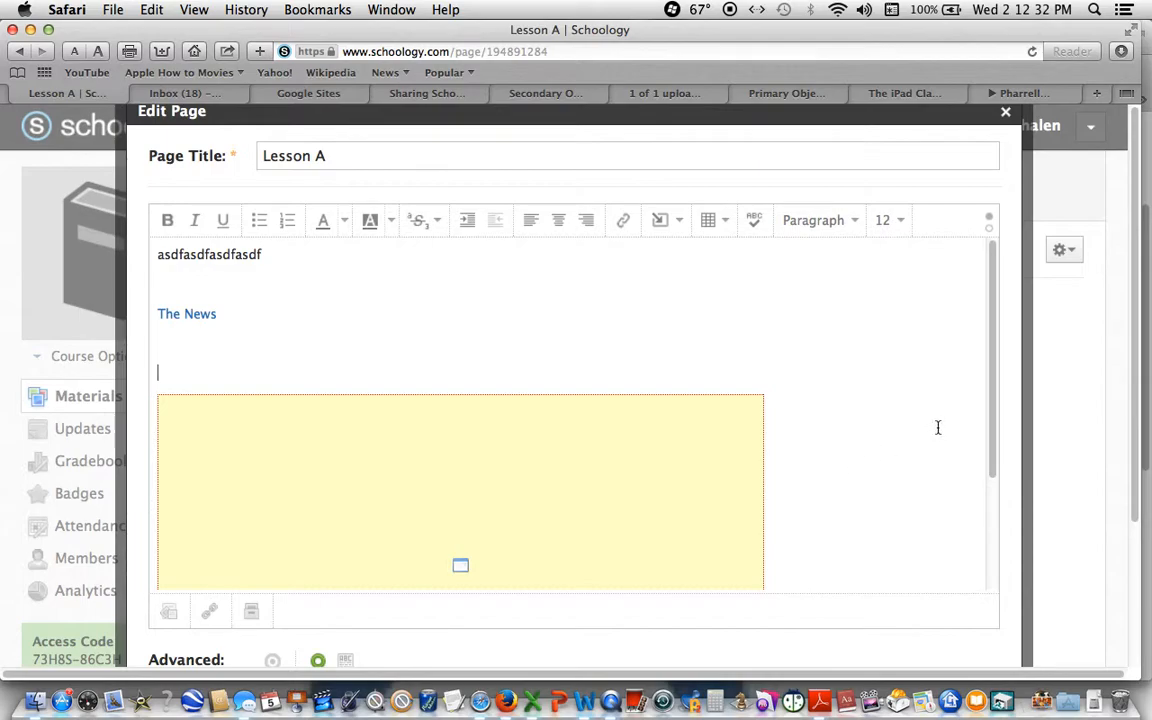
{"action": "left_click_drag", "start_coordinate": [995, 415], "coordinate": [987, 548]}
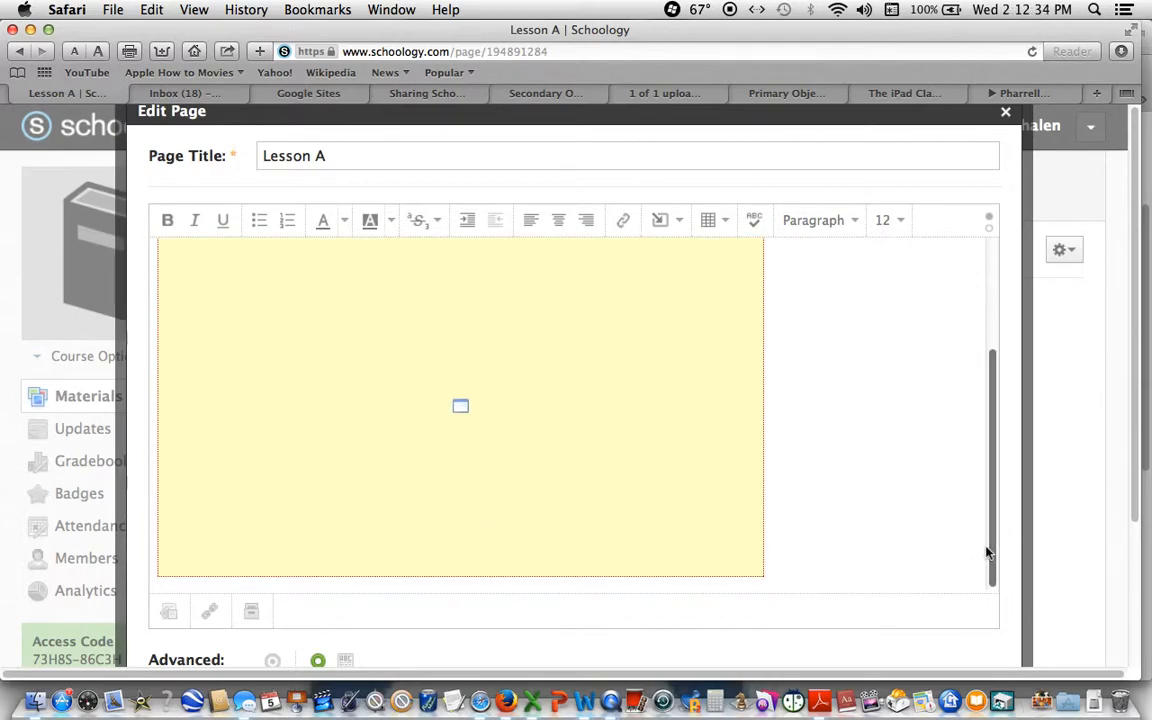
{"action": "key", "text": "Return"}
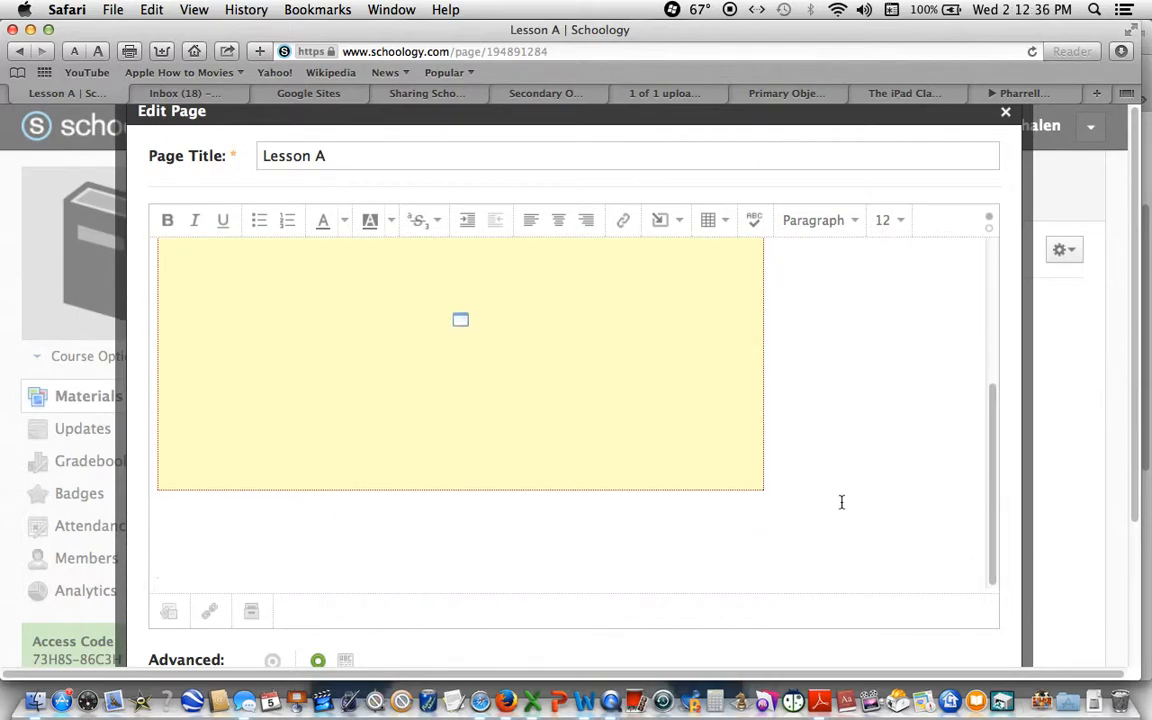
{"action": "left_click", "coordinate": [1095, 93]}
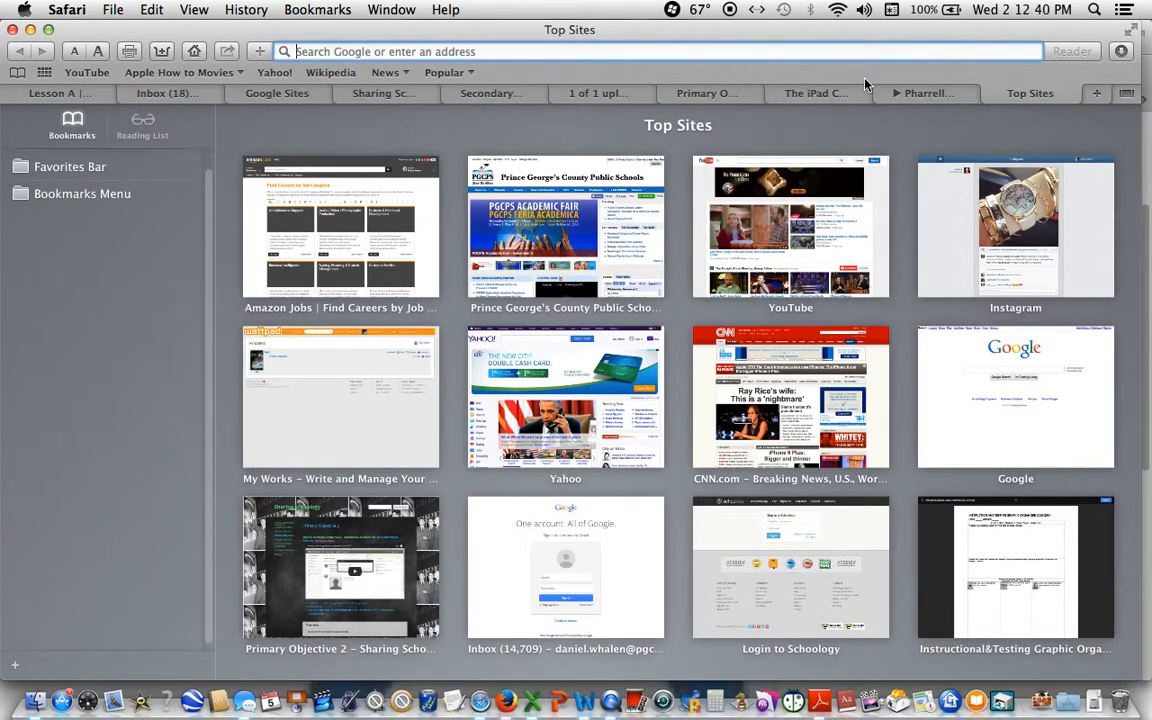
{"action": "type", "text": "www."}
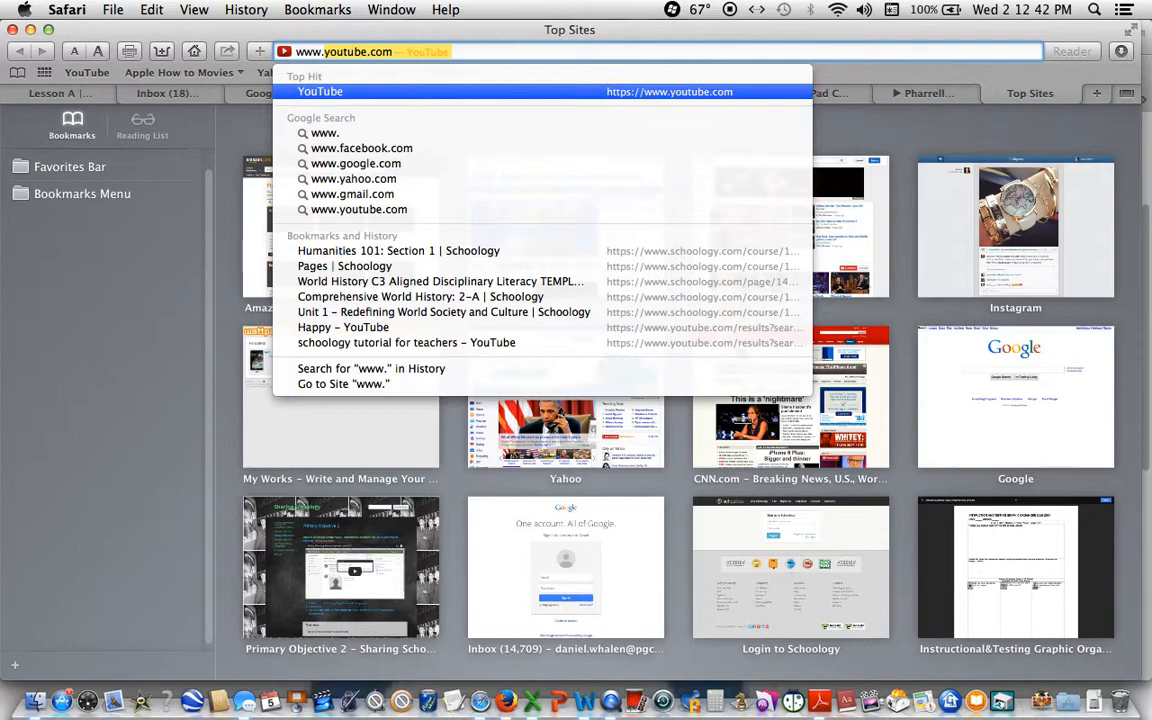
{"action": "type", "text": "go"}
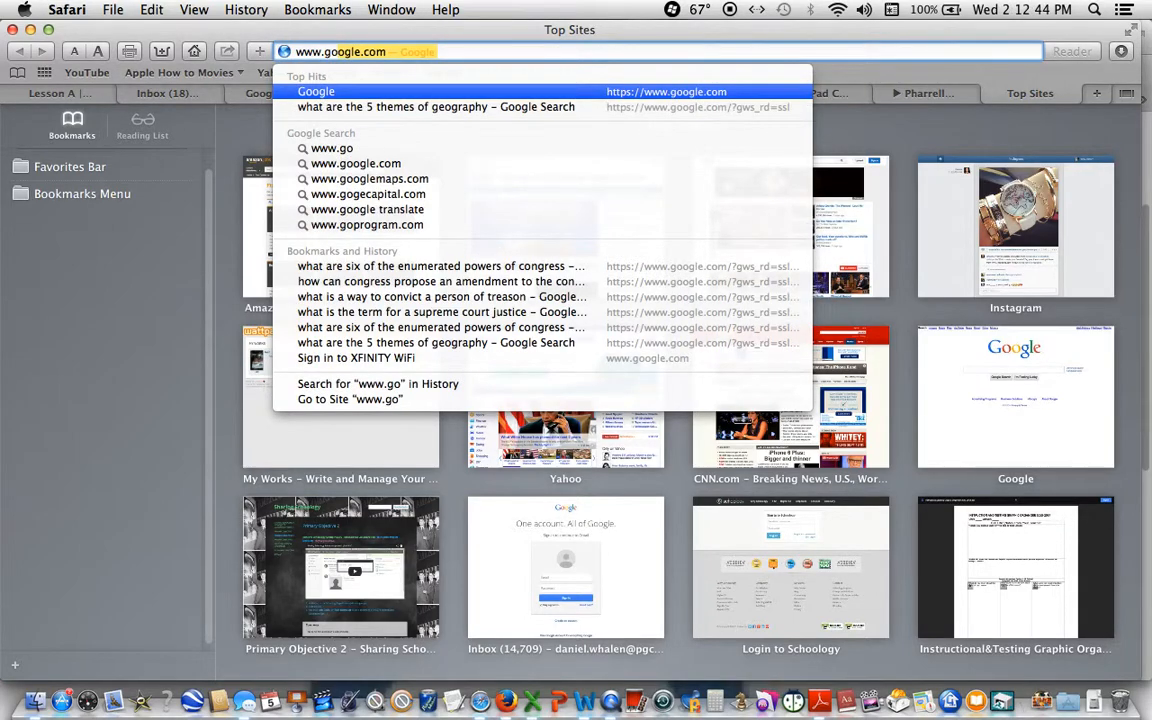
{"action": "key", "text": "Return"}
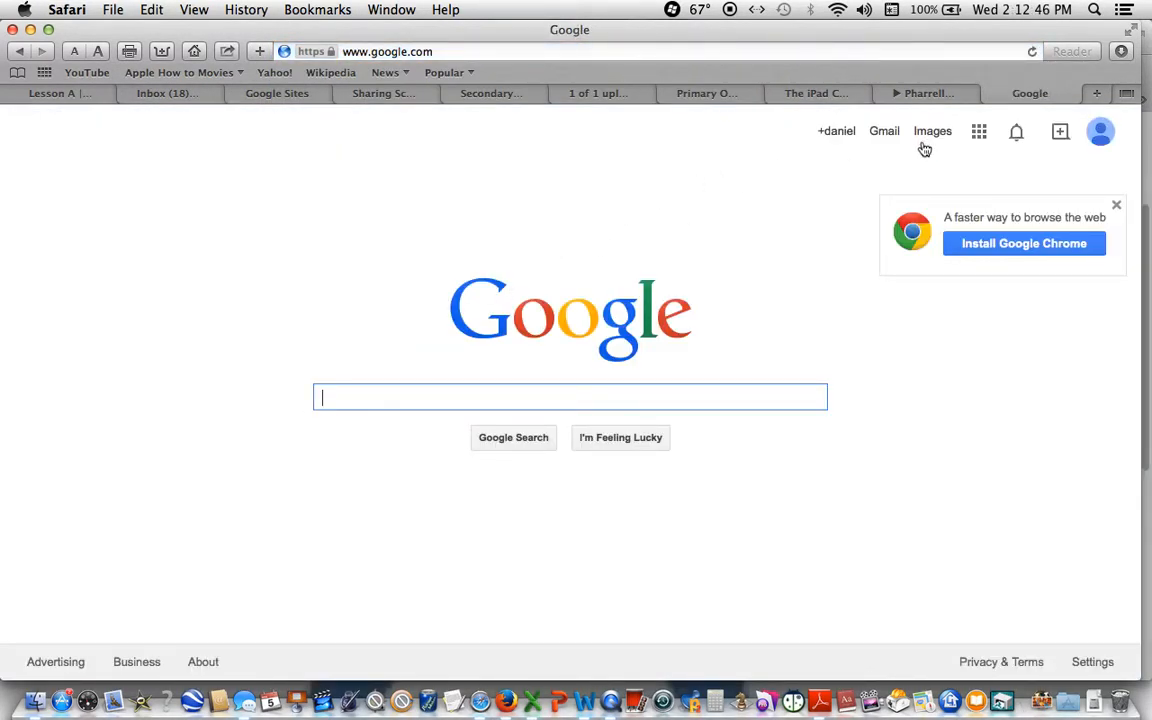
{"action": "left_click", "coordinate": [940, 135]}
{"action": "type", "text": "Happy"}
{"action": "key", "text": "Return"}
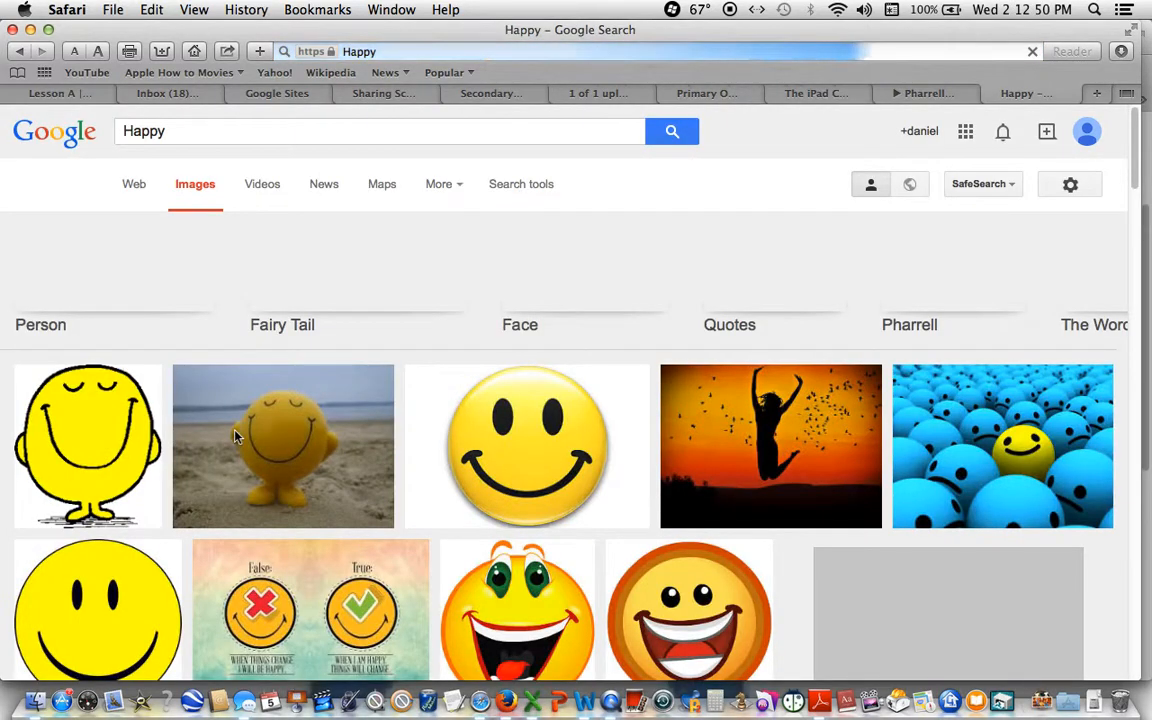
Open the round yellow smiley from "Happy People Look Younger" as a standalone image and copy its web address
{"action": "left_click", "coordinate": [494, 456]}
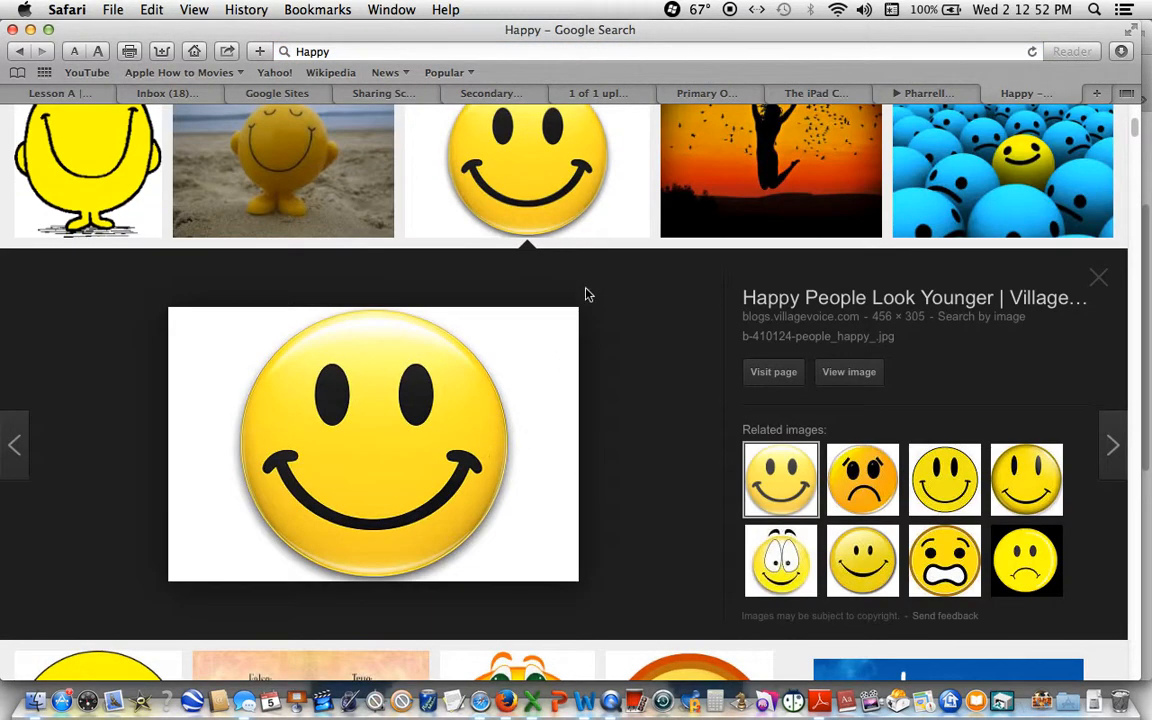
{"action": "left_click", "coordinate": [845, 372]}
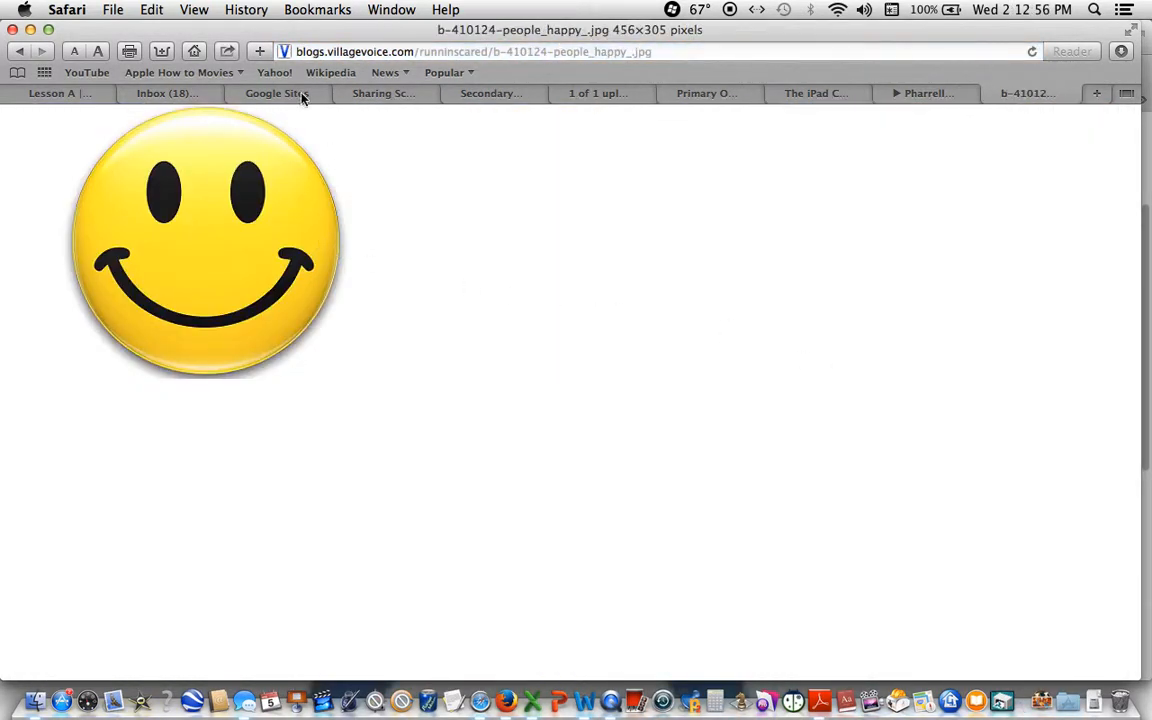
{"action": "left_click", "coordinate": [321, 51]}
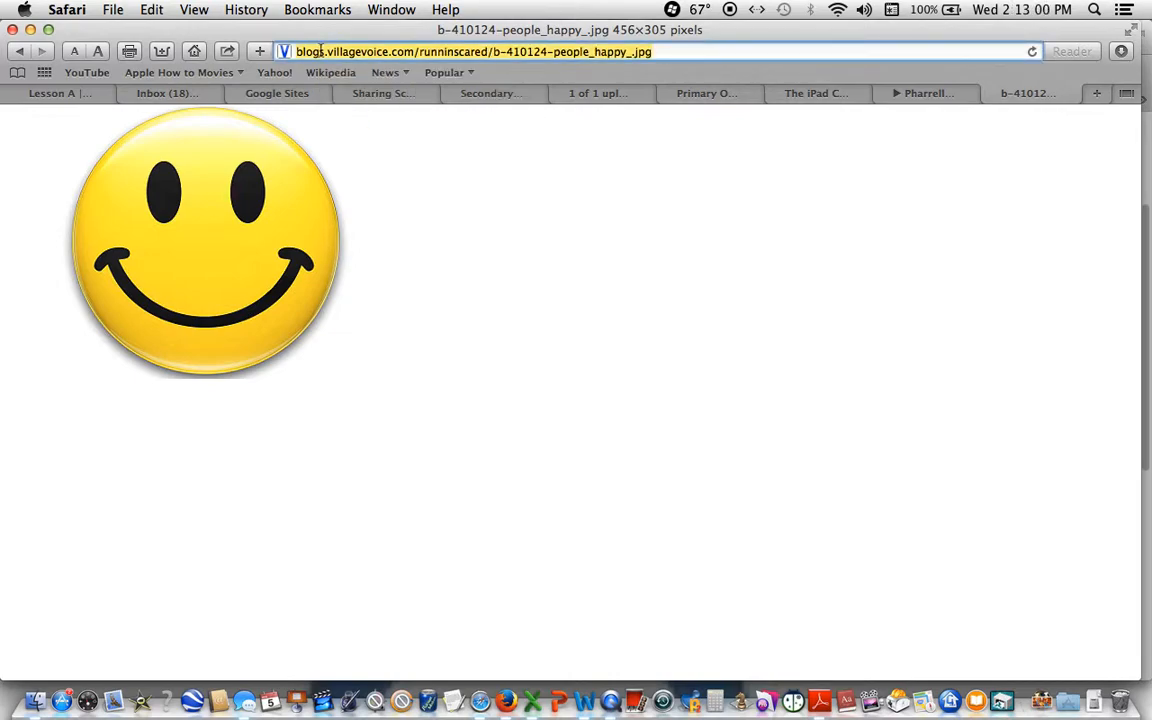
{"action": "left_click", "coordinate": [151, 10]}
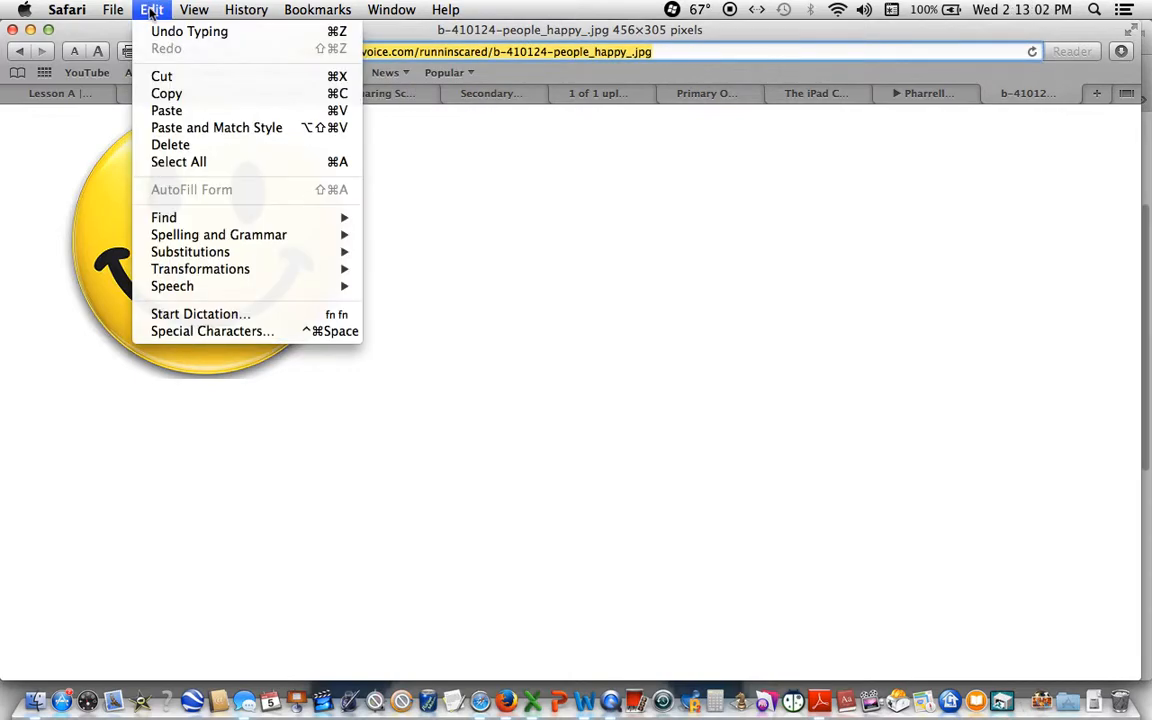
{"action": "left_click", "coordinate": [178, 95]}
Return to the Lesson A page editor, insert the copied smiley address as an image from the web, and add a blank line below it
{"action": "left_click", "coordinate": [50, 94]}
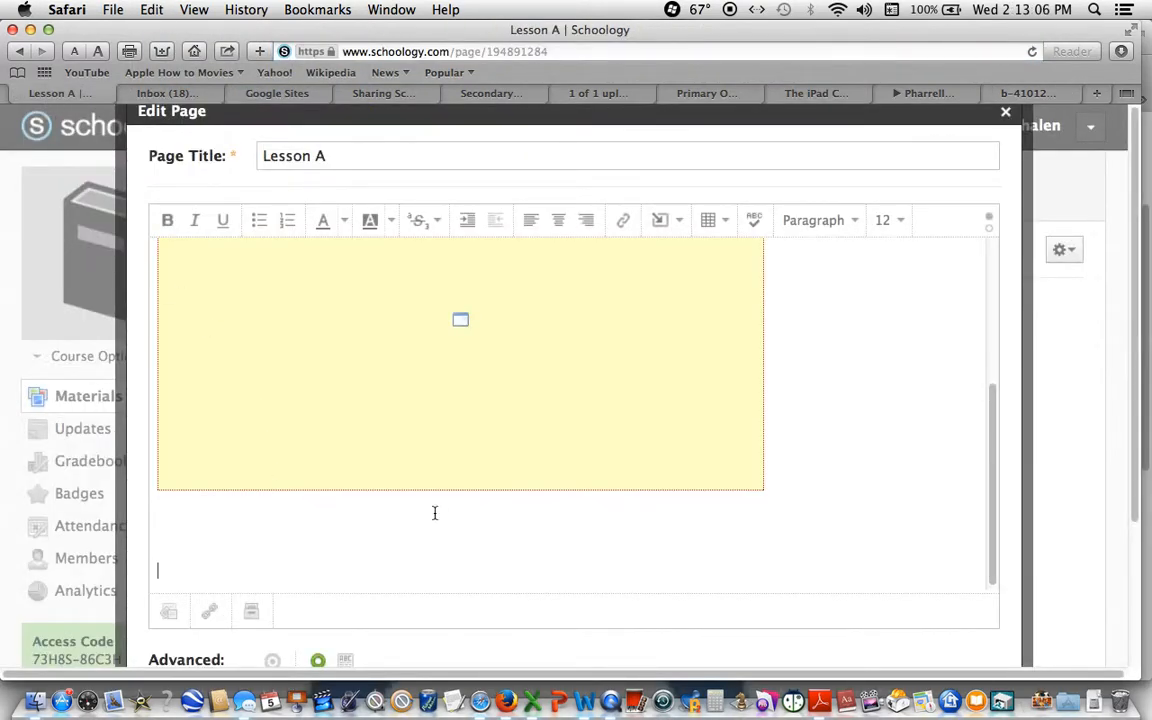
{"action": "left_click", "coordinate": [676, 222]}
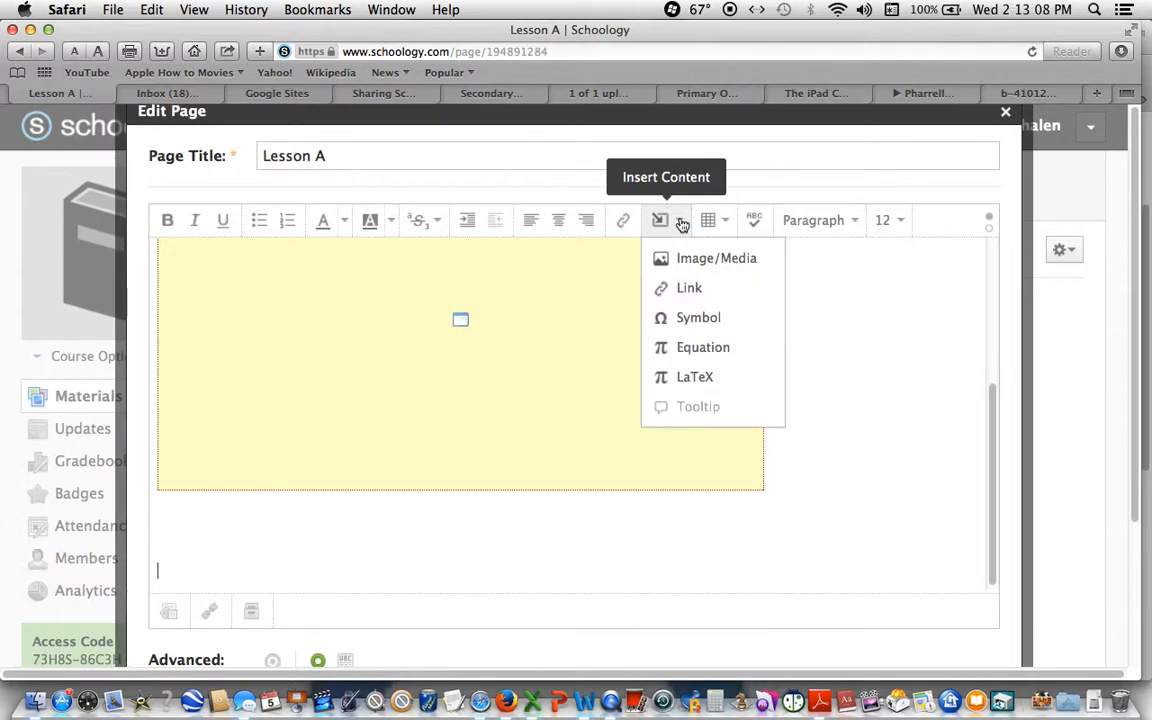
{"action": "left_click", "coordinate": [690, 262]}
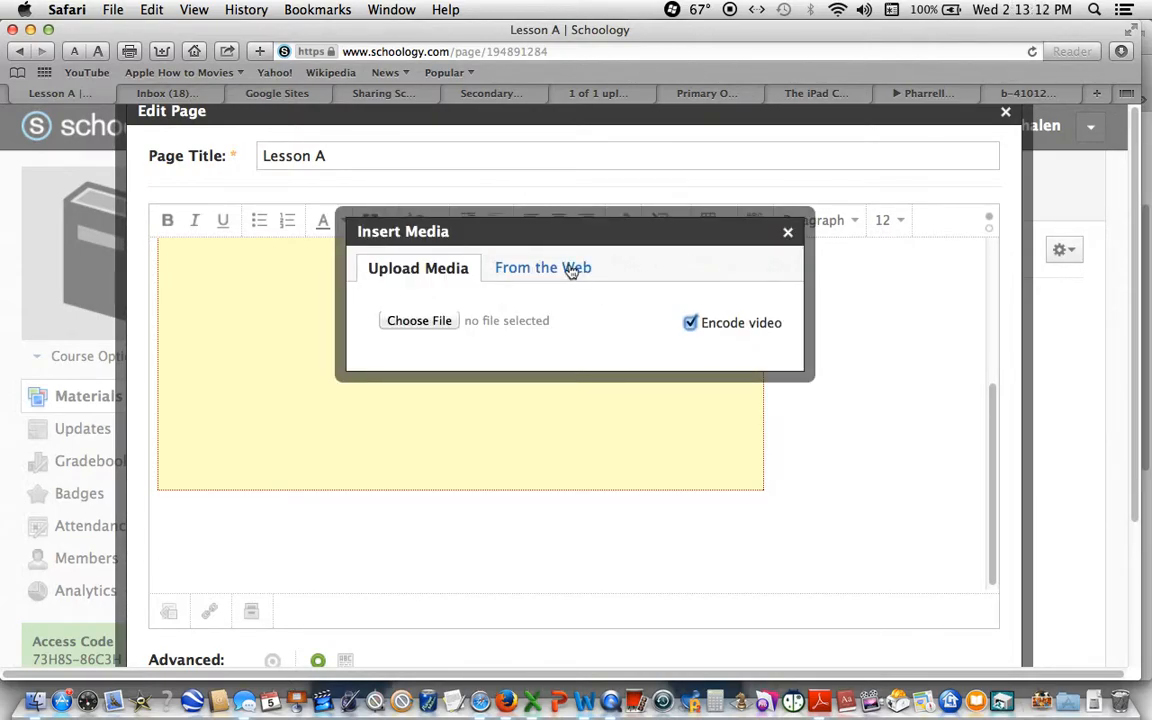
{"action": "left_click", "coordinate": [572, 268]}
{"action": "left_click", "coordinate": [550, 340]}
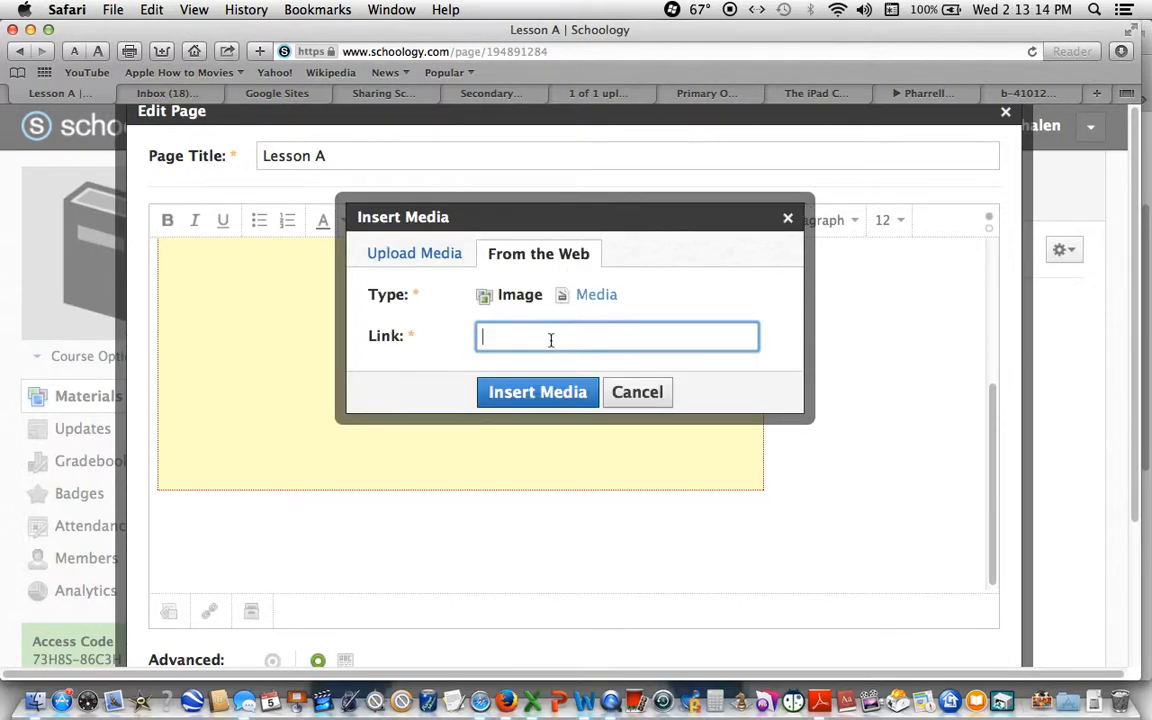
{"action": "key", "text": "super+v"}
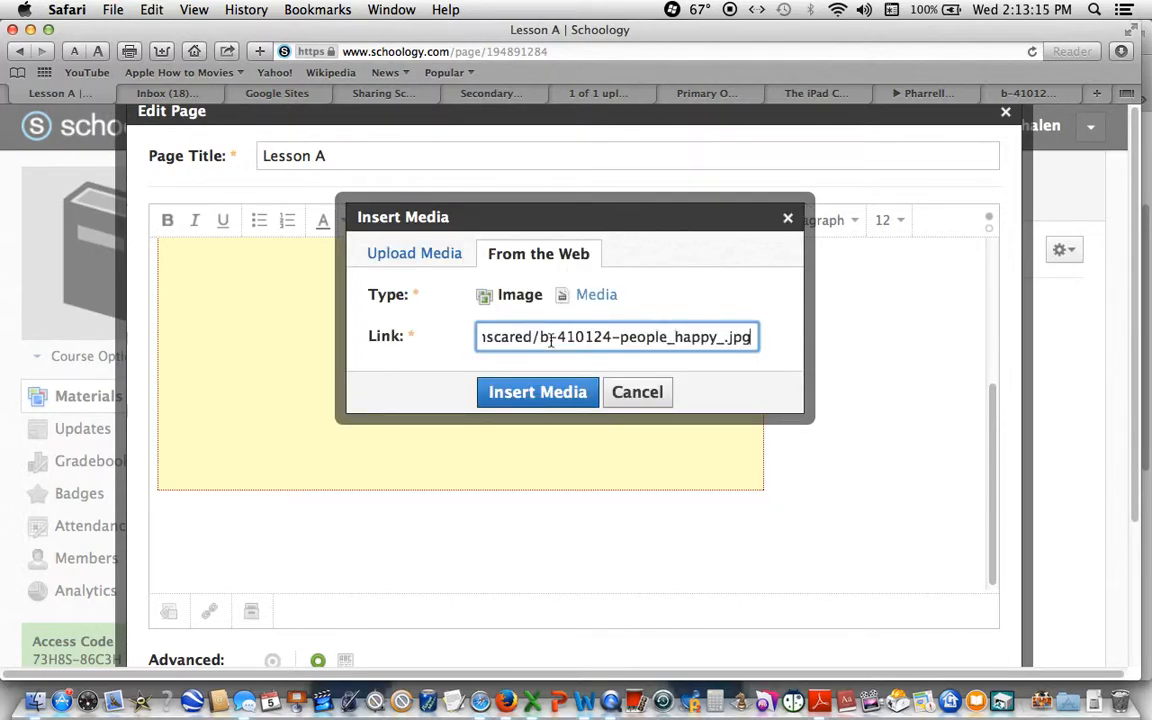
{"action": "left_click", "coordinate": [545, 400]}
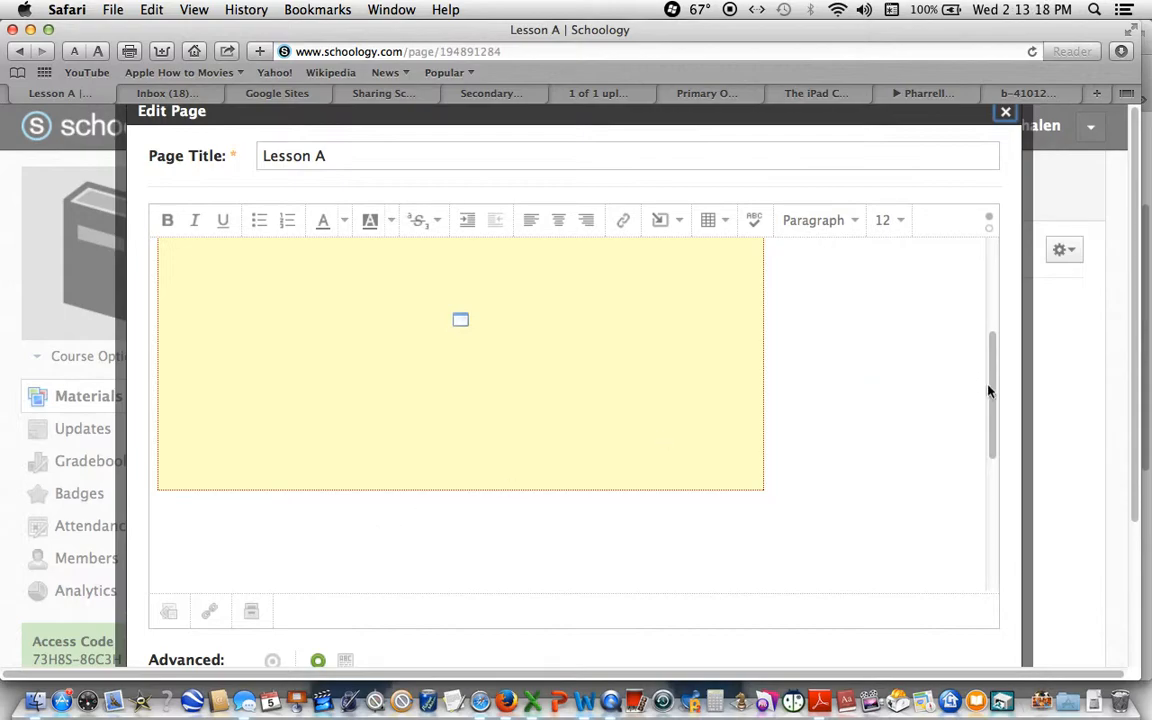
{"action": "left_click_drag", "start_coordinate": [995, 393], "coordinate": [977, 552]}
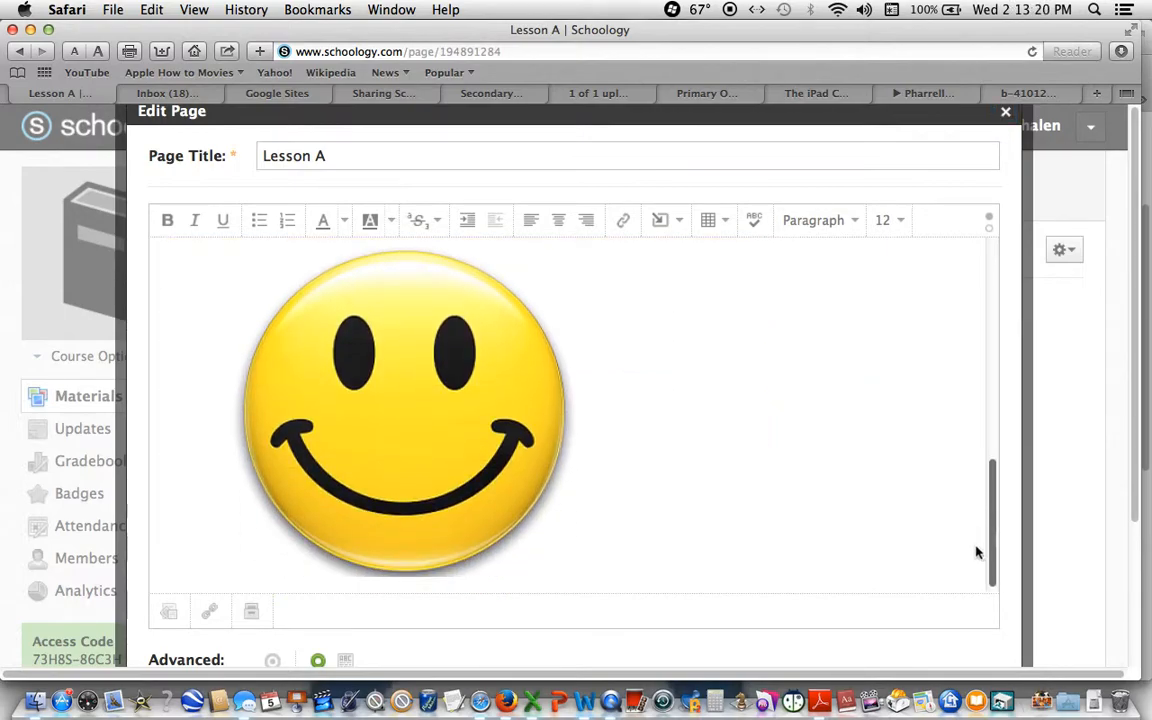
{"action": "left_click", "coordinate": [822, 540]}
{"action": "key", "text": "Return"}
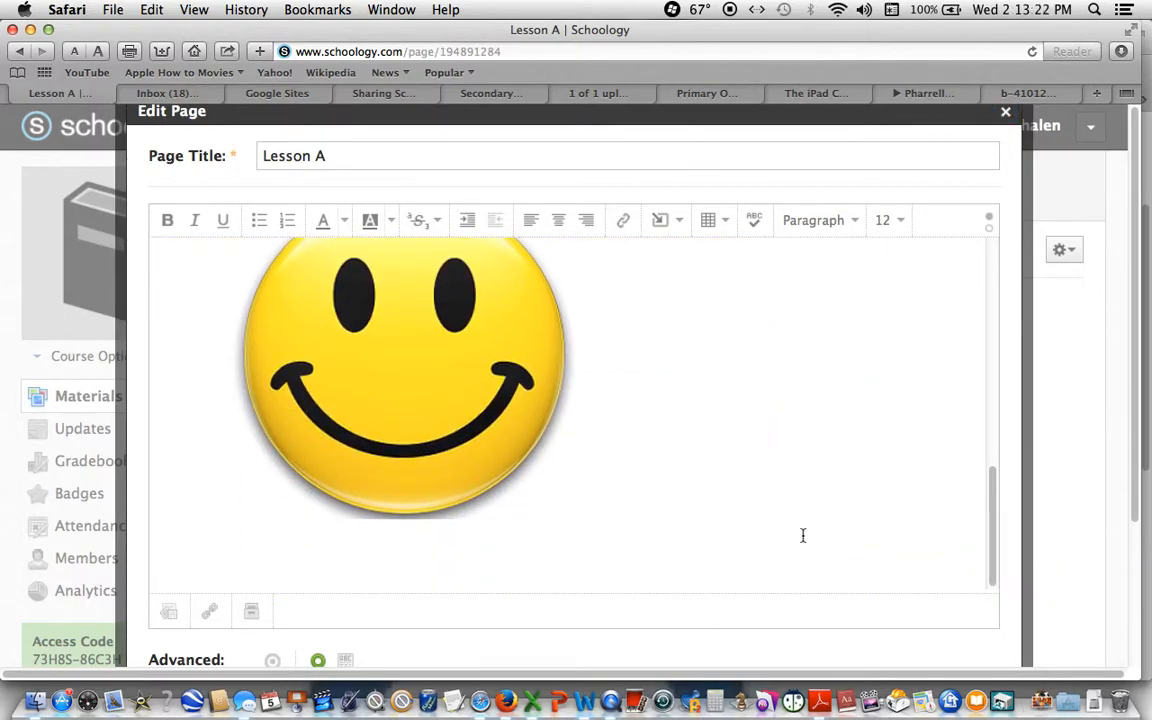
Upload the image "PGCPS SS Curriculum Logo" from the Desktop into the page below the smiley
{"action": "left_click", "coordinate": [679, 223]}
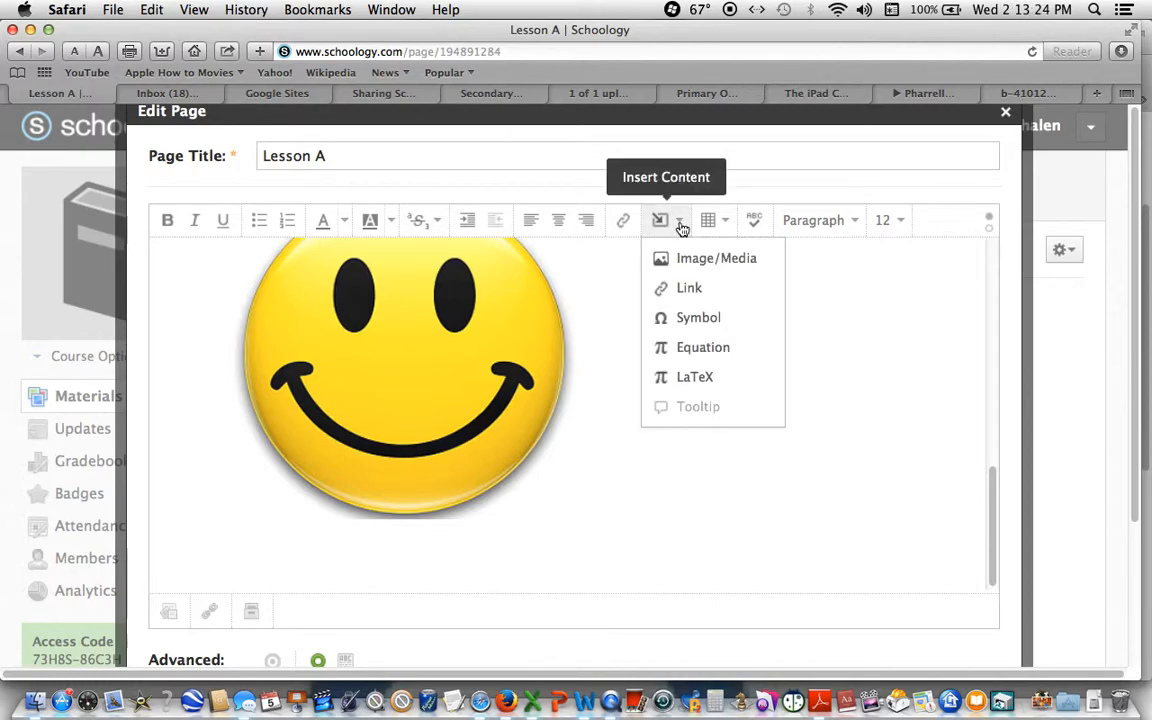
{"action": "left_click", "coordinate": [697, 258]}
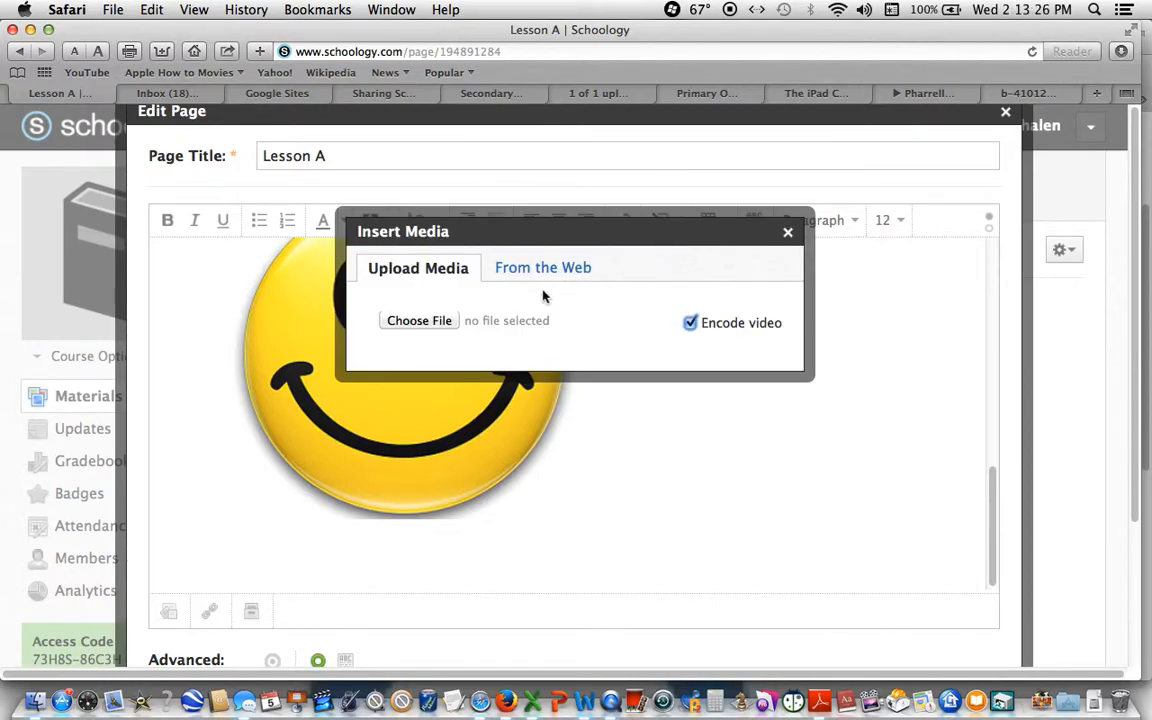
{"action": "left_click", "coordinate": [435, 322]}
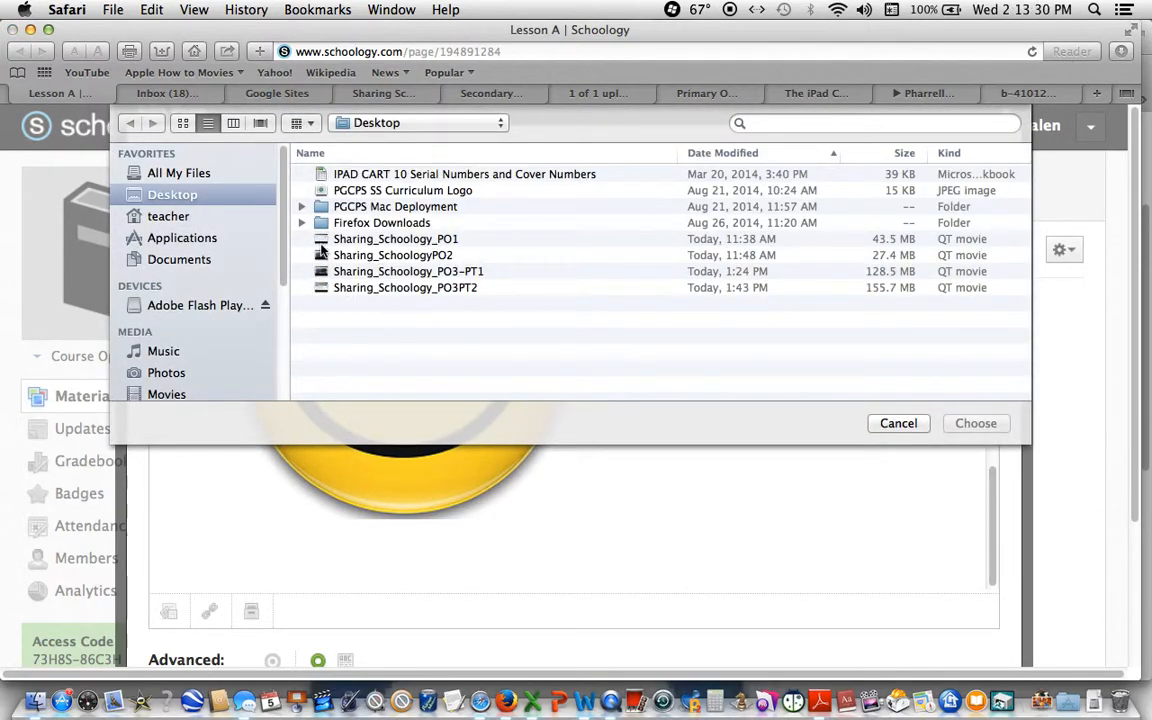
{"action": "left_click", "coordinate": [375, 192]}
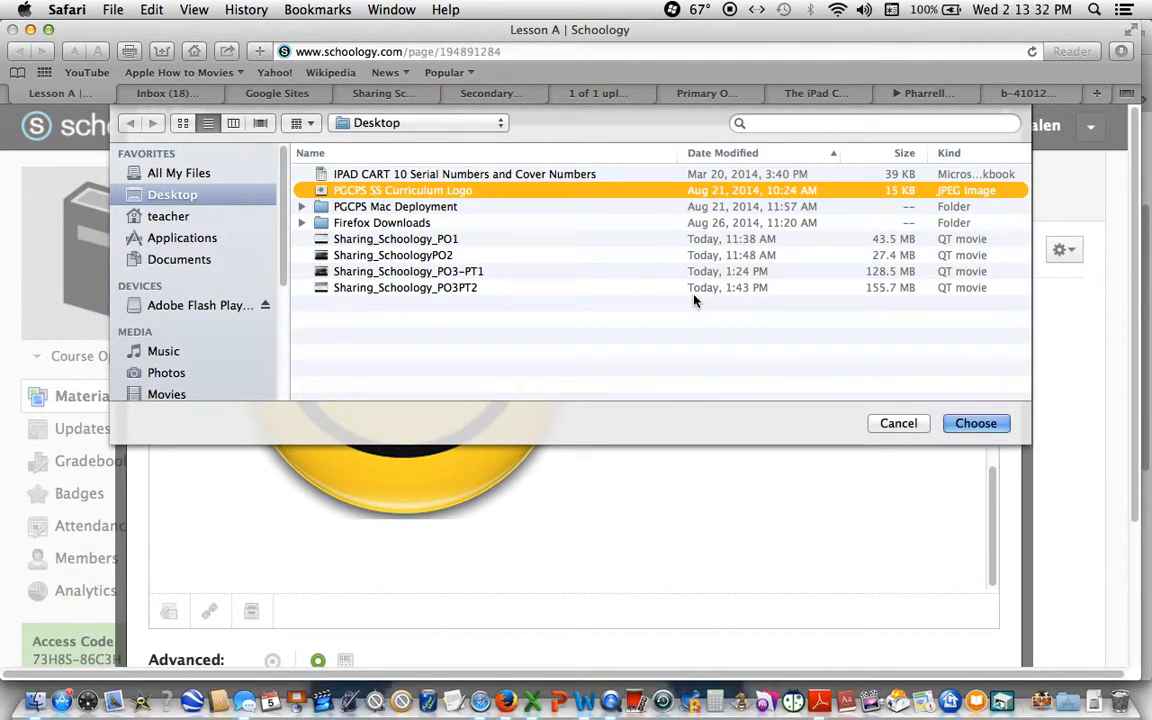
{"action": "left_click", "coordinate": [975, 425]}
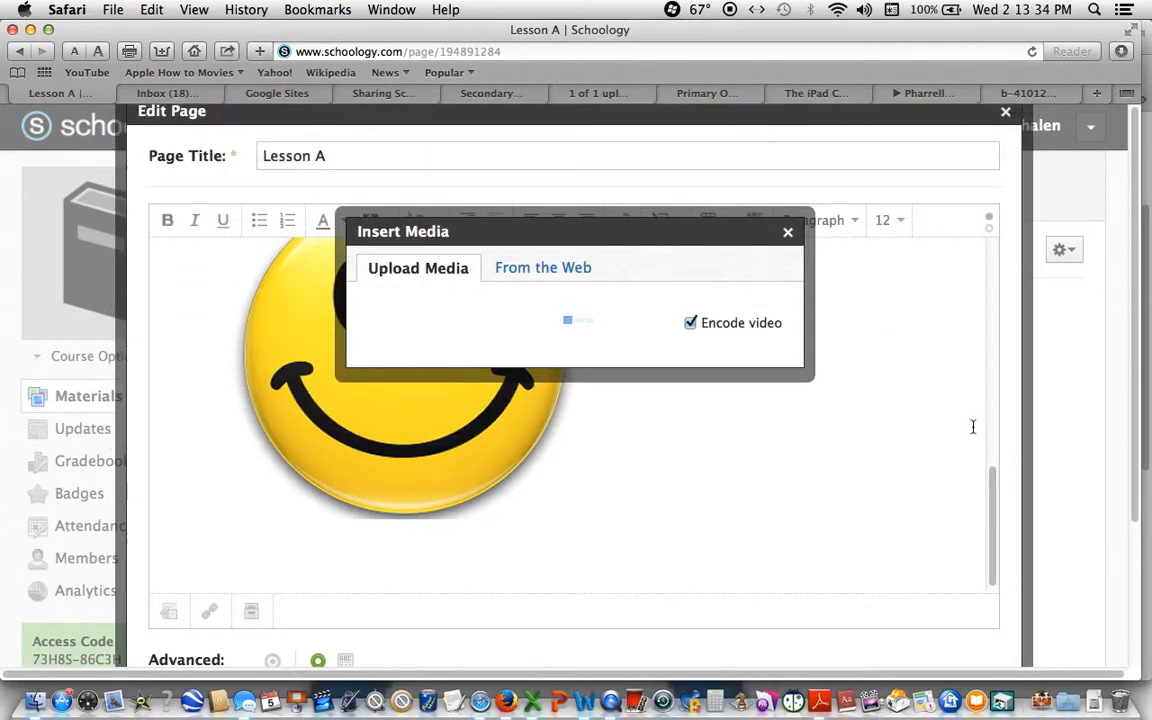
{"action": "left_click_drag", "start_coordinate": [992, 473], "coordinate": [996, 570]}
{"action": "left_click", "coordinate": [644, 556]}
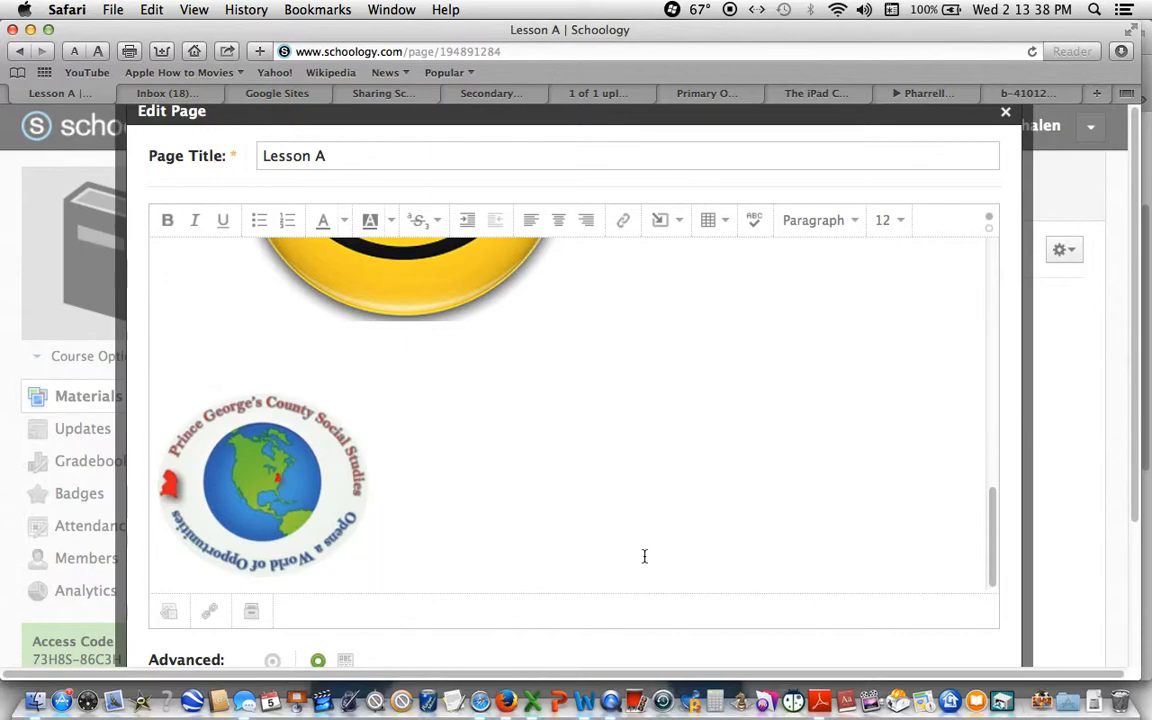
Save the changes to the Lesson A page and look through the published text, link, video and images
{"action": "scroll", "coordinate": [1130, 393], "scroll_direction": "down", "scroll_amount": 2}
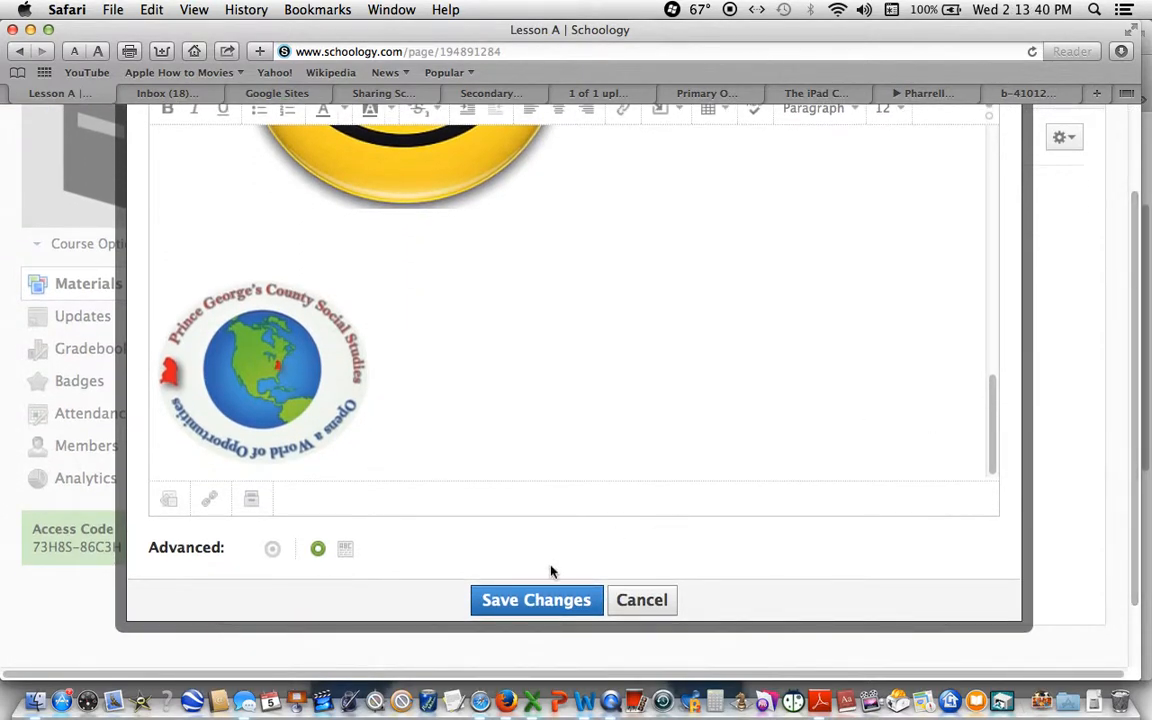
{"action": "left_click", "coordinate": [547, 599]}
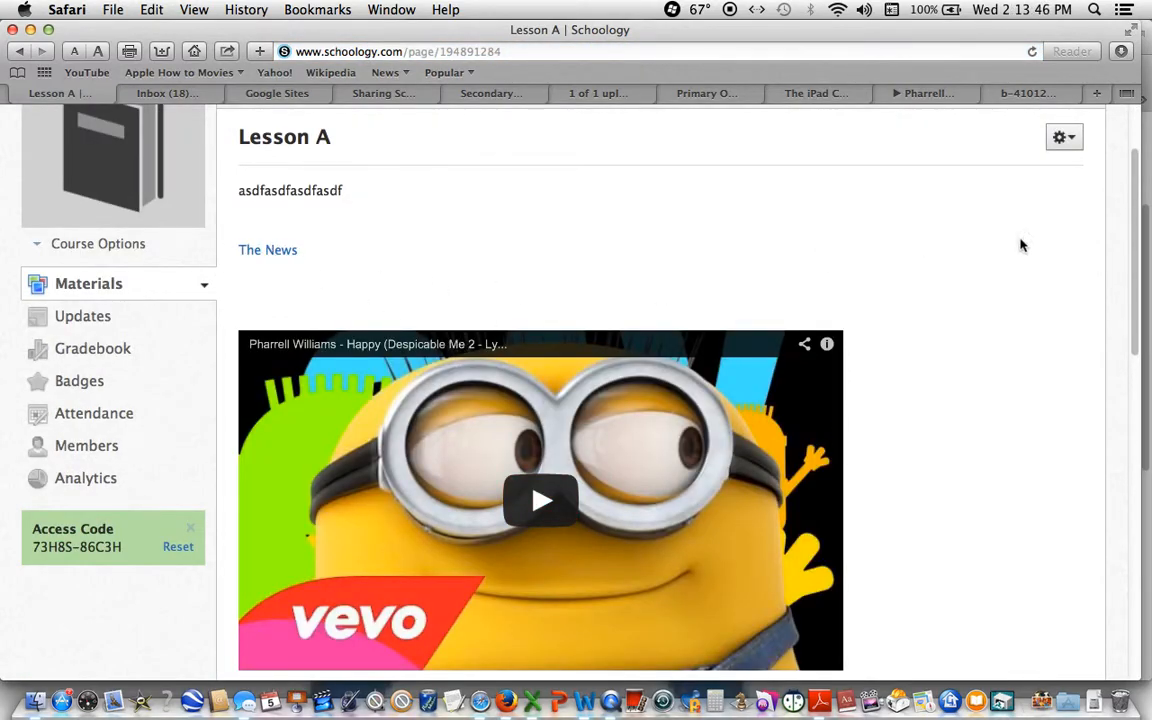
{"action": "left_click_drag", "start_coordinate": [1133, 240], "coordinate": [1110, 352]}
{"action": "scroll", "coordinate": [1110, 352], "scroll_direction": "down", "scroll_amount": 5}
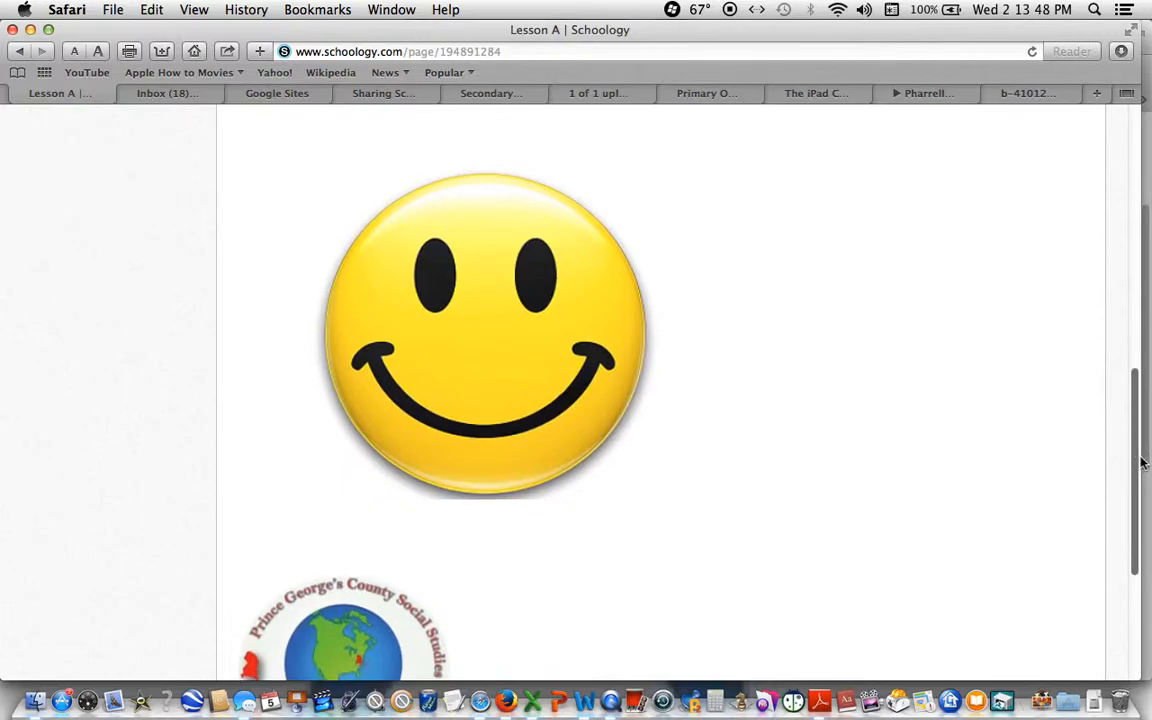
{"action": "scroll", "coordinate": [1130, 300], "scroll_direction": "up", "scroll_amount": 6}
{"action": "scroll", "coordinate": [1148, 228], "scroll_direction": "up", "scroll_amount": 4}
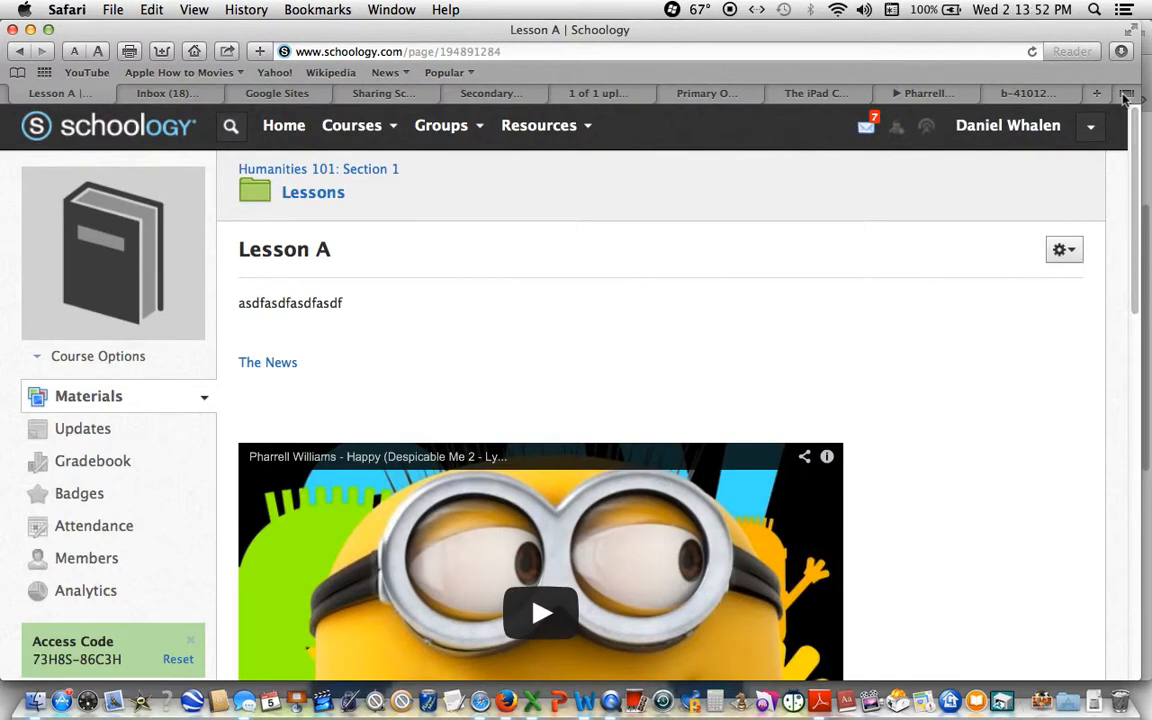
{"action": "left_click", "coordinate": [1033, 93]}
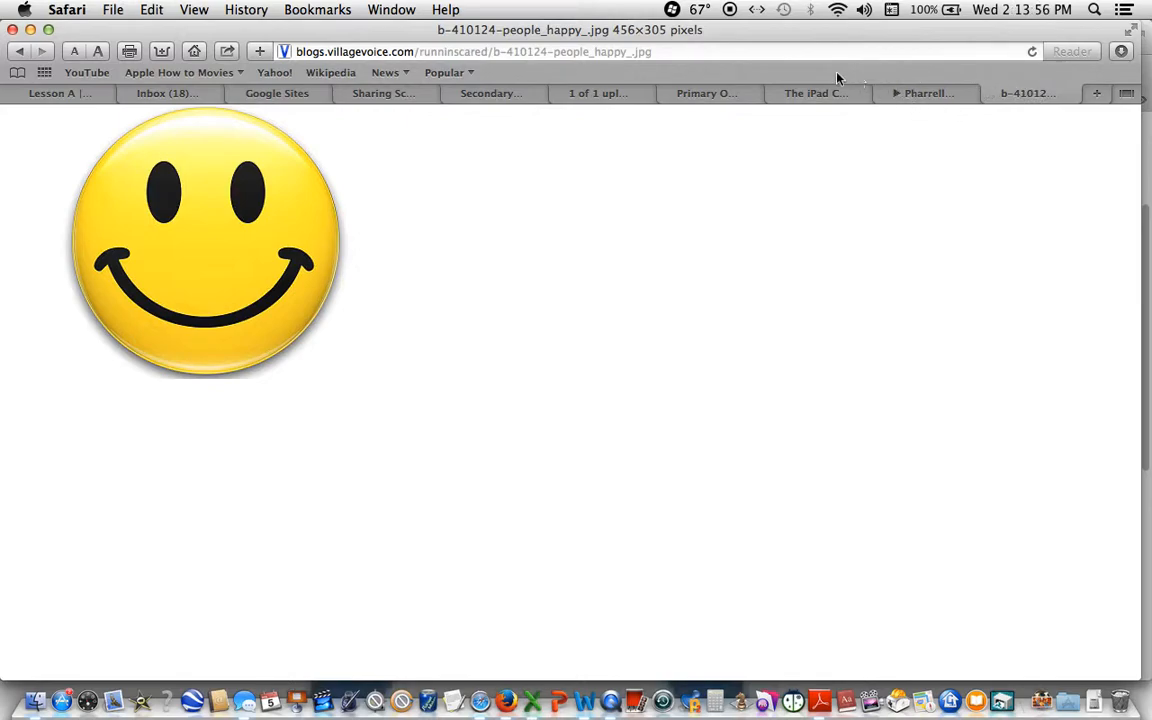
{"action": "left_click", "coordinate": [806, 47]}
{"action": "type", "text": "www.pgcps.org"}
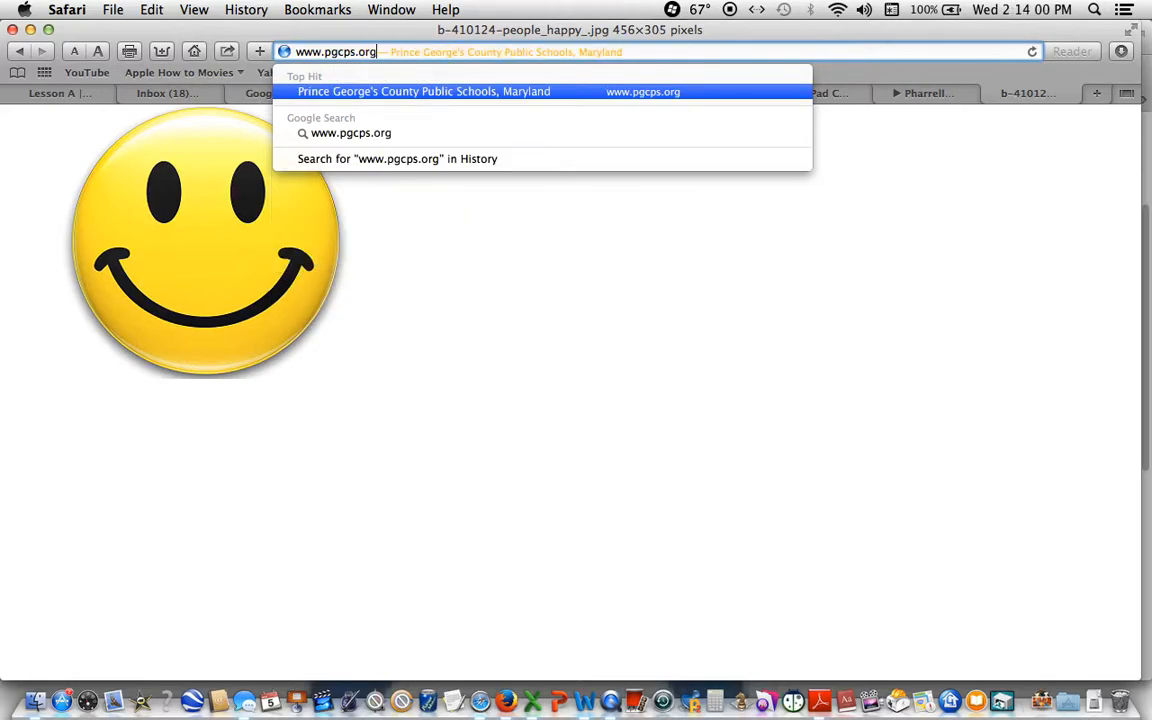
{"action": "key", "text": "Return"}
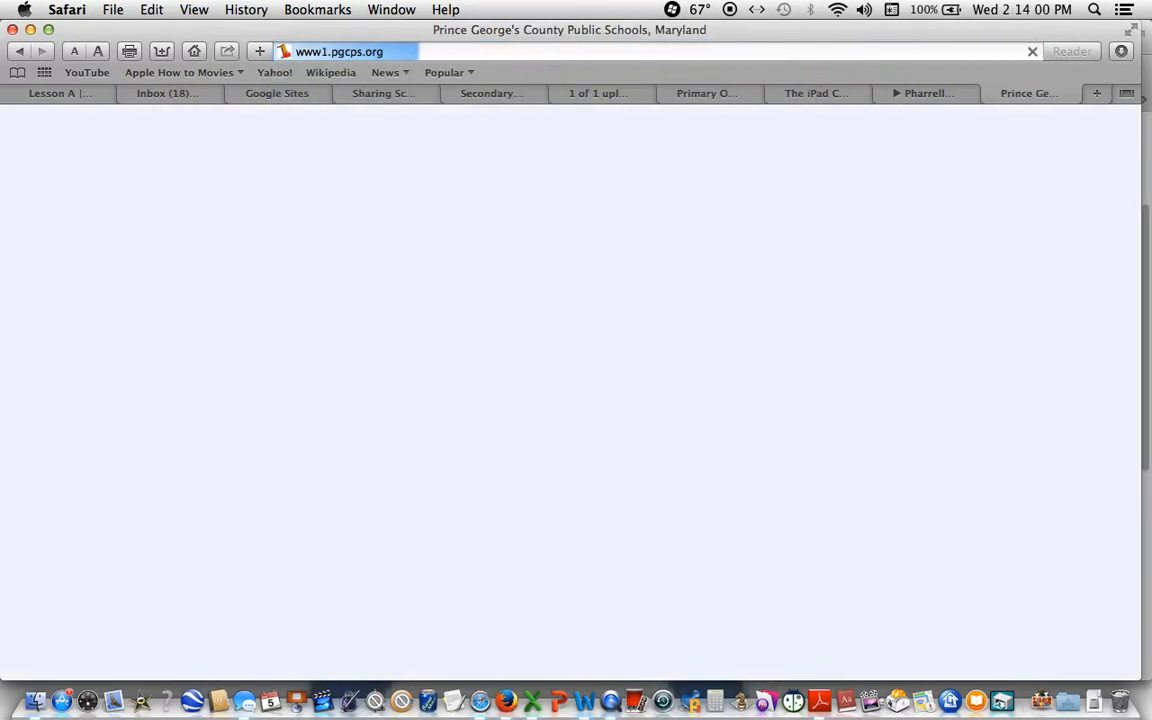
Copy the web address of the Prince George's County Public Schools site and return to the Lesson A page
{"action": "left_click", "coordinate": [370, 55]}
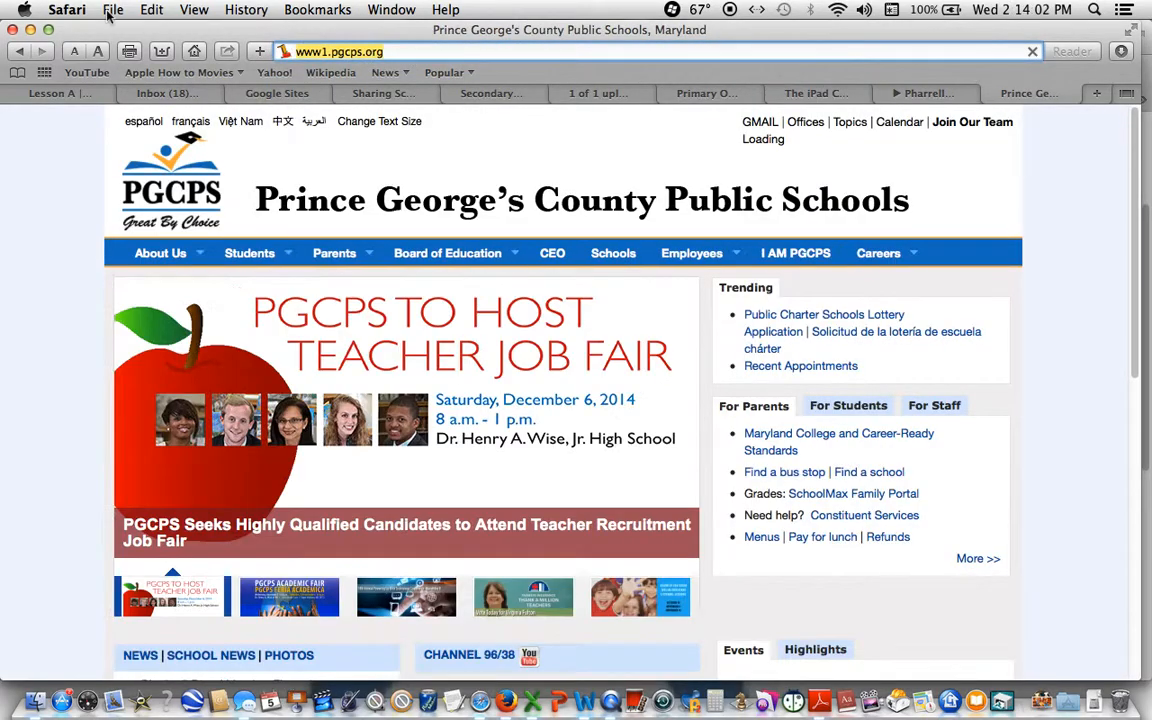
{"action": "left_click", "coordinate": [152, 11]}
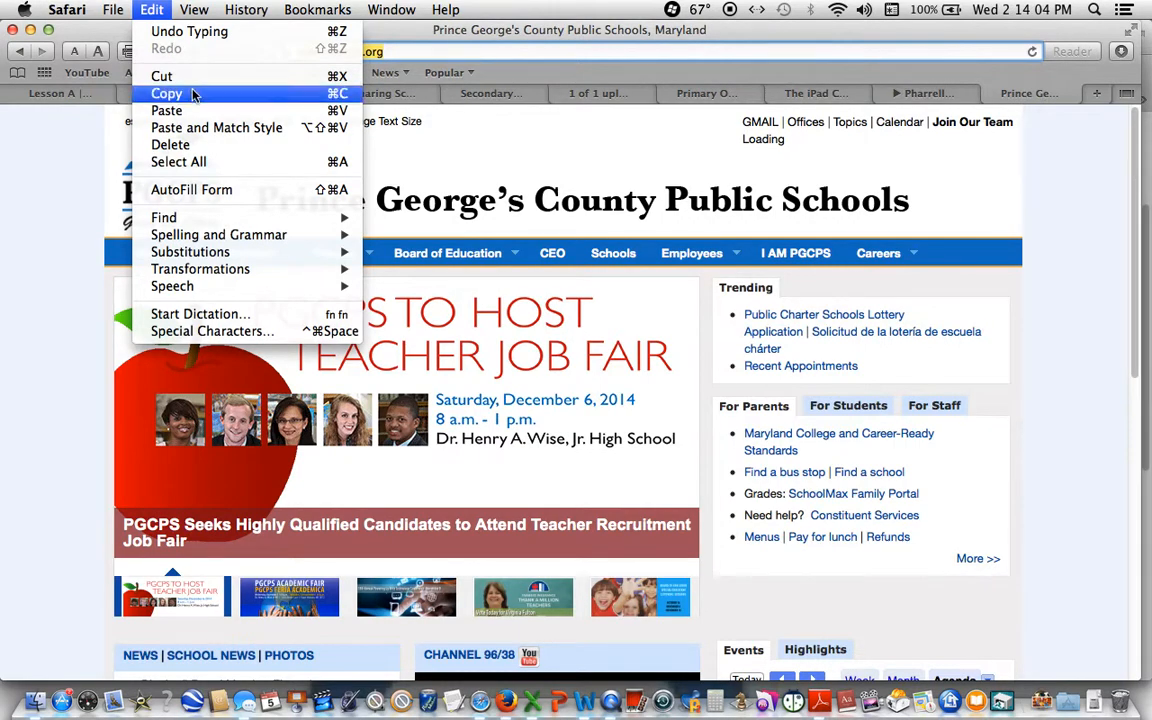
{"action": "left_click", "coordinate": [195, 94]}
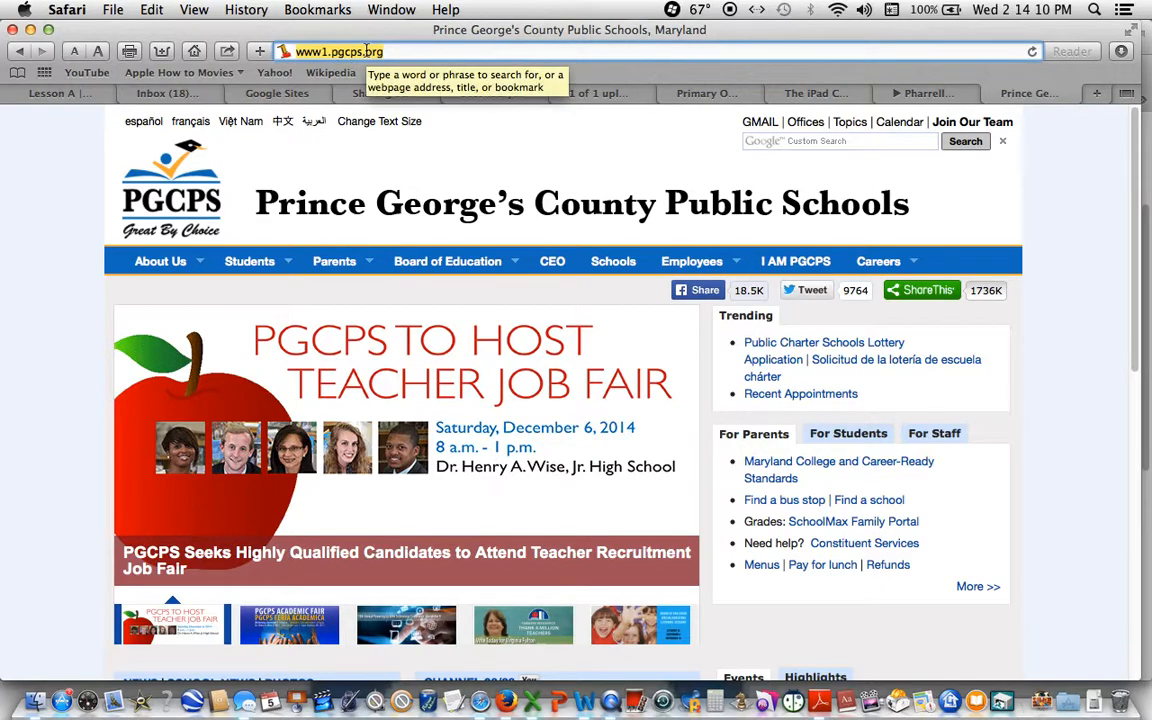
{"action": "left_click", "coordinate": [151, 12]}
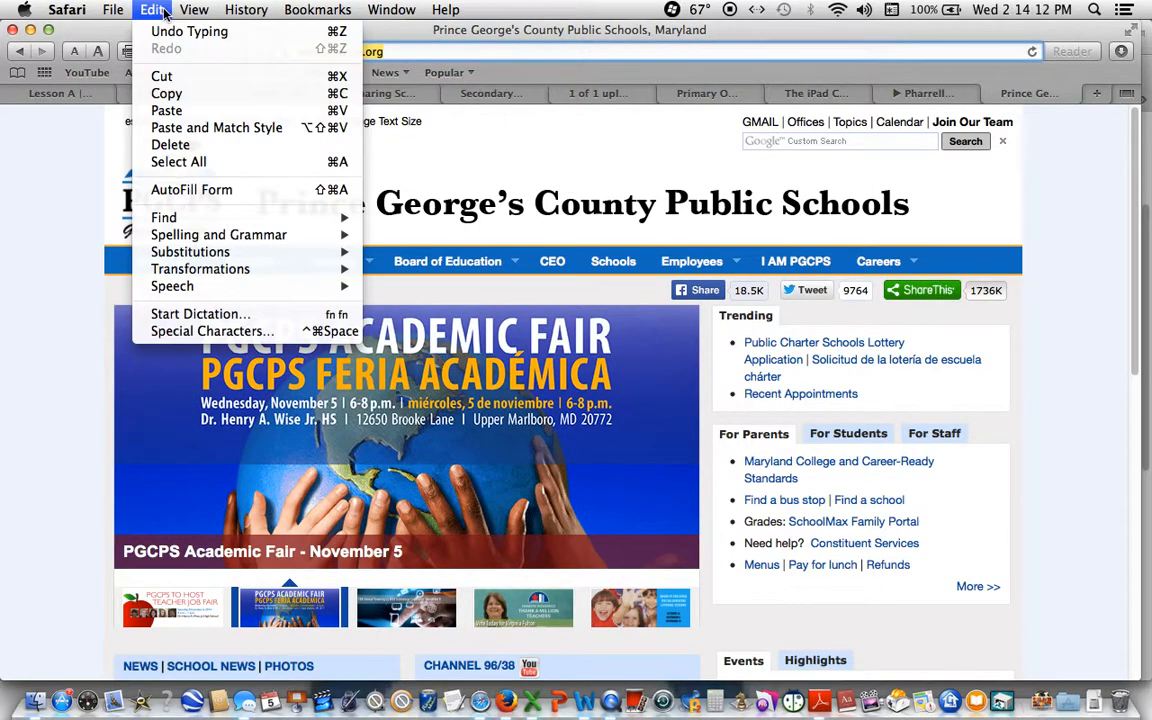
{"action": "left_click", "coordinate": [205, 94]}
{"action": "left_click", "coordinate": [62, 93]}
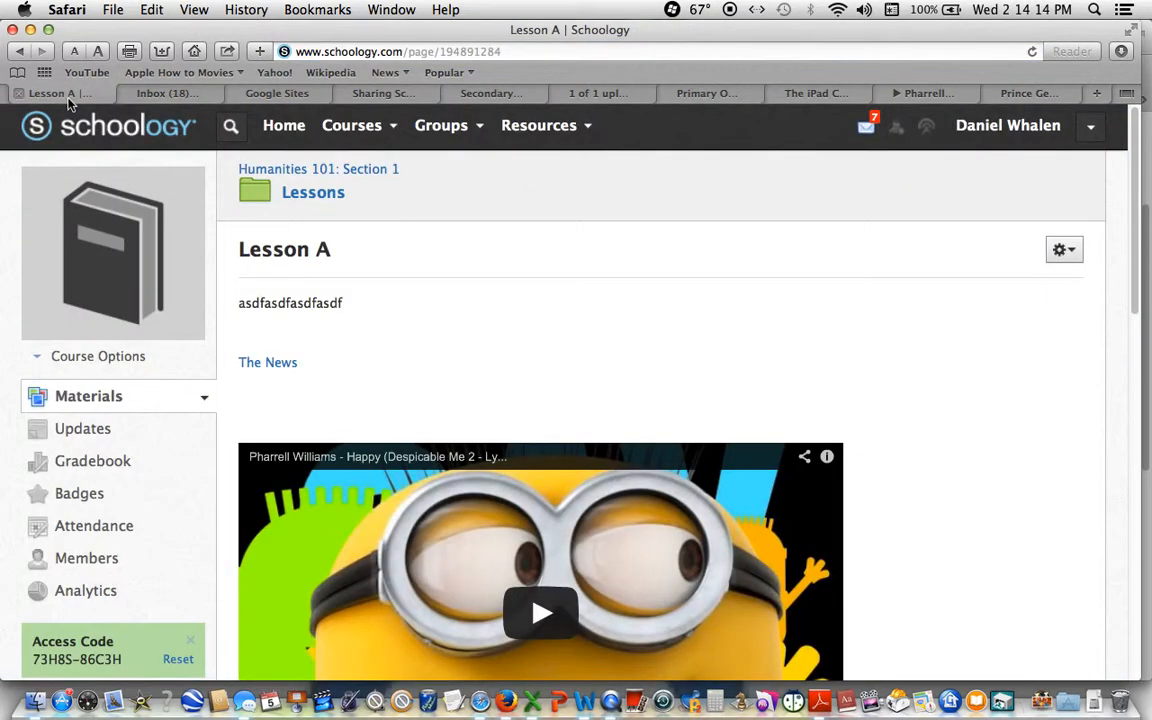
Link the Prince George's County Social Studies logo on the Lesson A page to the copied web address and save the changes
{"action": "left_click", "coordinate": [1062, 250]}
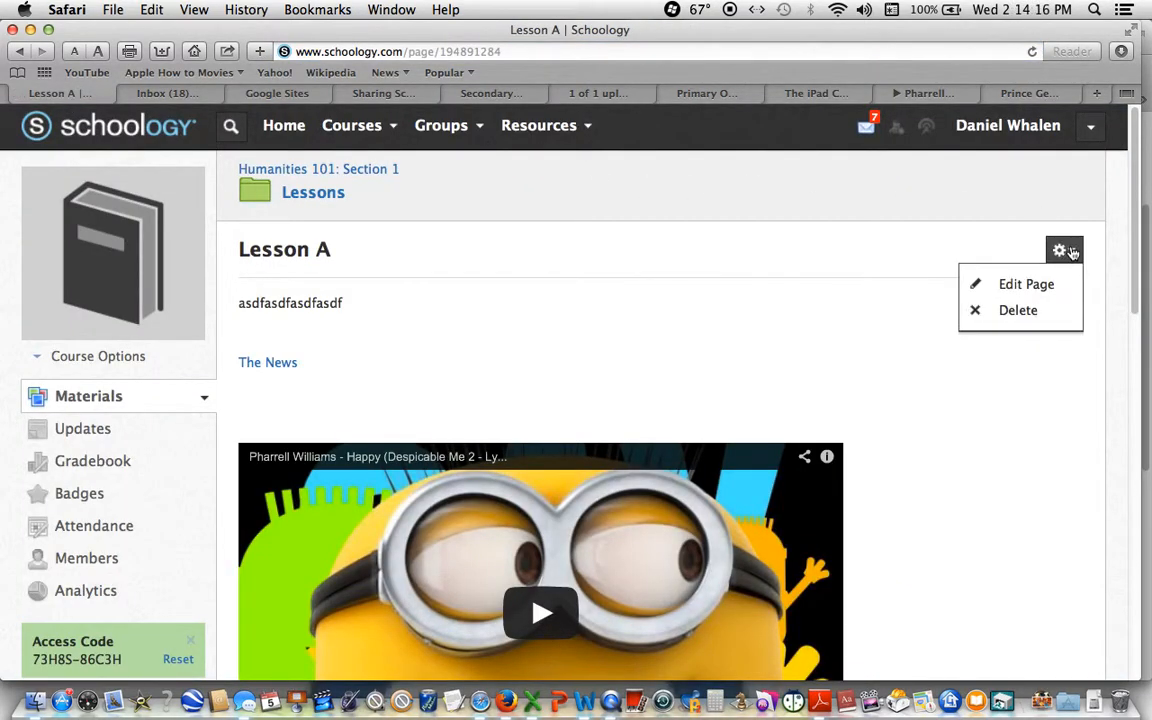
{"action": "left_click", "coordinate": [1050, 286]}
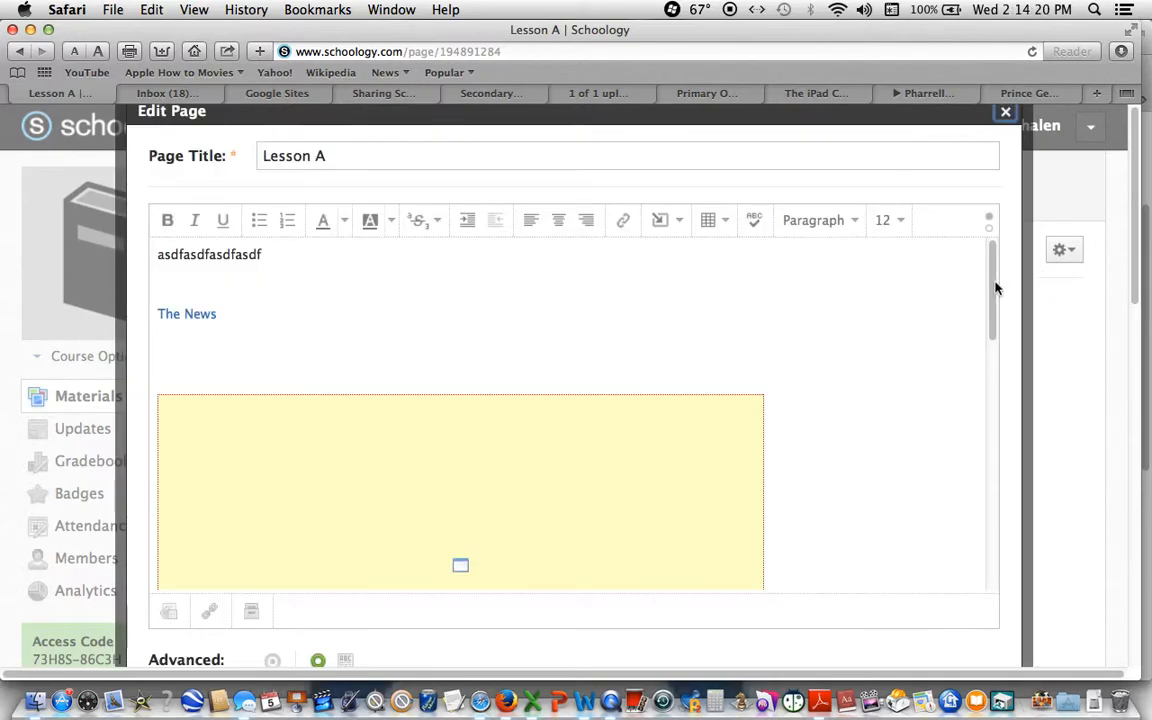
{"action": "left_click_drag", "start_coordinate": [996, 283], "coordinate": [985, 540]}
{"action": "left_click", "coordinate": [254, 428]}
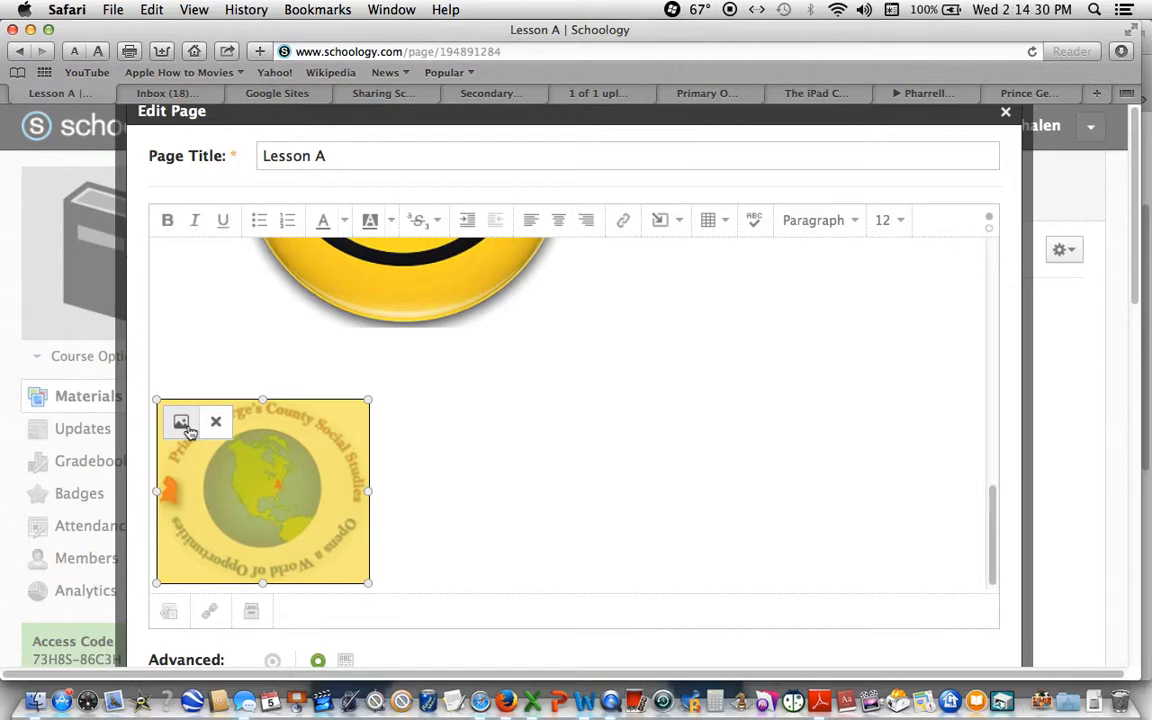
{"action": "left_click", "coordinate": [626, 222]}
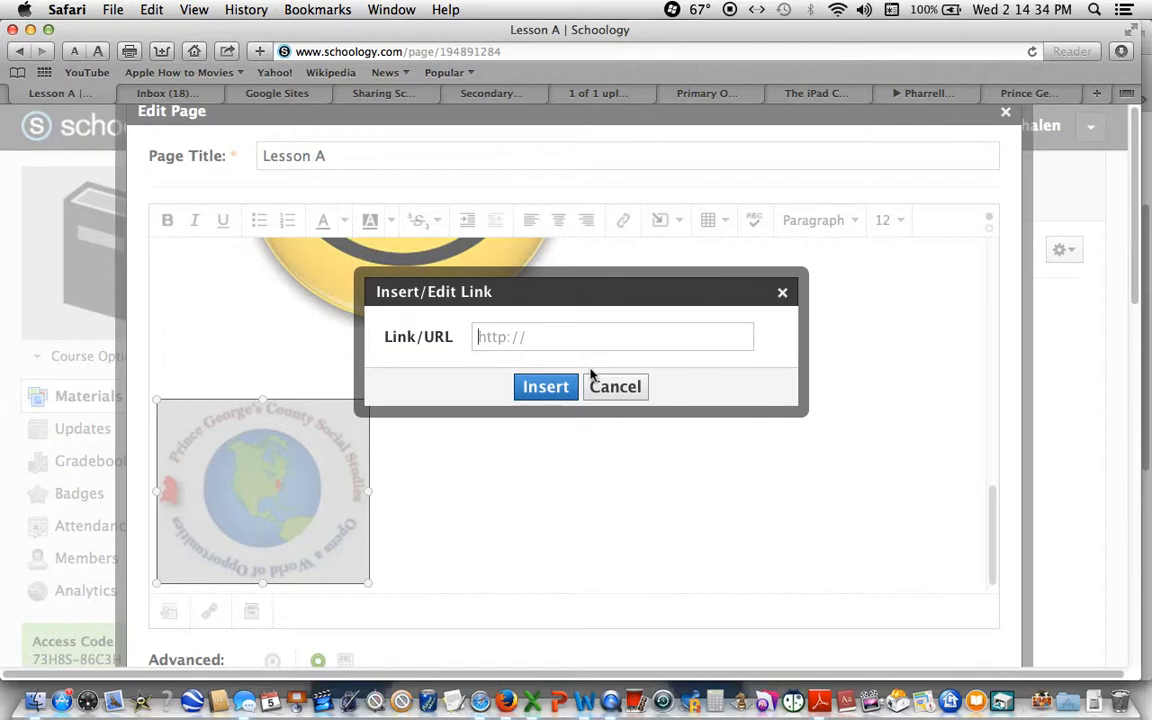
{"action": "key", "text": "super+v"}
{"action": "left_click", "coordinate": [553, 390]}
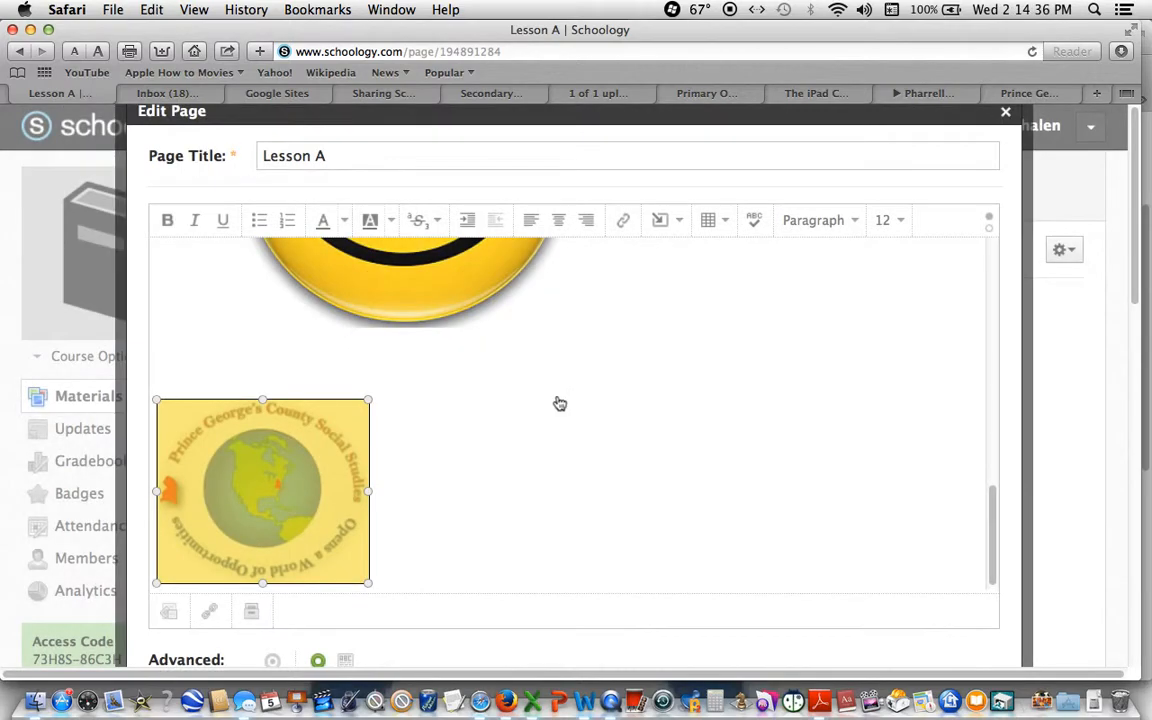
{"action": "scroll", "coordinate": [1130, 330], "scroll_direction": "down", "scroll_amount": 3}
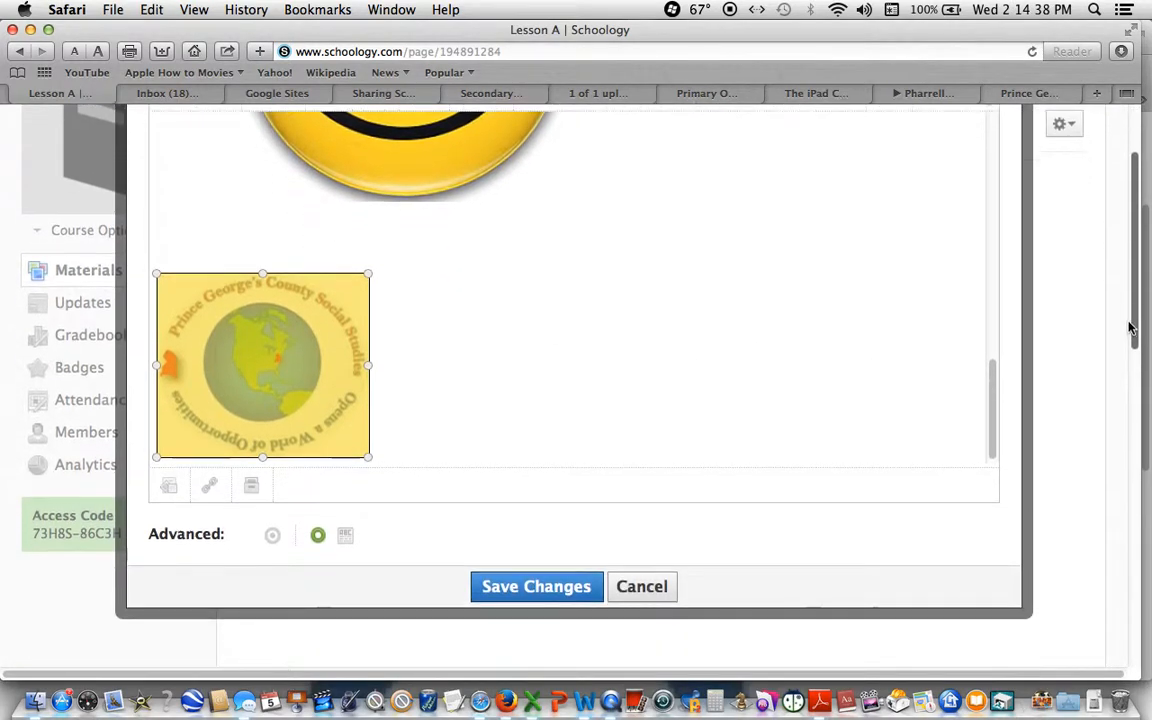
{"action": "left_click", "coordinate": [588, 586]}
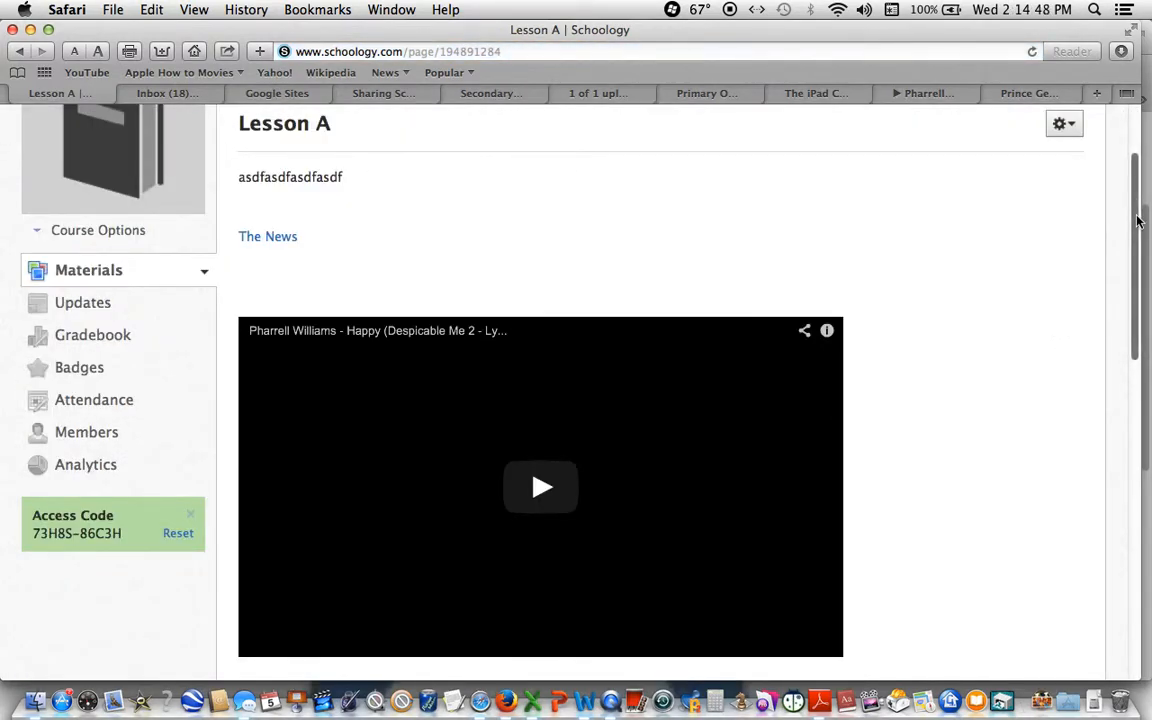
Test the logo's link on the published Lesson A page and close the browser tab it opens
{"action": "scroll", "coordinate": [783, 443], "scroll_direction": "down", "scroll_amount": 10}
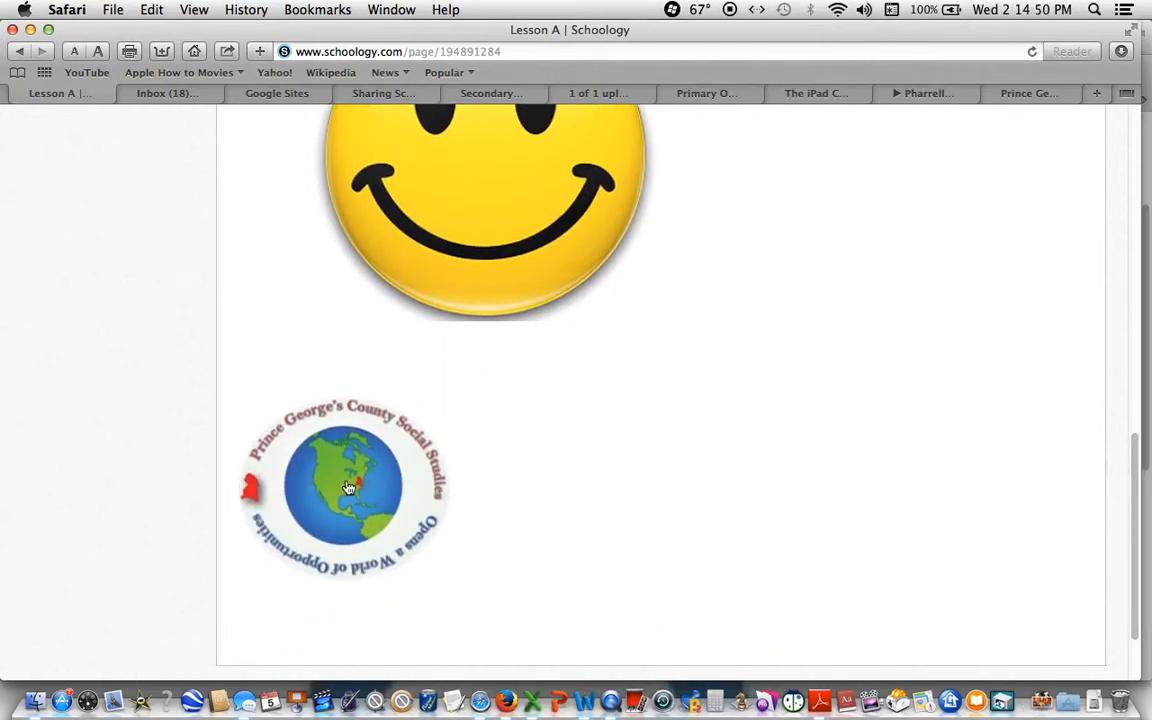
{"action": "left_click", "coordinate": [348, 488]}
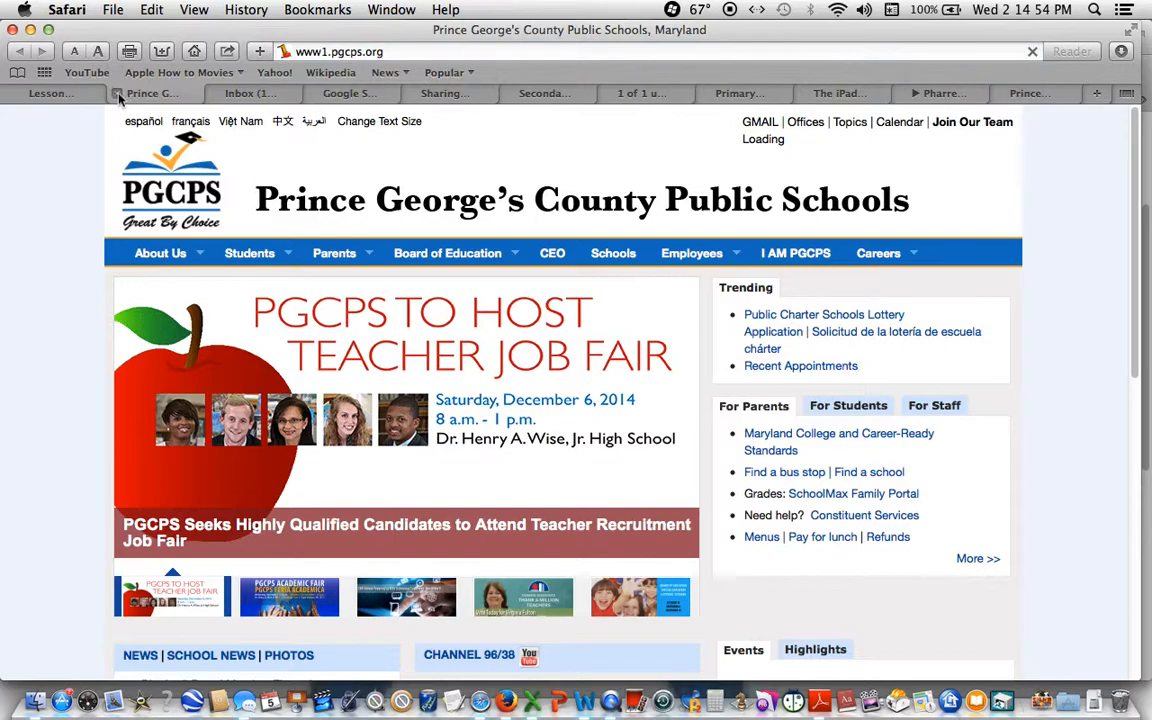
{"action": "left_click", "coordinate": [116, 93]}
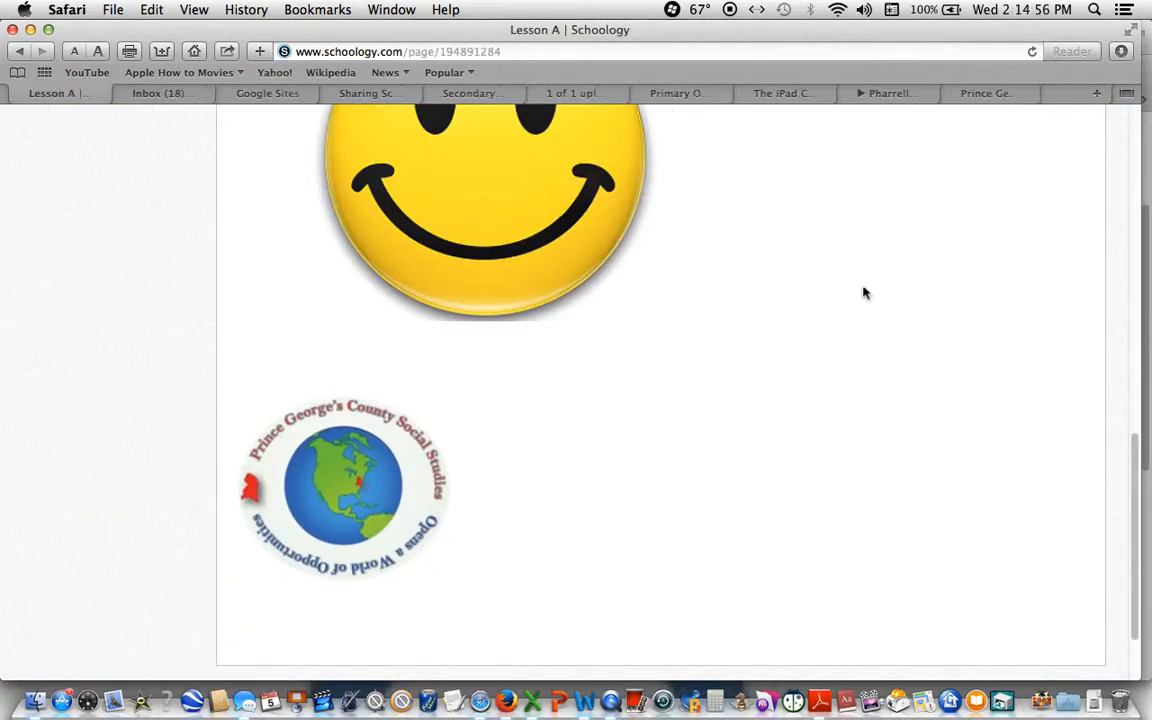
Start a new test/quiz in the Lessons folder, named "Test 1" with the due date 11/11/14
{"action": "left_click_drag", "start_coordinate": [1136, 462], "coordinate": [1127, 112]}
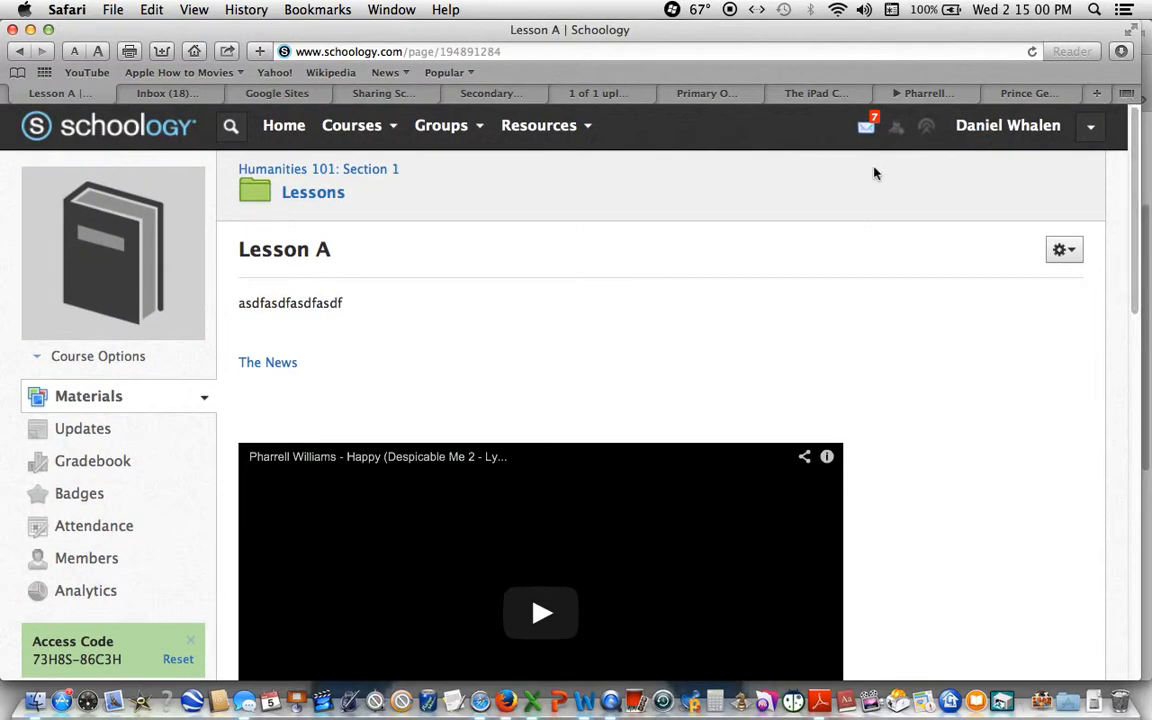
{"action": "left_click", "coordinate": [323, 199]}
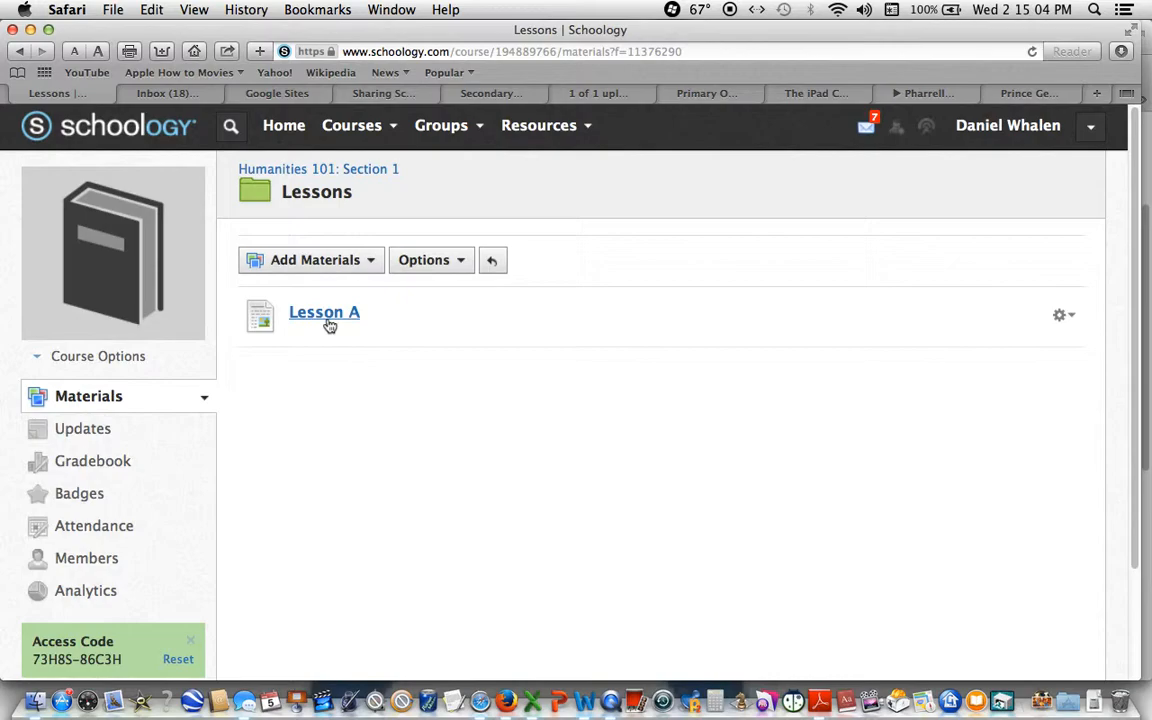
{"action": "left_click", "coordinate": [372, 261]}
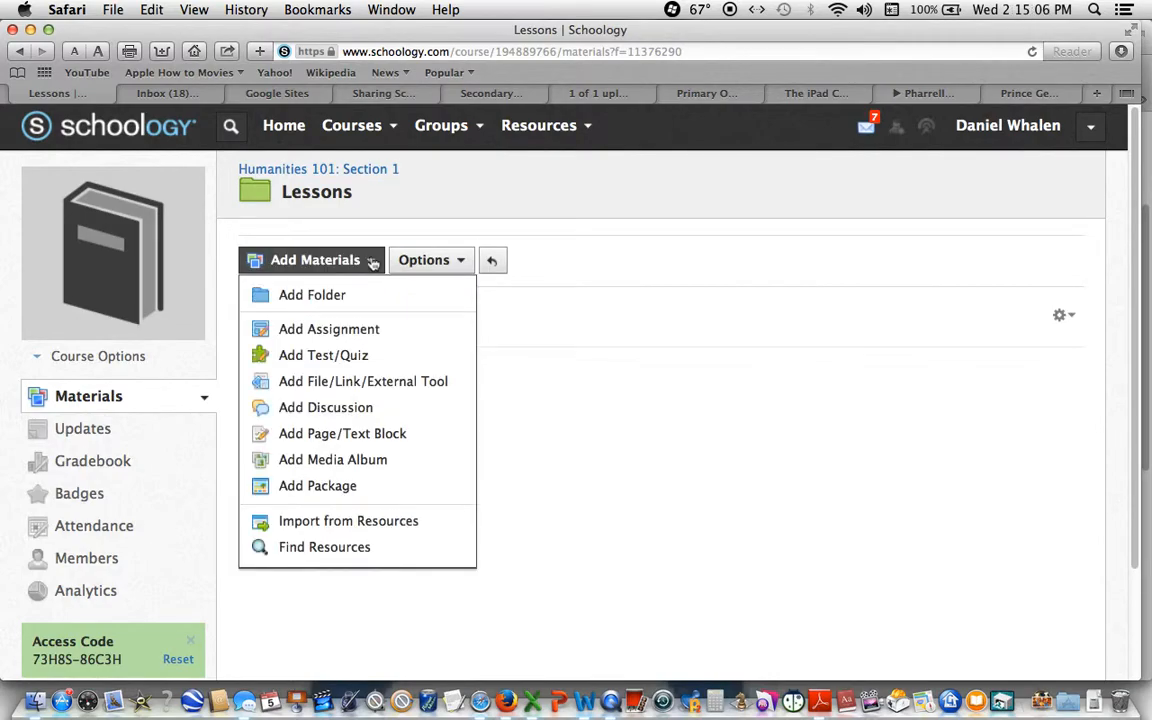
{"action": "left_click", "coordinate": [332, 355]}
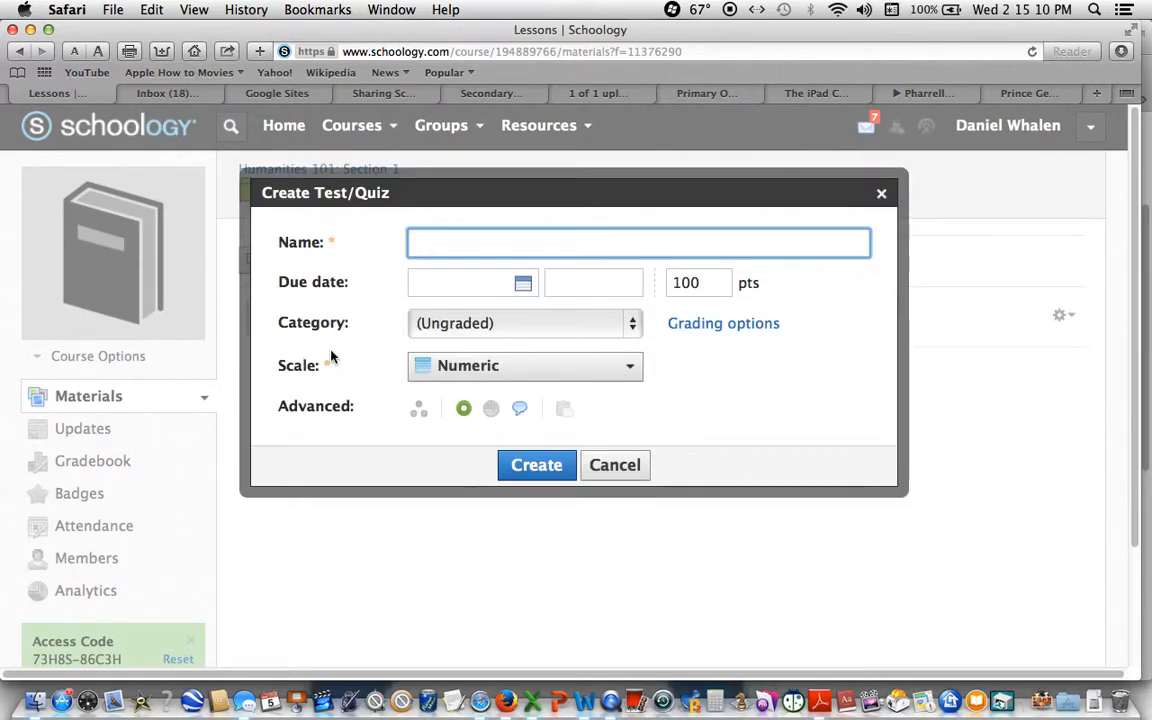
{"action": "type", "text": "Test 1"}
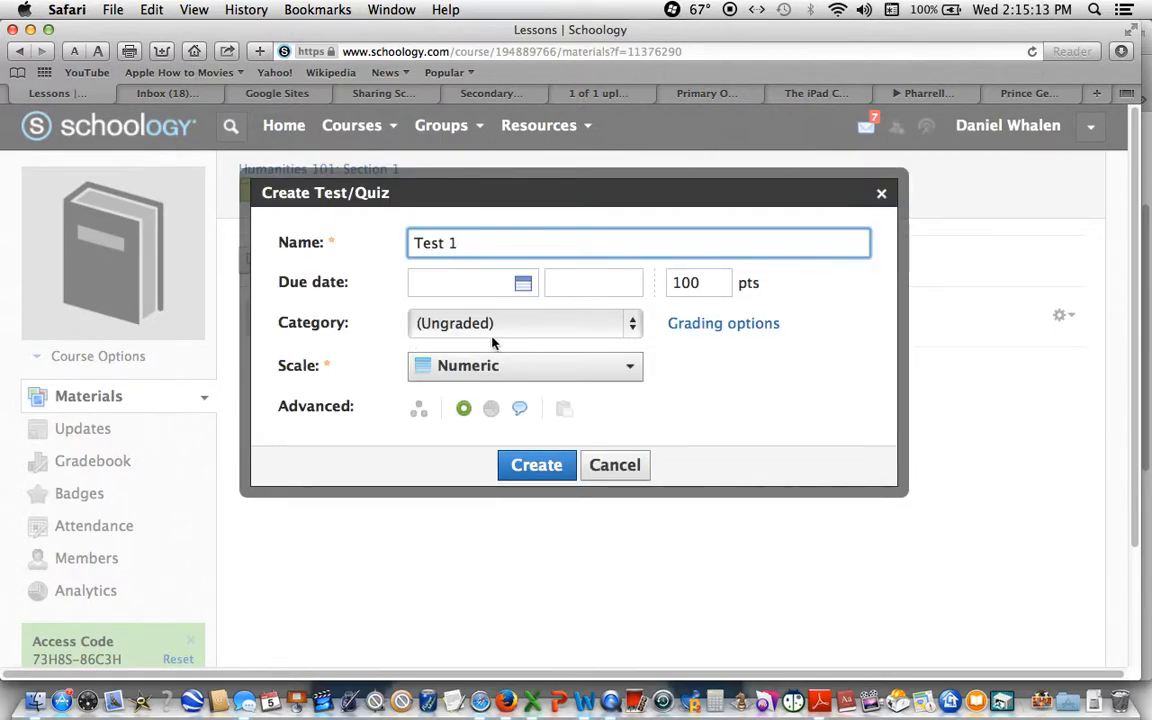
{"action": "left_click", "coordinate": [522, 284]}
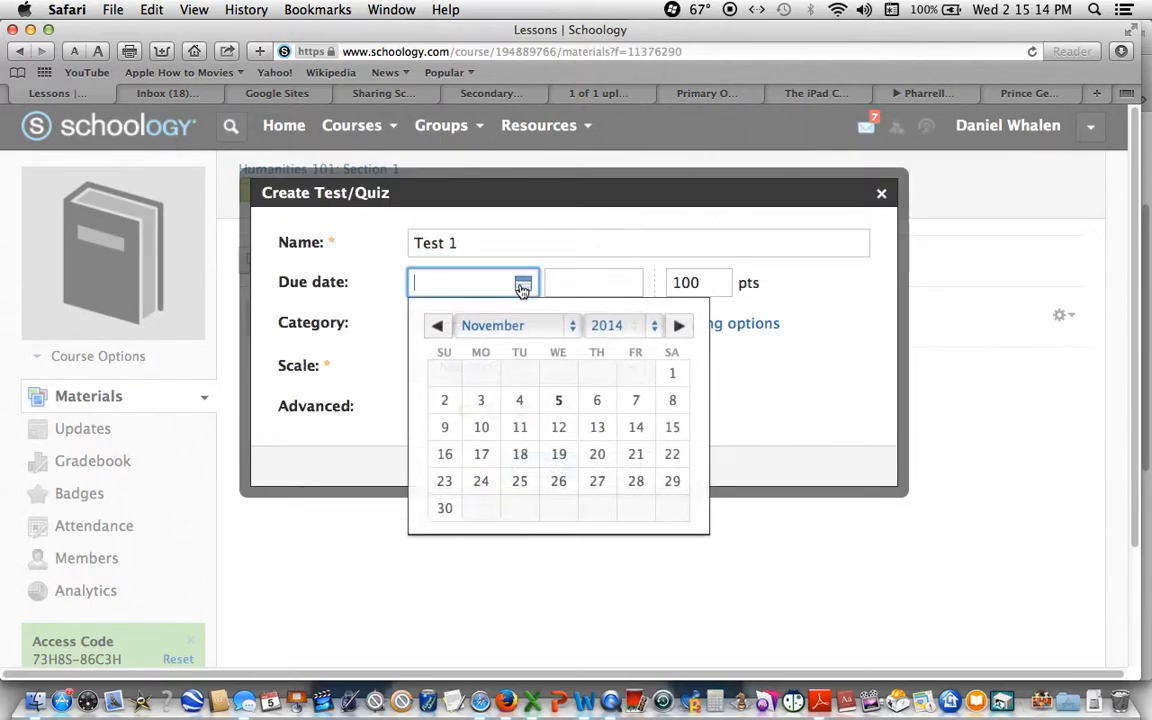
{"action": "left_click", "coordinate": [520, 428]}
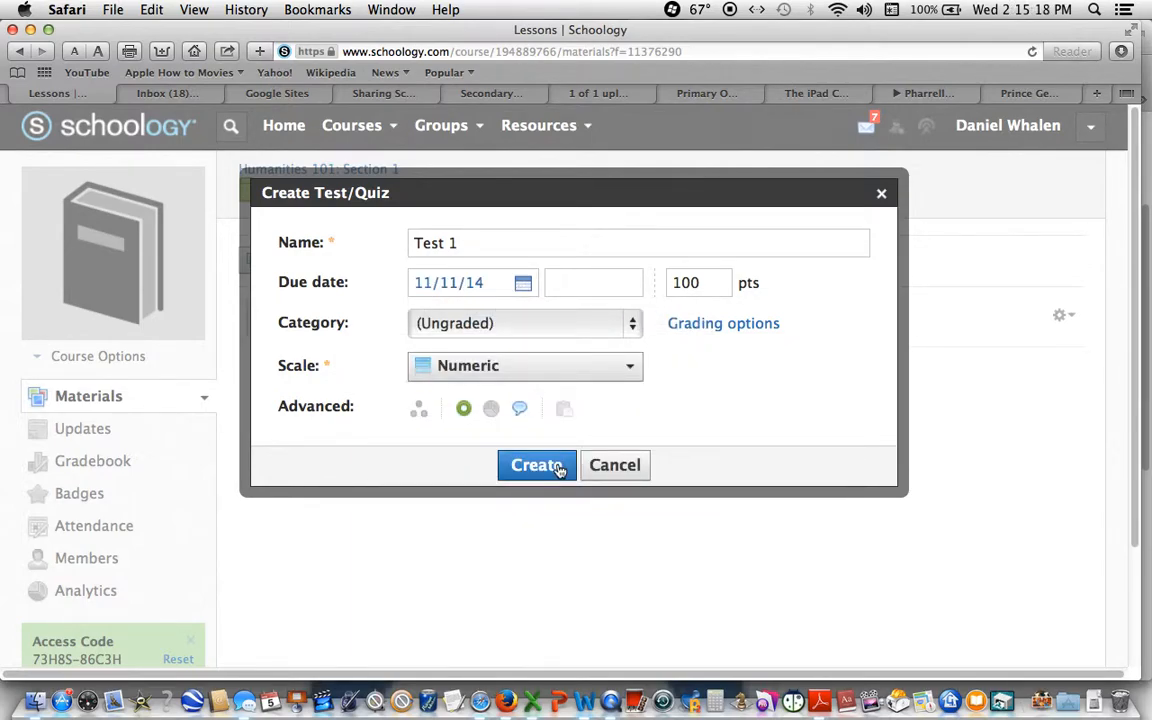
Check the category choices for Test 1, keep it ungraded and create the test
{"action": "left_click", "coordinate": [634, 325]}
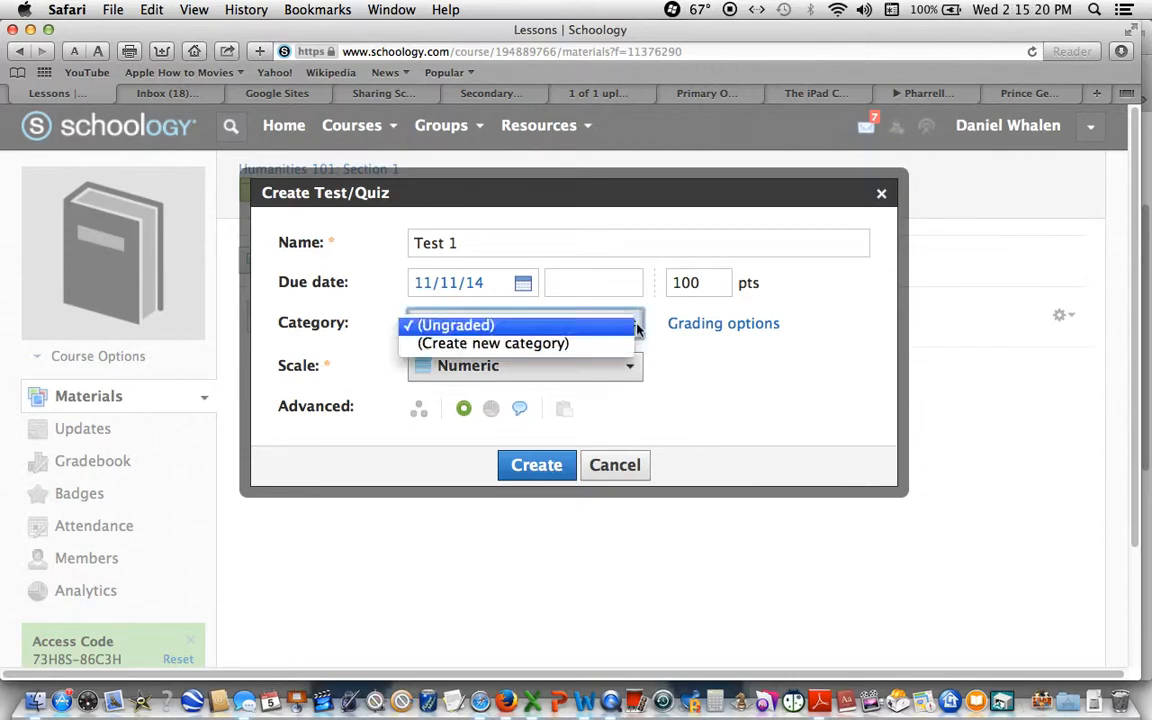
{"action": "left_click", "coordinate": [634, 325]}
{"action": "left_click", "coordinate": [620, 384]}
{"action": "left_click", "coordinate": [623, 385]}
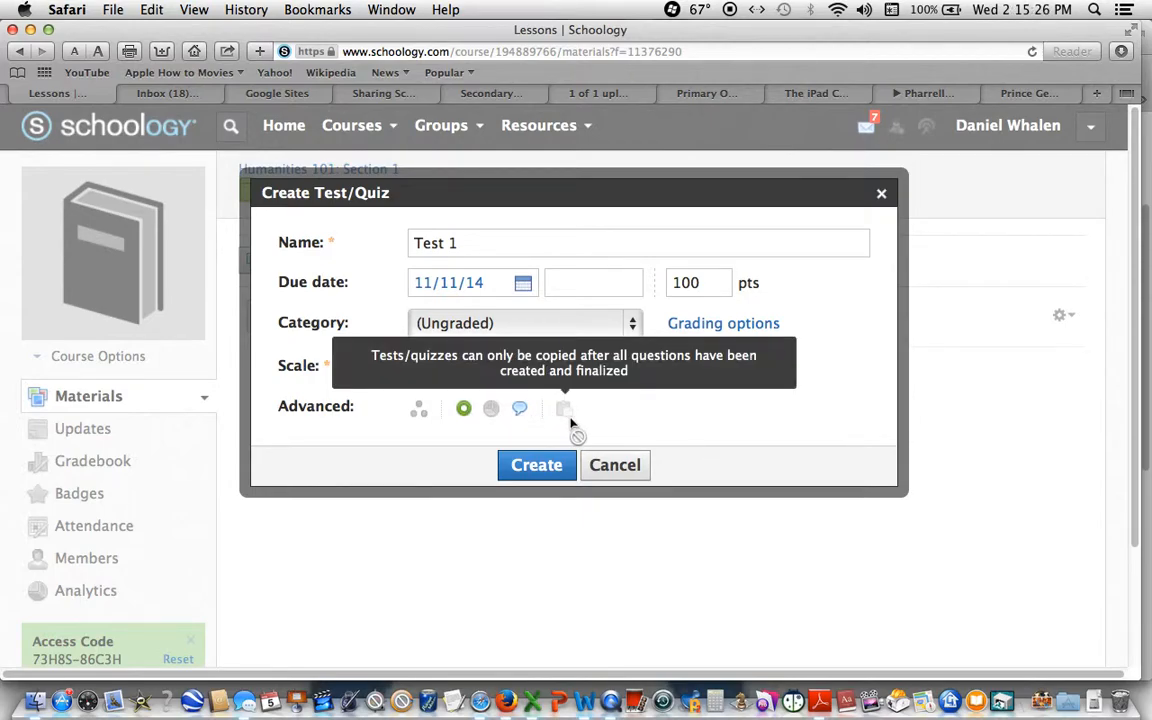
{"action": "left_click", "coordinate": [536, 465]}
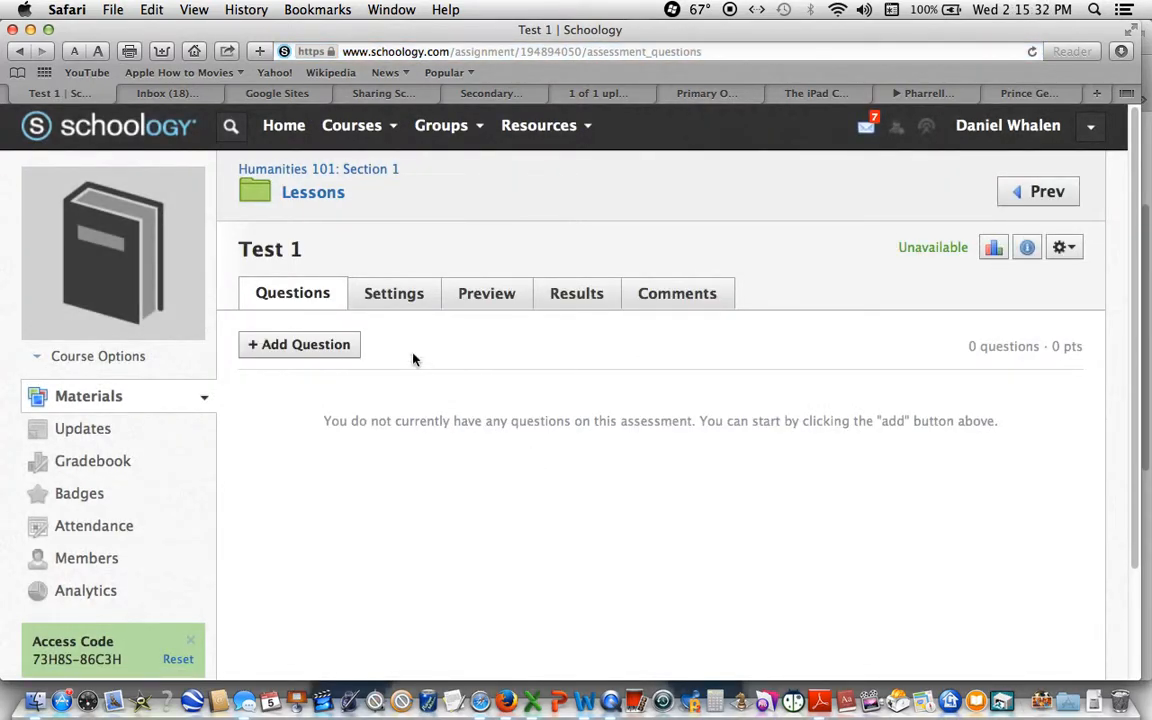
Look through the personal and group question banks for individual questions to import into Test 1, and leave without adding any
{"action": "left_click", "coordinate": [316, 347]}
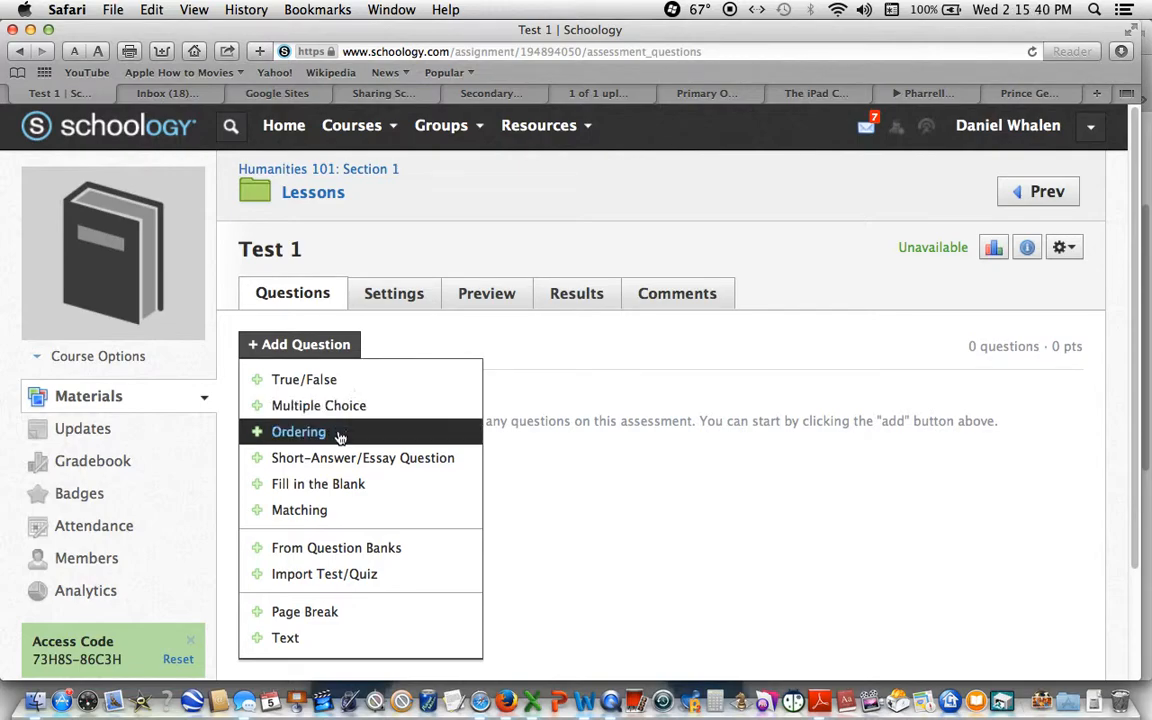
{"action": "left_click", "coordinate": [356, 558]}
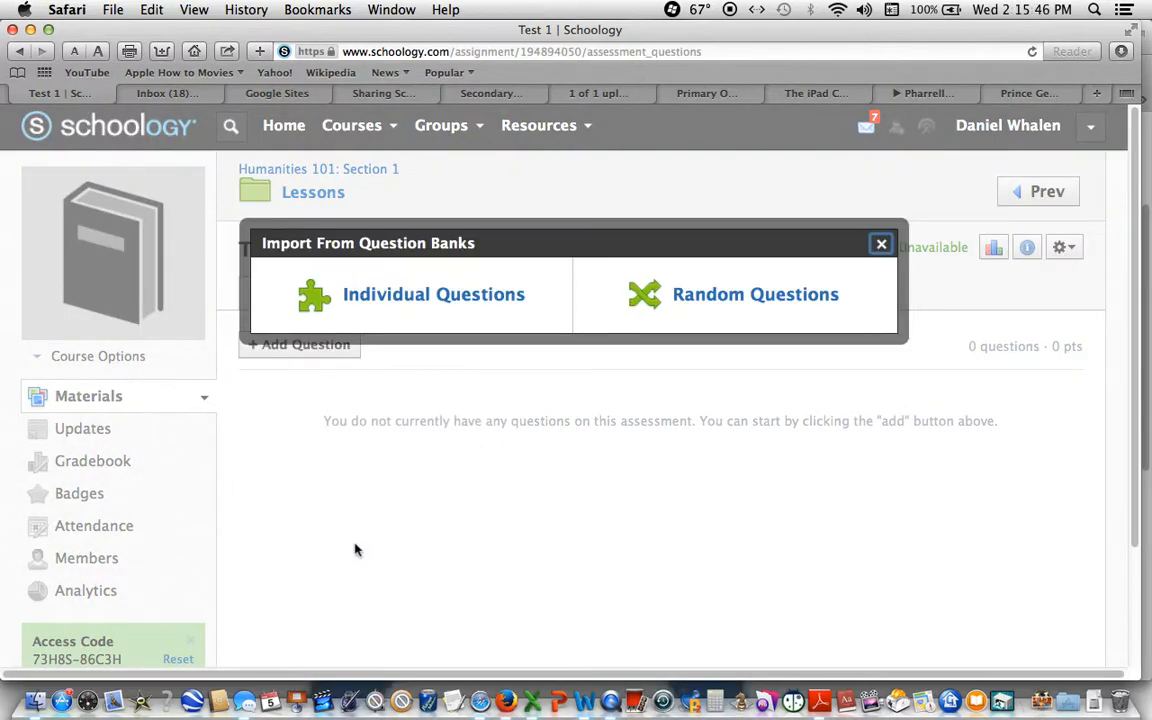
{"action": "left_click", "coordinate": [412, 298]}
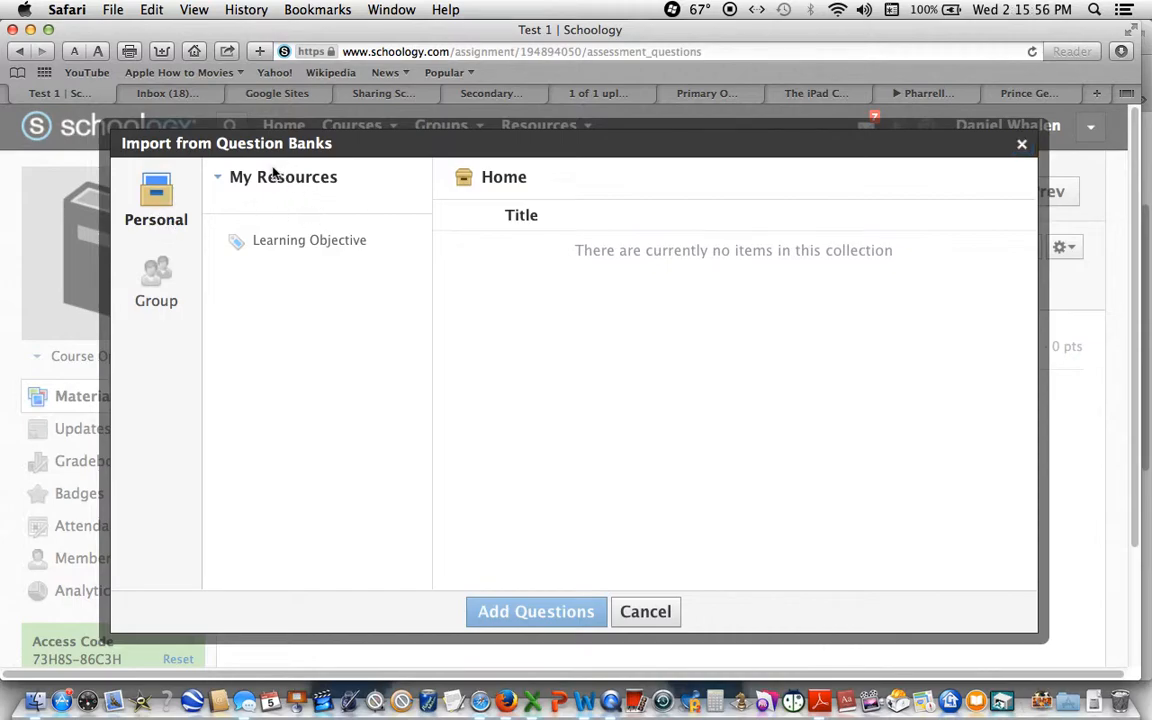
{"action": "left_click", "coordinate": [163, 287]}
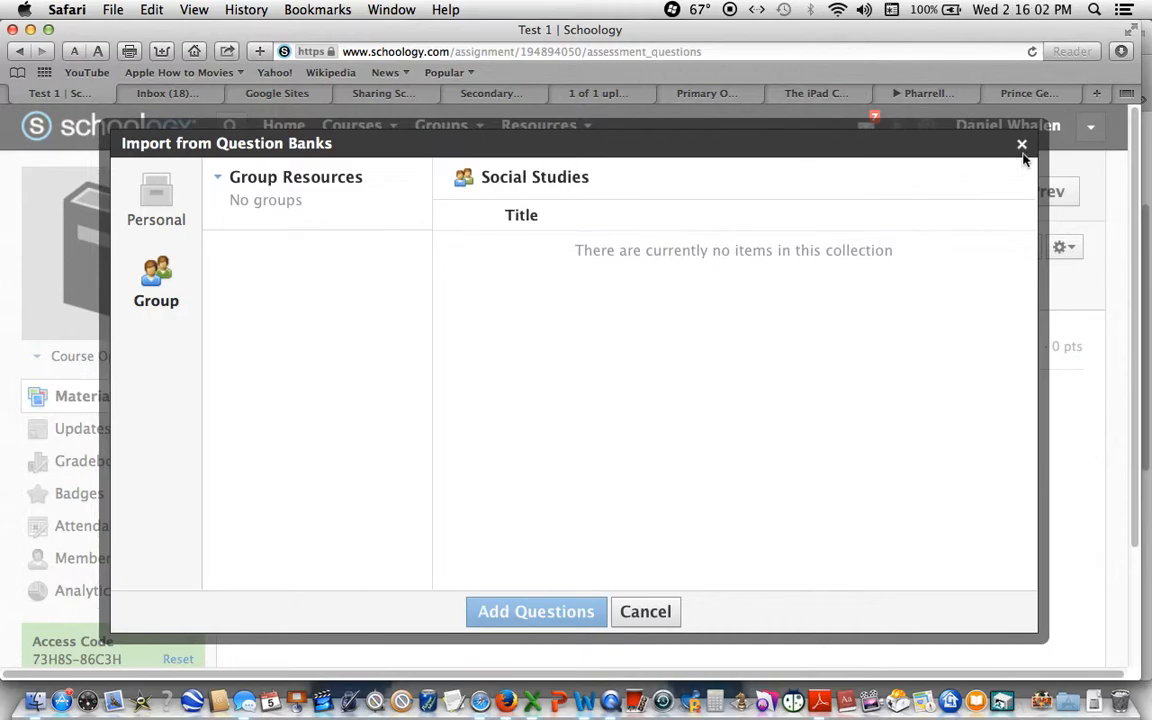
{"action": "left_click", "coordinate": [148, 282]}
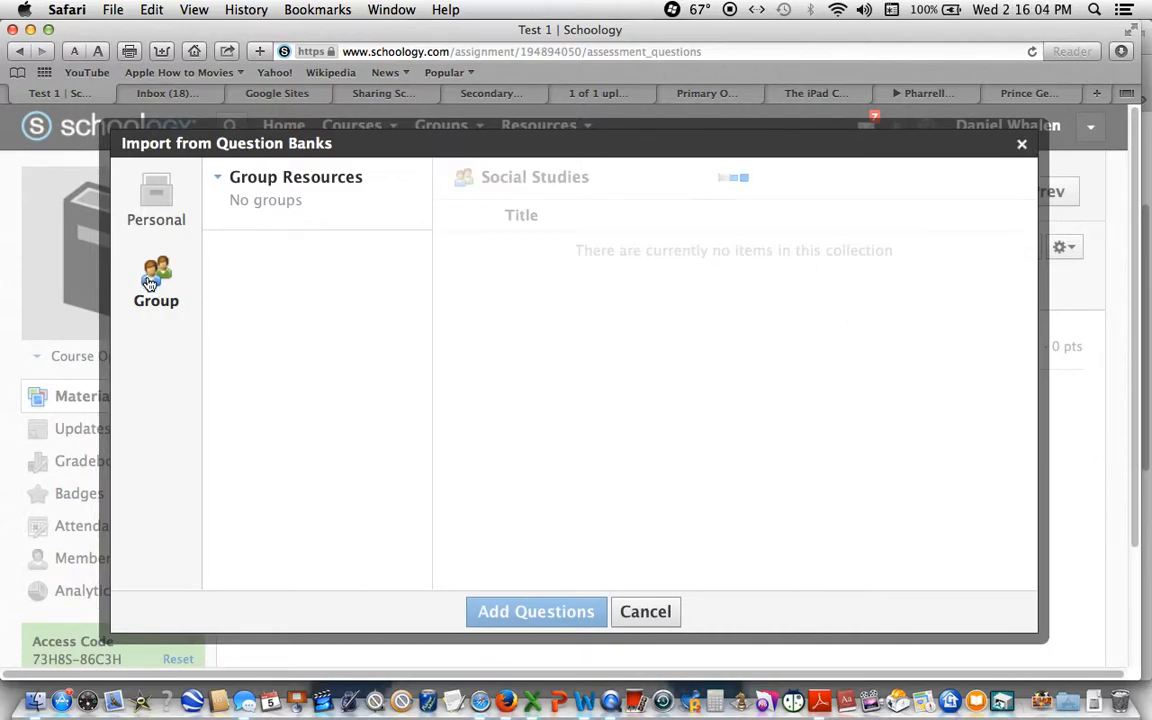
{"action": "left_click", "coordinate": [192, 200]}
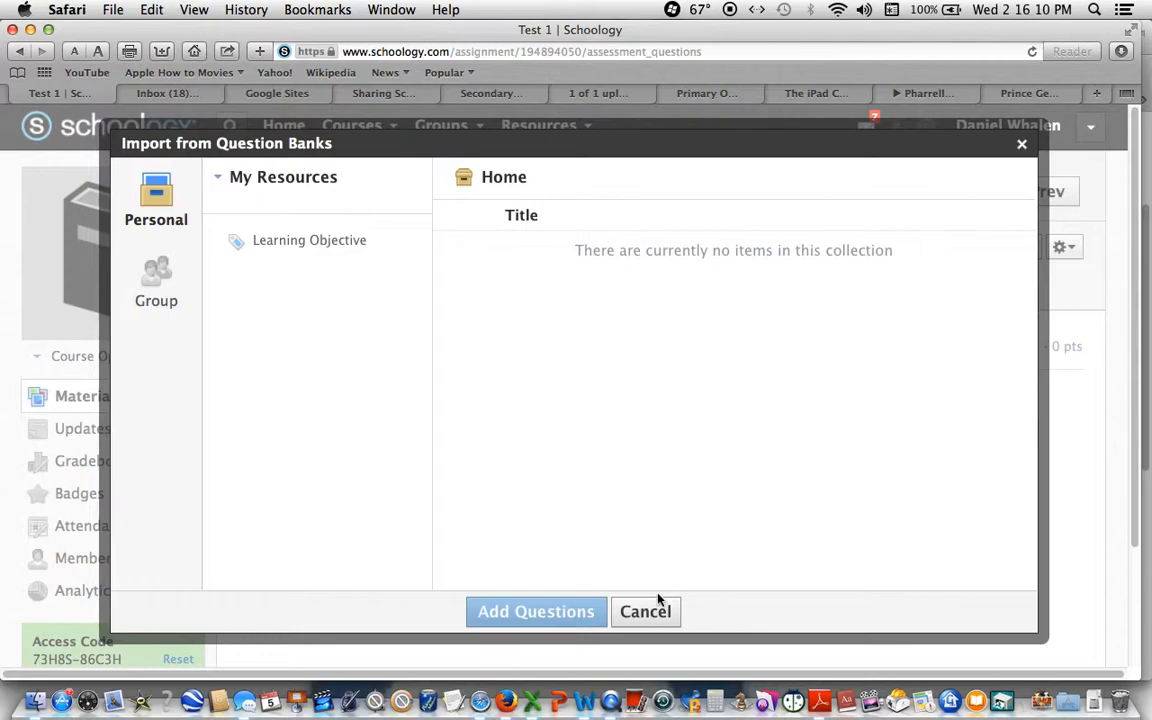
{"action": "left_click", "coordinate": [650, 613]}
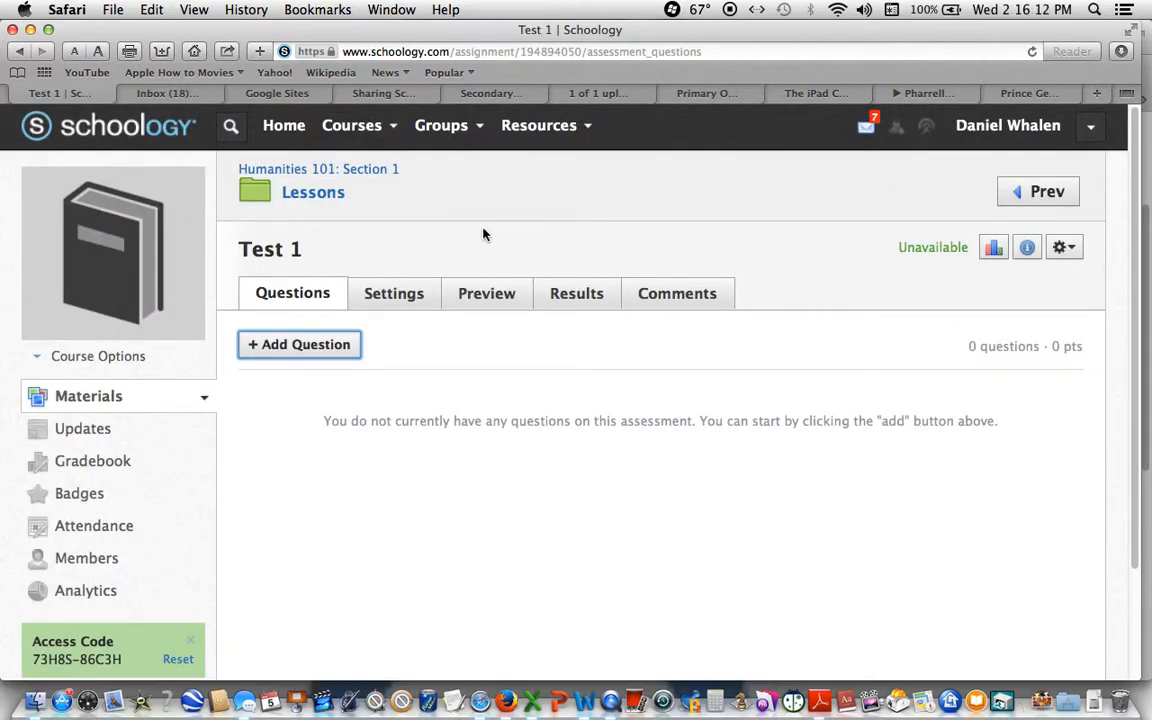